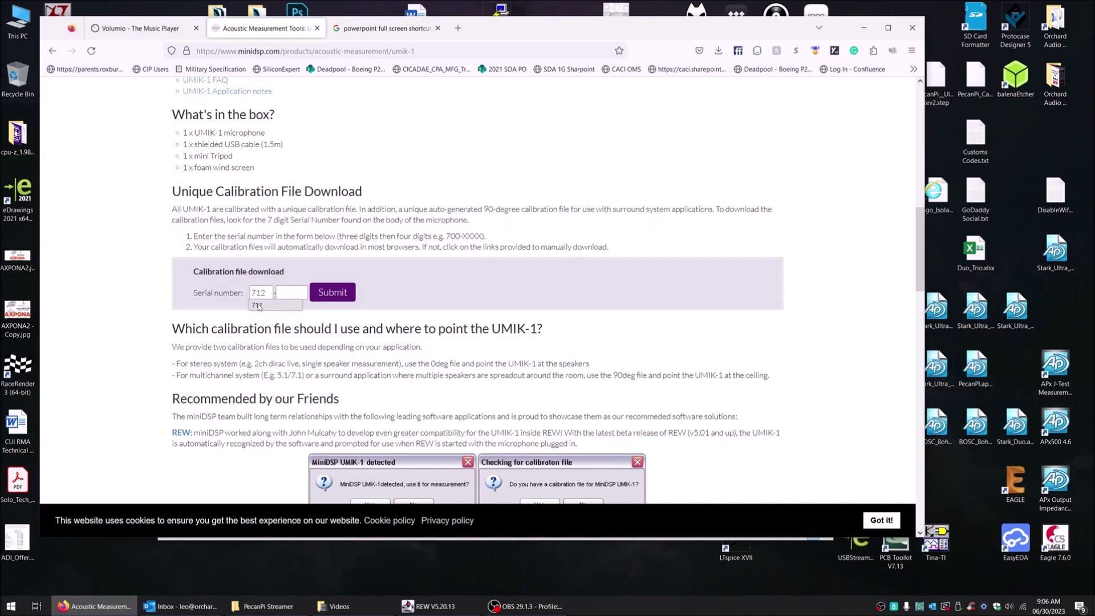
Step: Submit microphone serial number 712-1845 to download the UMIK-1 calibration files, and open the folder containing the downloads
key("Tab")
type("1845")
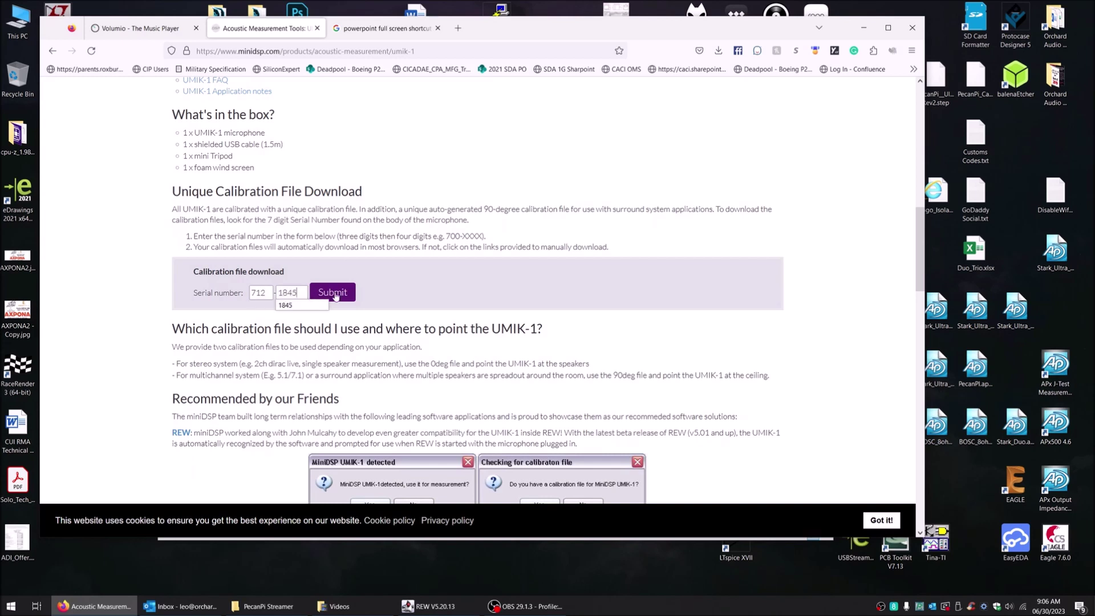
left_click(339, 293)
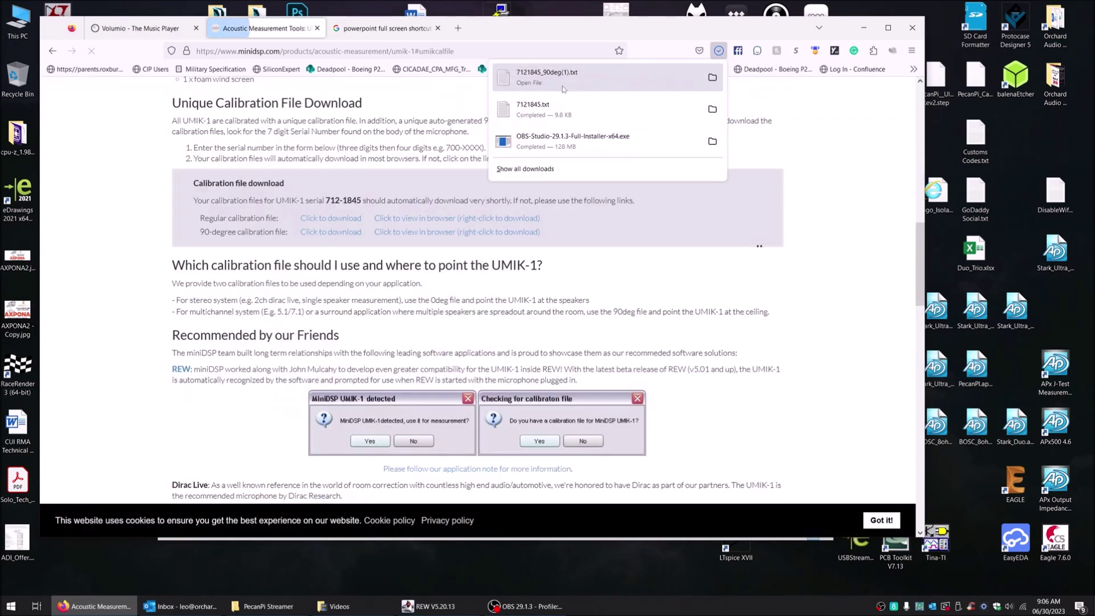
left_click(718, 79)
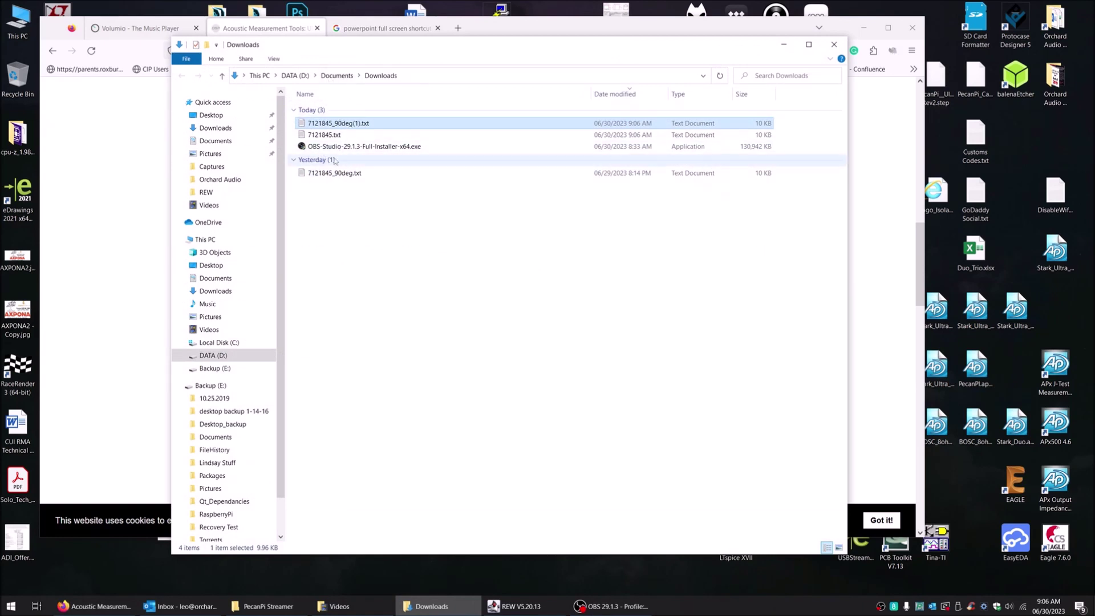
Step: Delete the OBS Studio installer and both 90-degree calibration text files from the Downloads folder
left_click(339, 135)
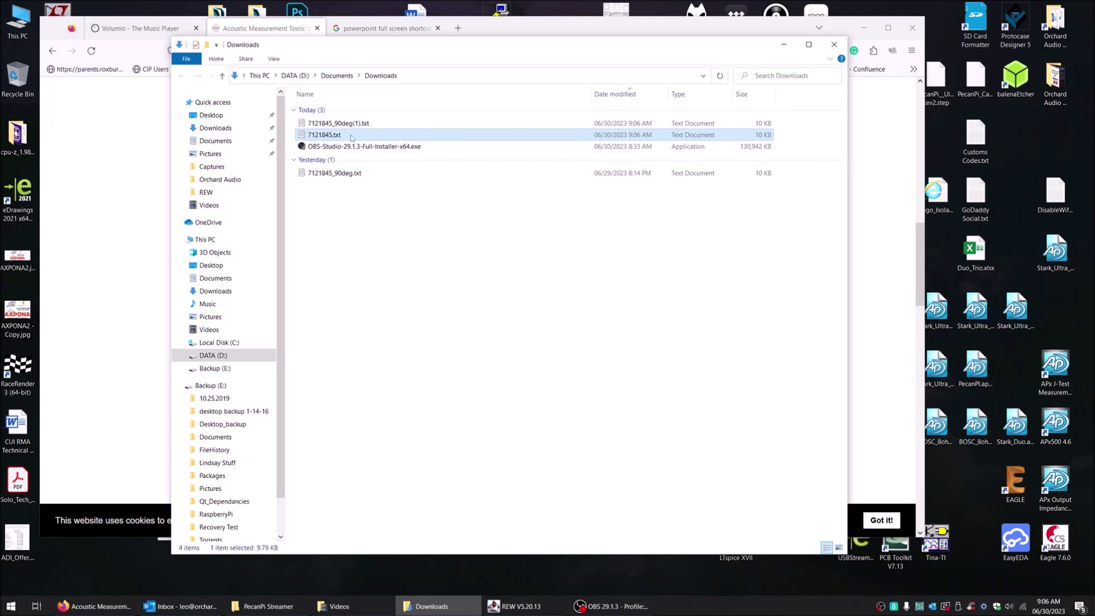
left_click(354, 125)
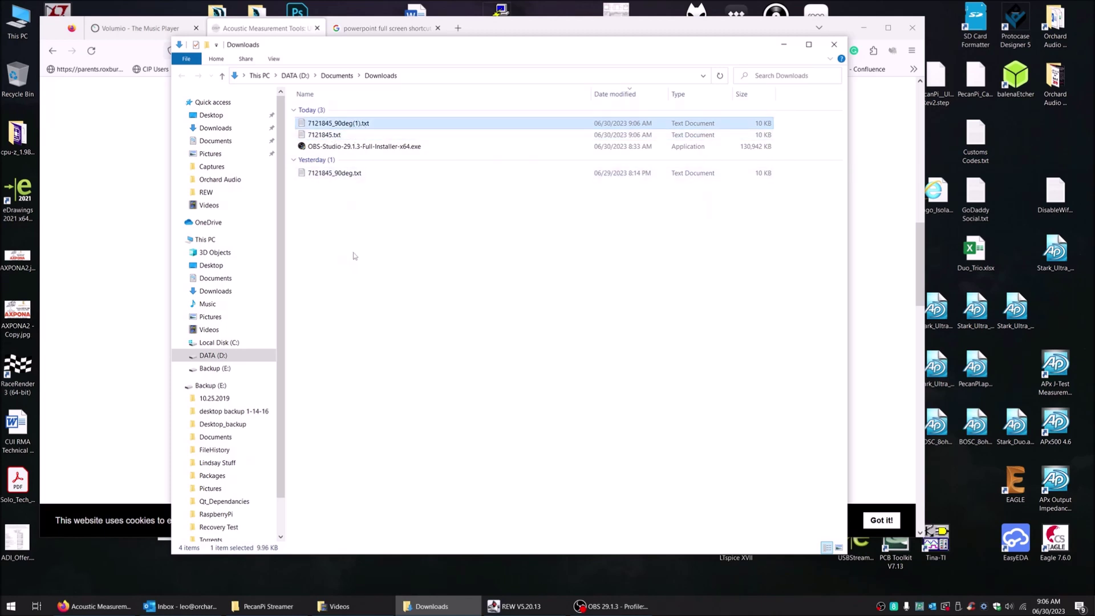
left_click(326, 135)
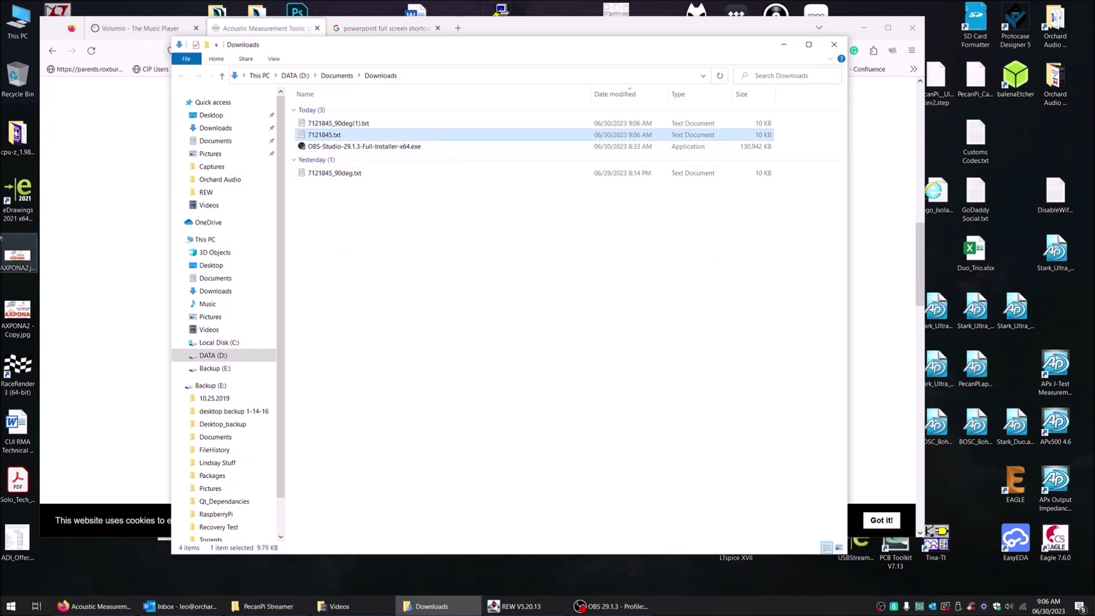
left_click_drag(360, 224, 321, 145)
key("Delete")
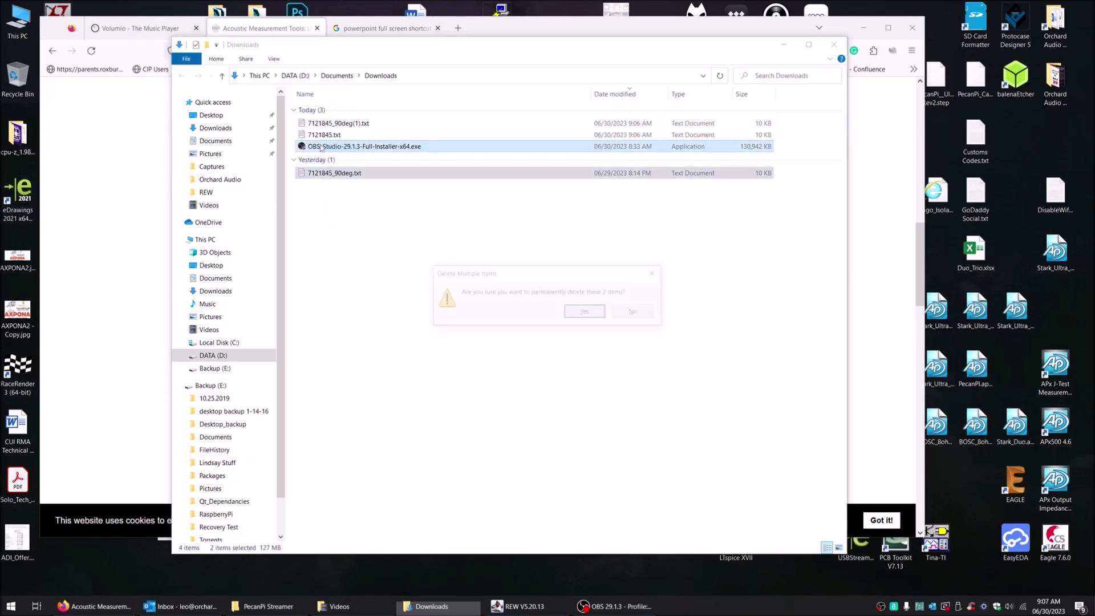
key("Return")
left_click(322, 123)
key("Delete")
key("Return")
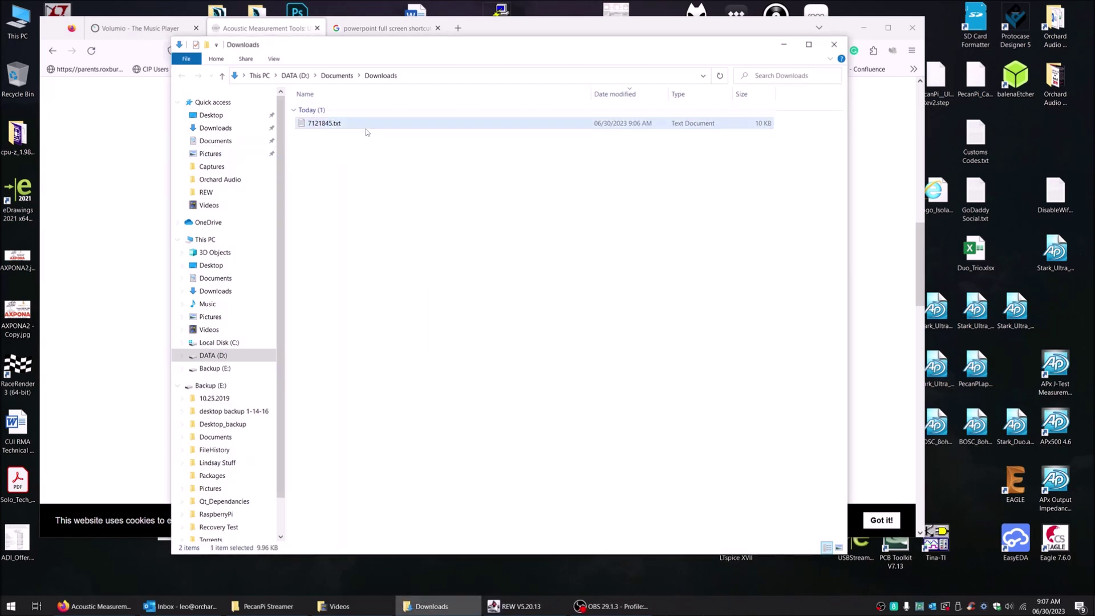
Step: Minimise the browser window and launch REW from the desktop
left_click_drag(387, 52, 378, 64)
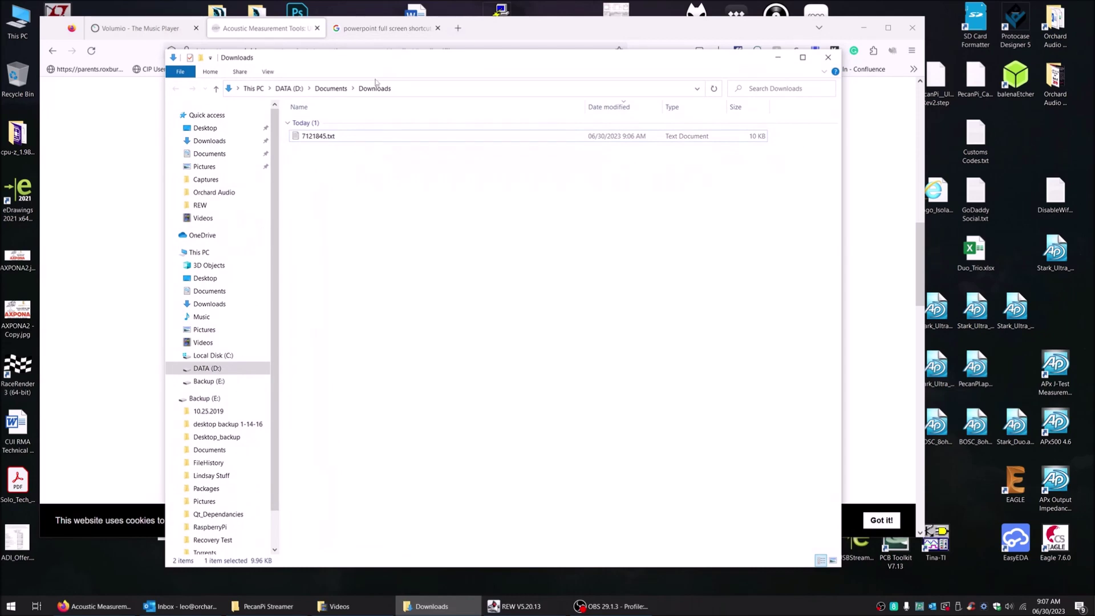
left_click(864, 31)
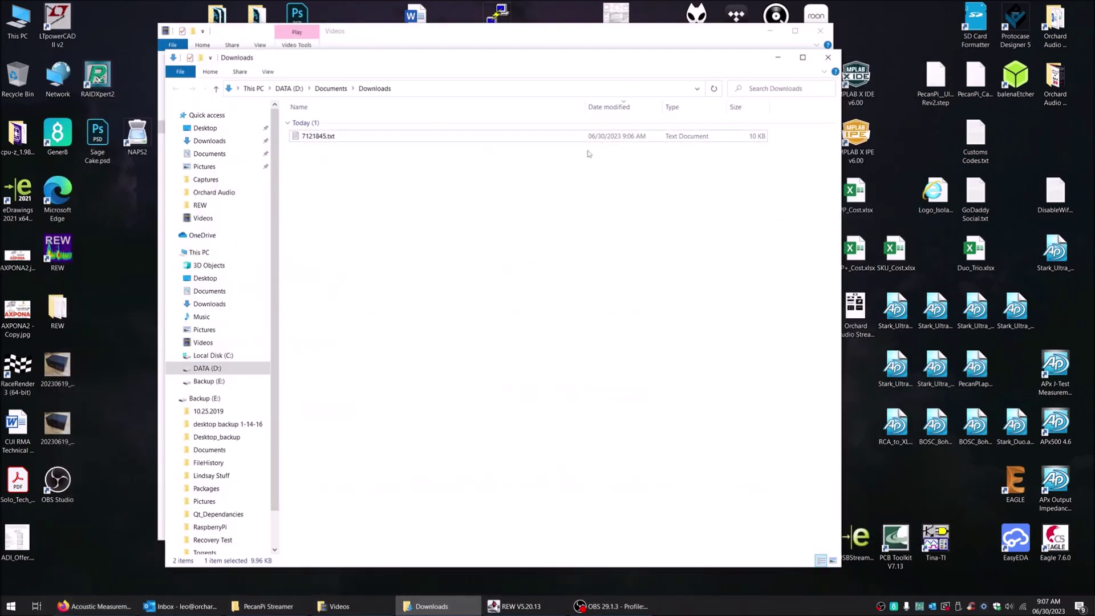
double_click(61, 253)
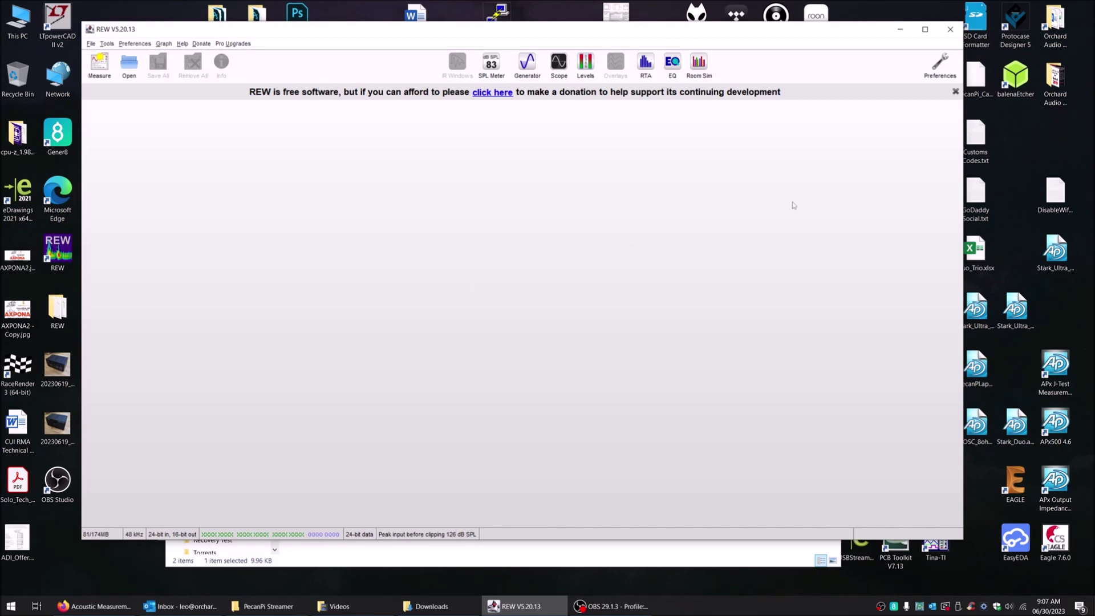
Step: In REW's soundcard preferences, set the input device to EXCL: Microphone (Umik-1 Gain: 18dB)
left_click(936, 67)
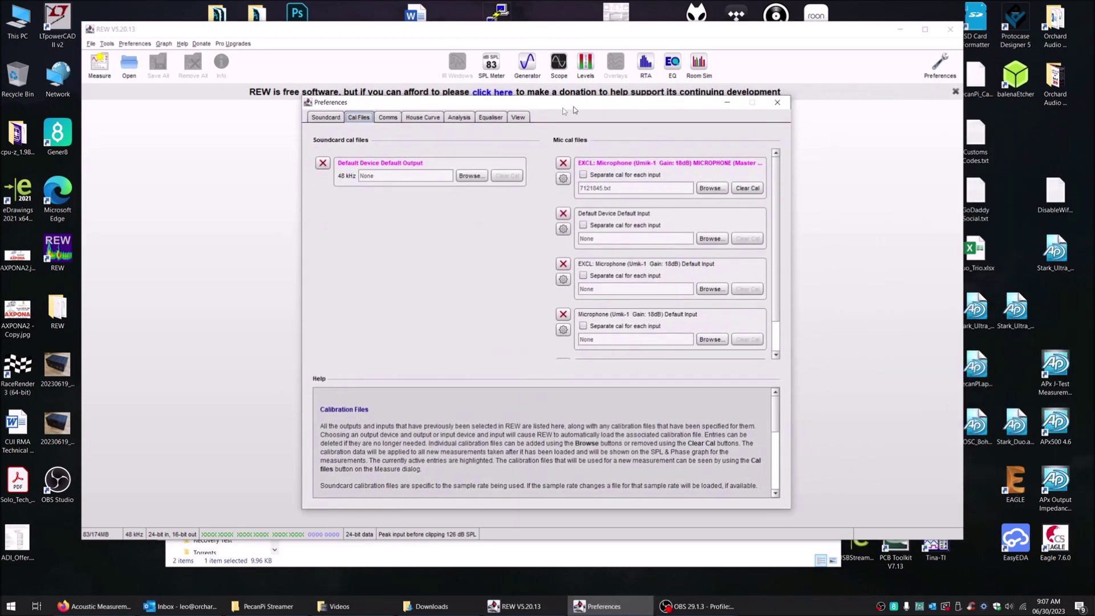
left_click(758, 108)
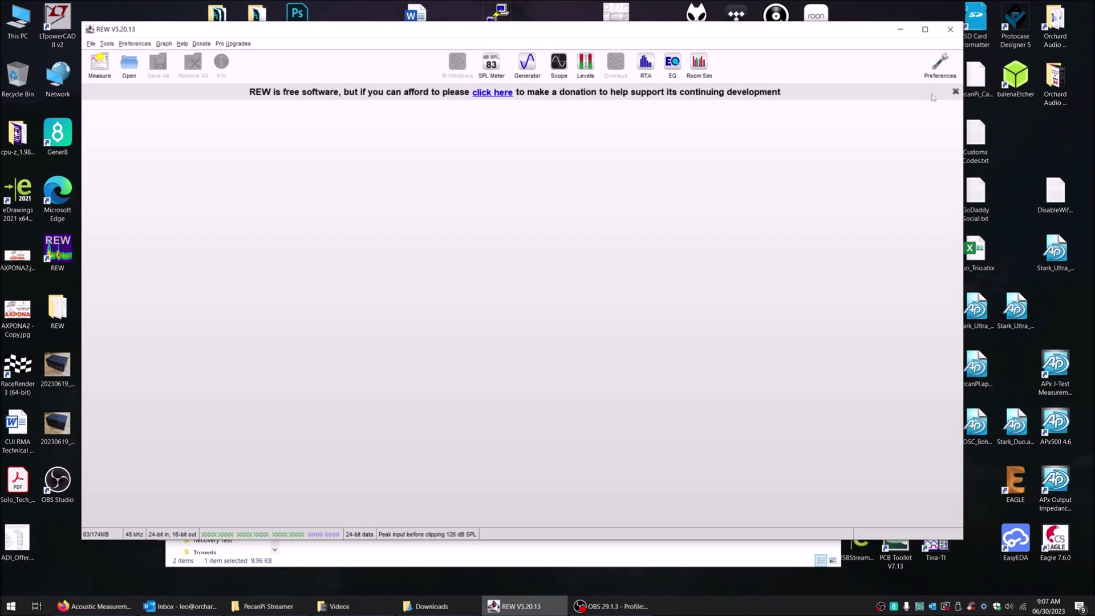
left_click(939, 64)
left_click(307, 120)
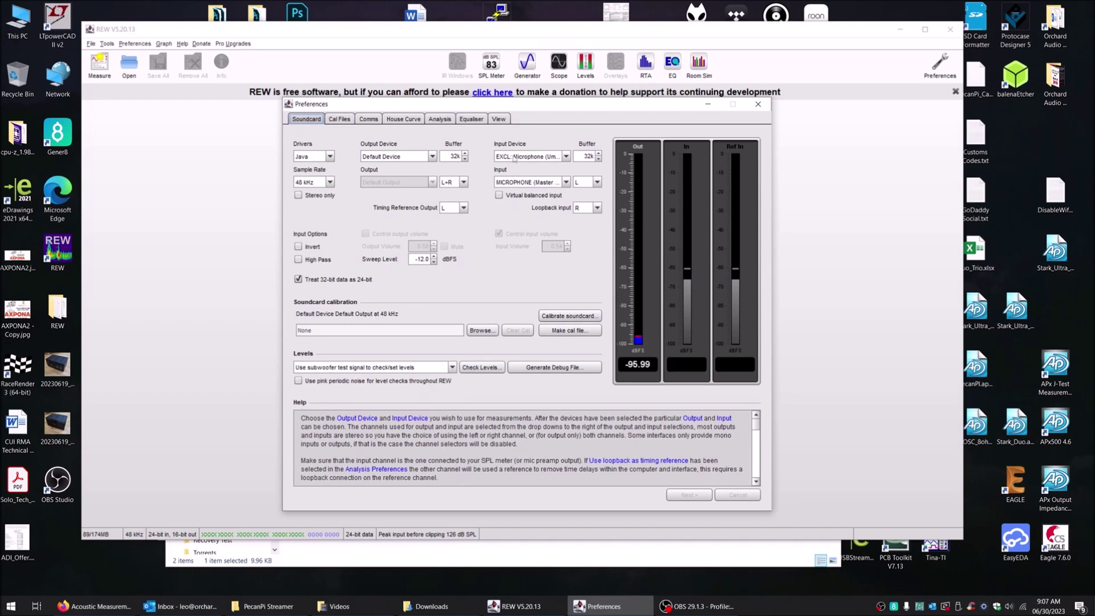
left_click(523, 160)
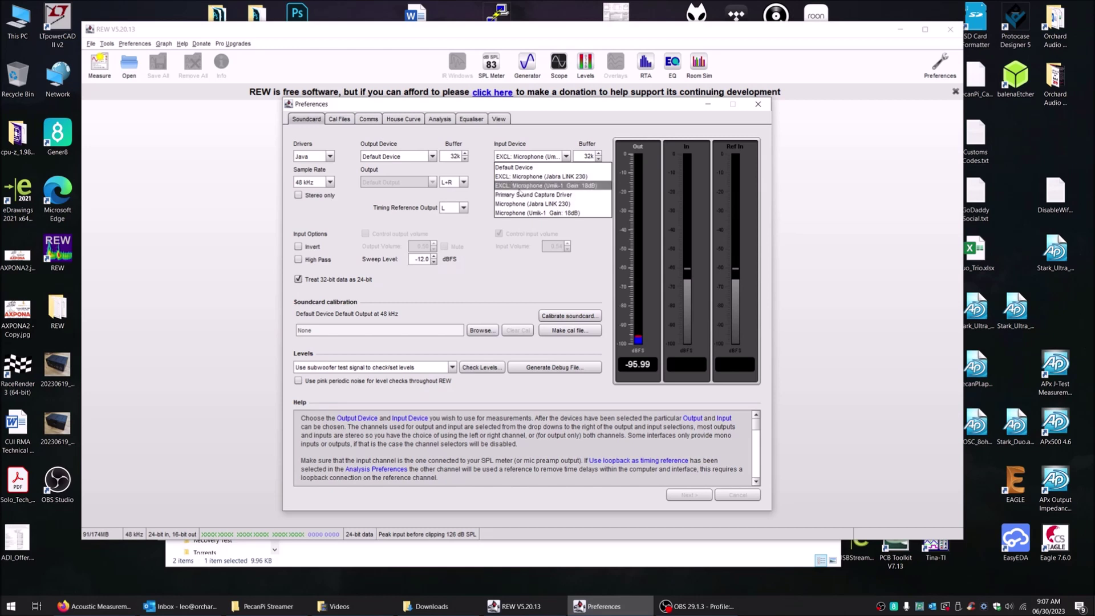
left_click(576, 187)
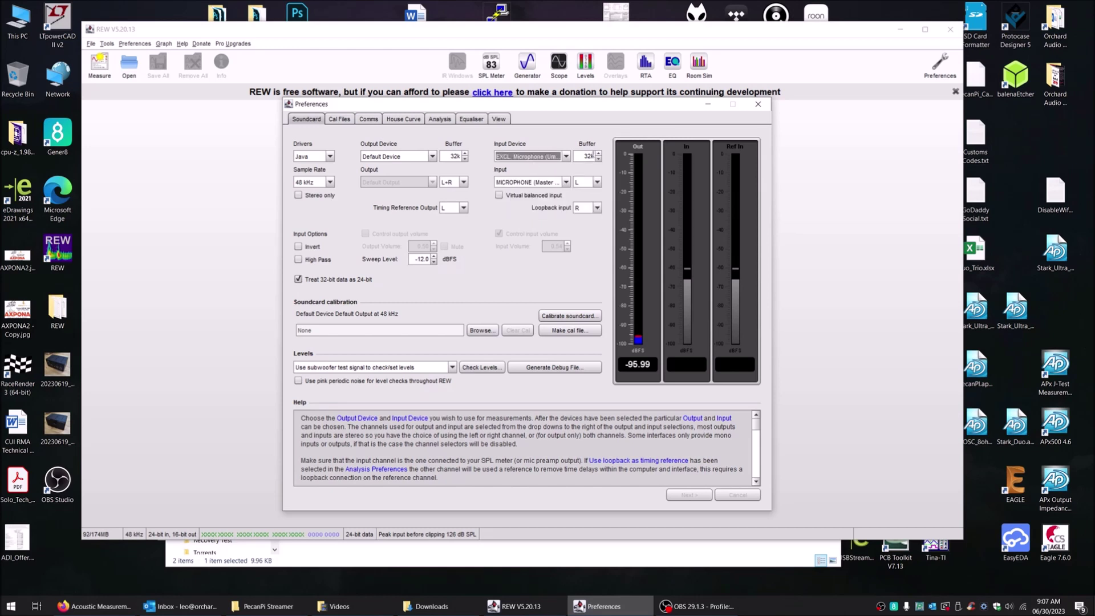
Step: Set the soundcard input to MICROPHONE (Master Volume) on the L channel
left_click(559, 183)
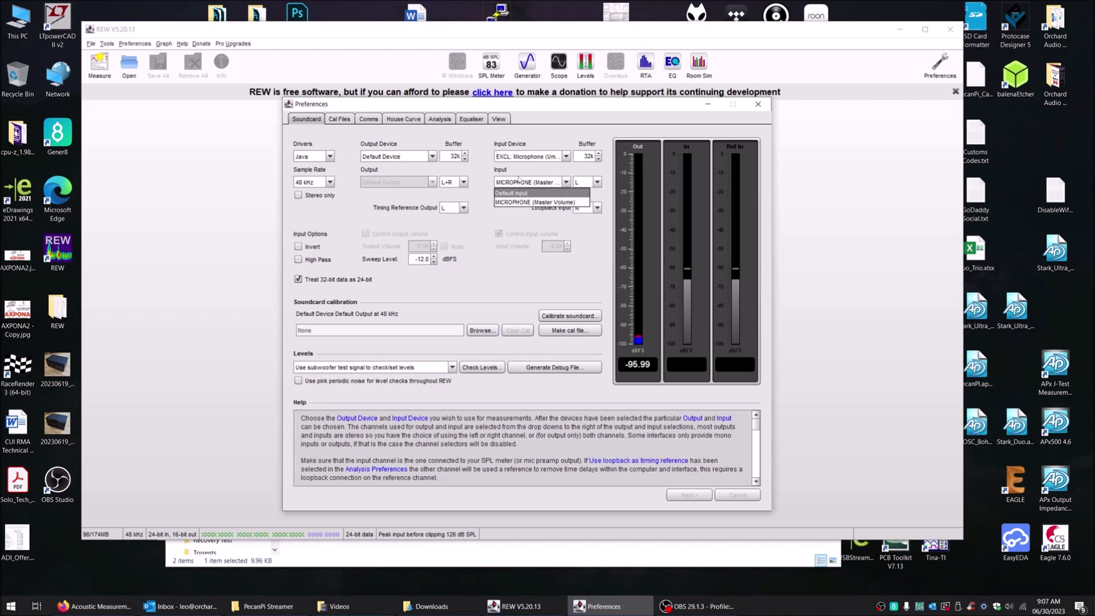
left_click(517, 203)
left_click(563, 183)
left_click(545, 201)
left_click(588, 183)
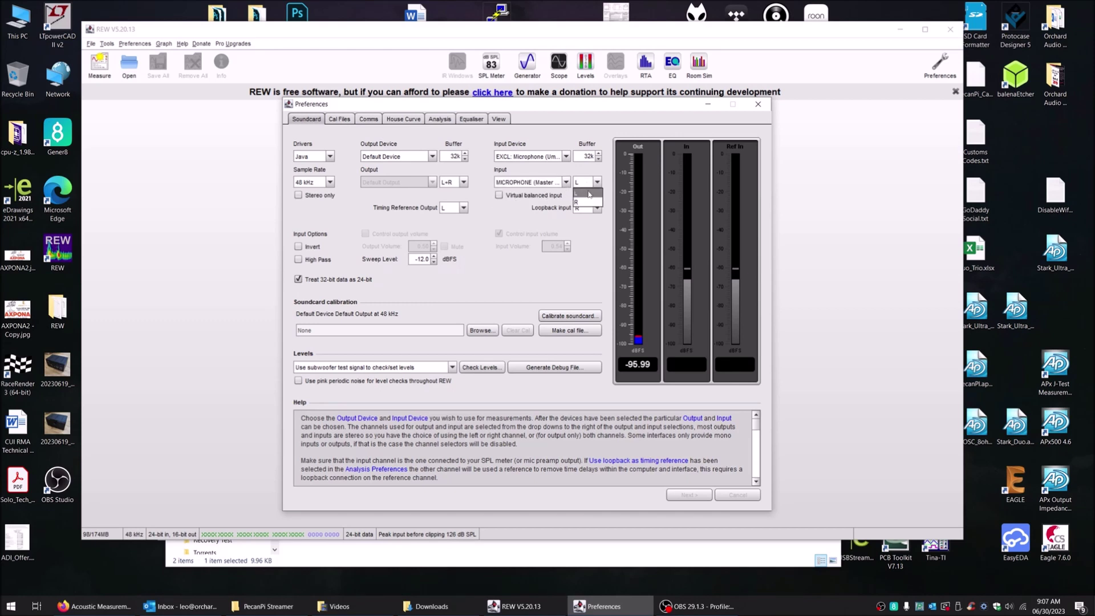
left_click(589, 194)
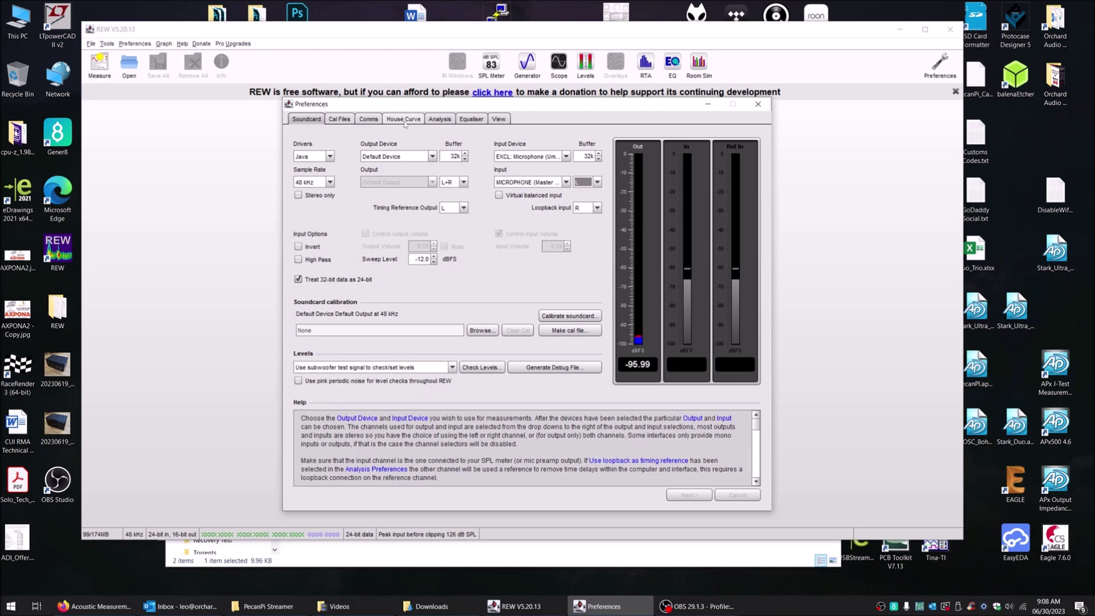
Step: Load 7121845.txt from the REW folder as the EXCL Umik-1 microphone's calibration file and close the preferences
left_click(338, 120)
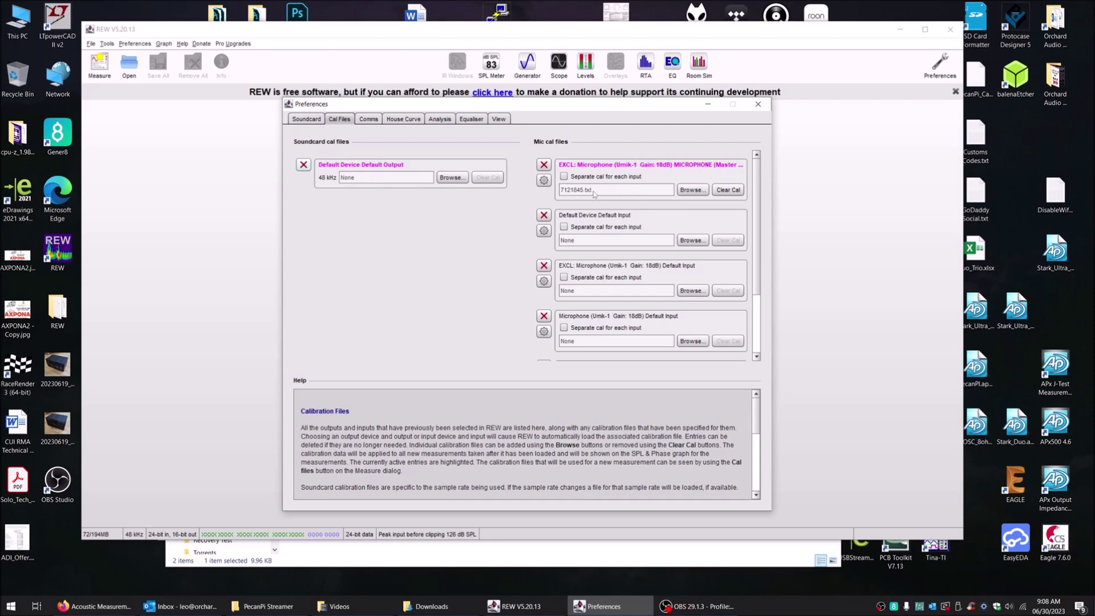
left_click(692, 190)
left_click_drag(524, 62, 417, 156)
left_click(372, 199)
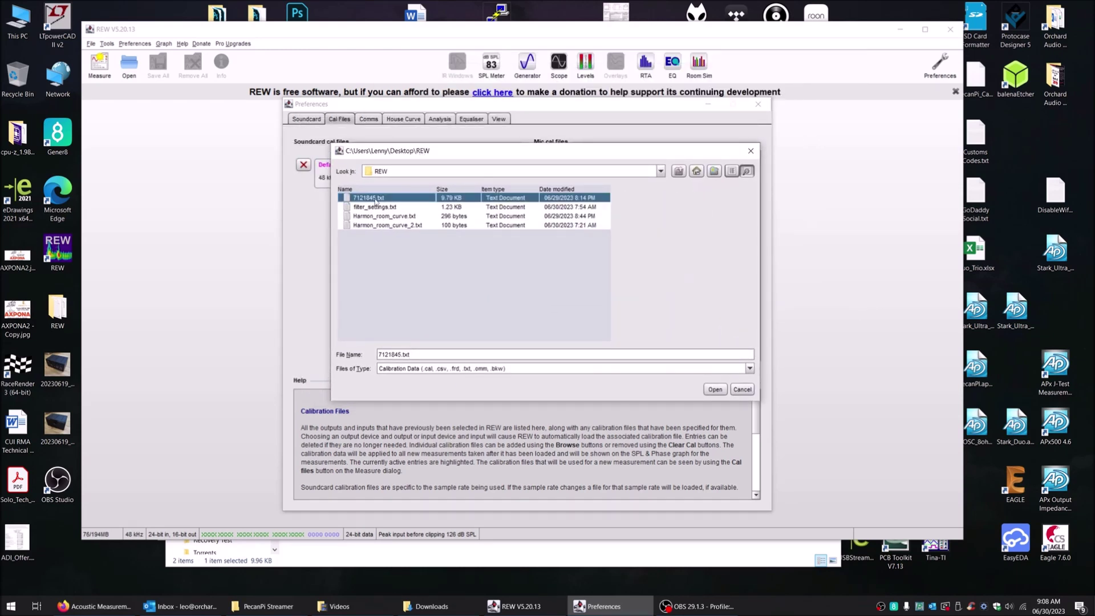
left_click(715, 389)
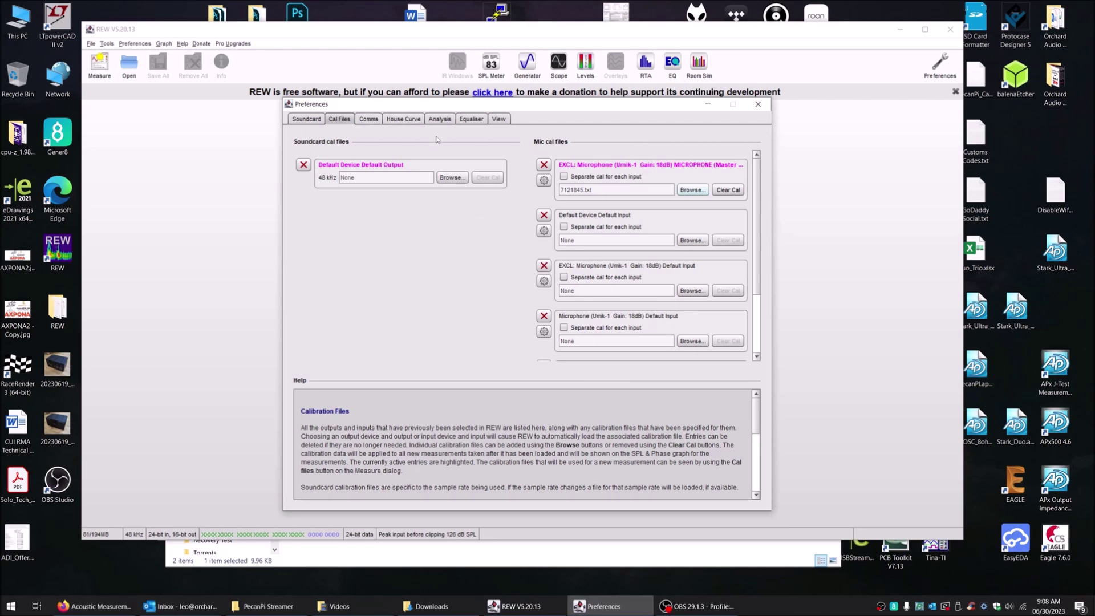
left_click(758, 105)
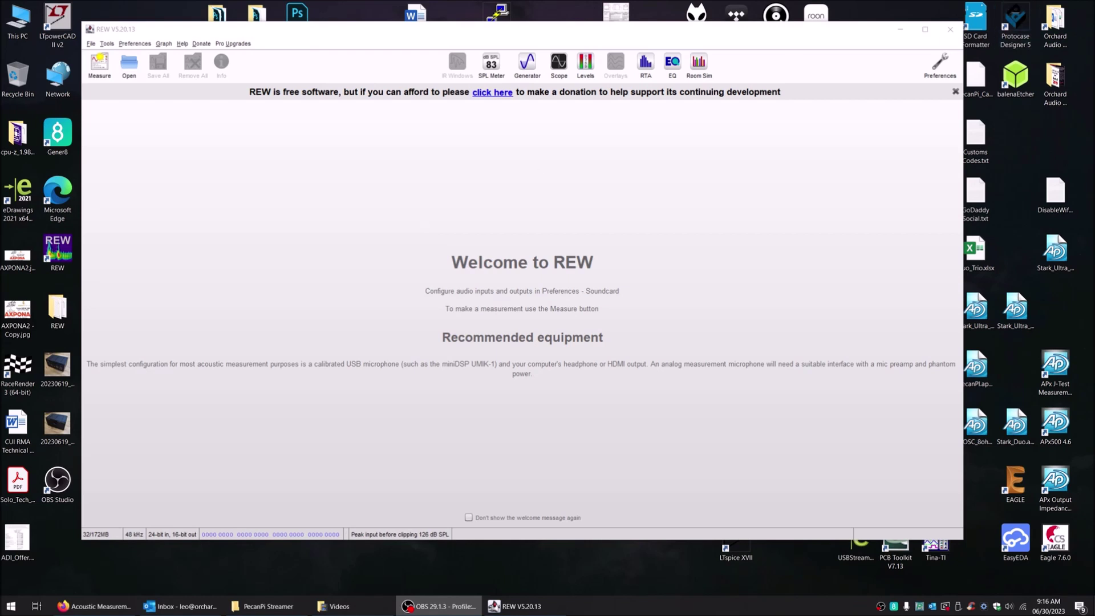
Step: Open the signal generator for a measurement sweep from 20 to 20,000 Hz with a length of 1M
left_click(527, 63)
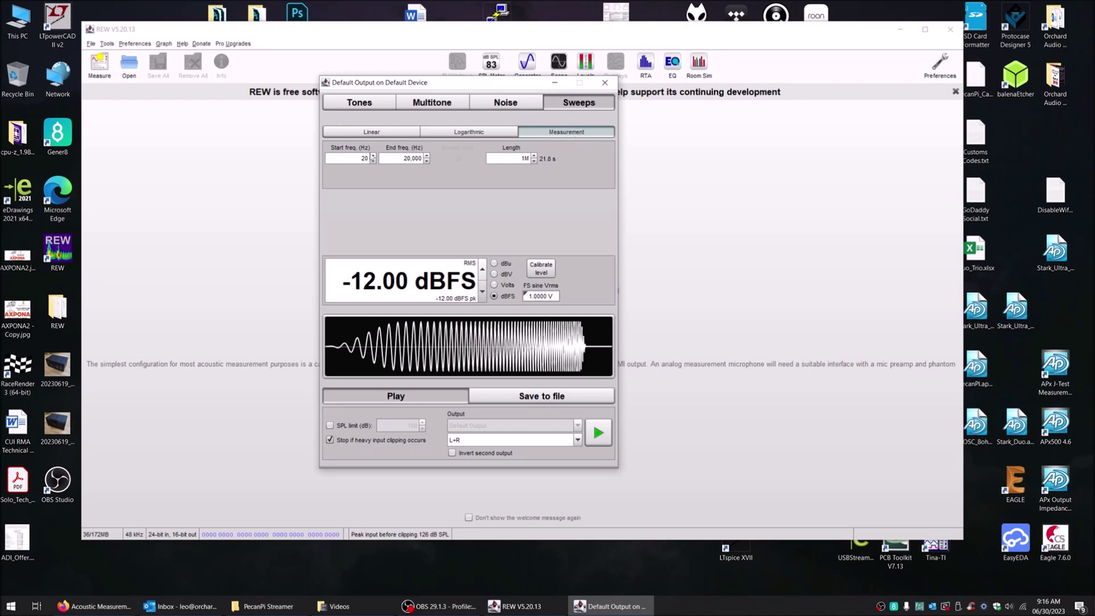
left_click(352, 160)
left_click(393, 159)
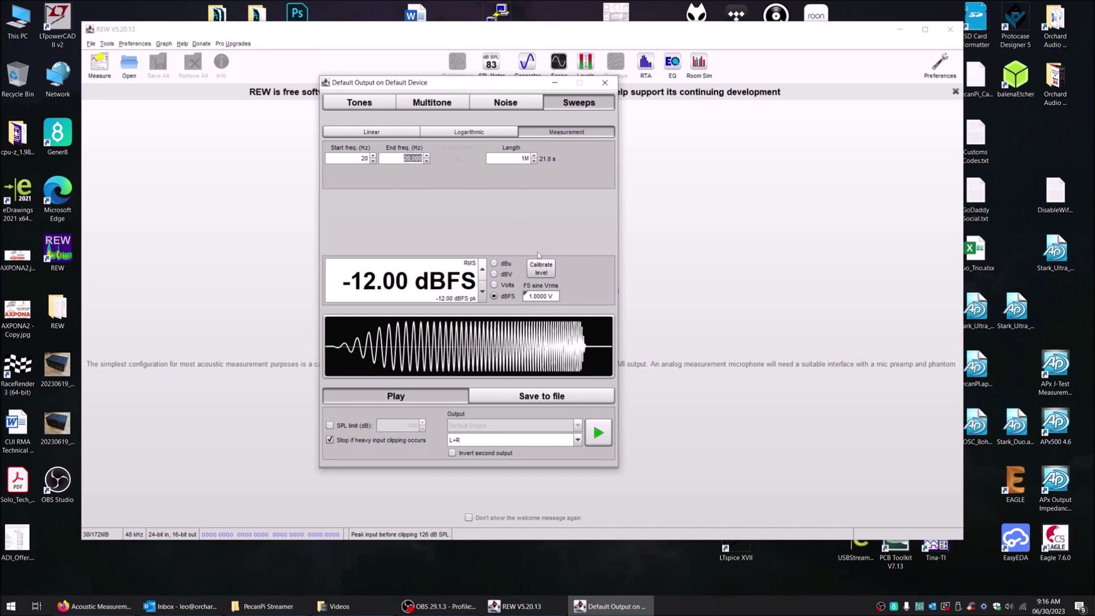
left_click(519, 160)
Step: Configure the sweep's file output for the Left and Right channels, with a timing reference added on the left
left_click(555, 399)
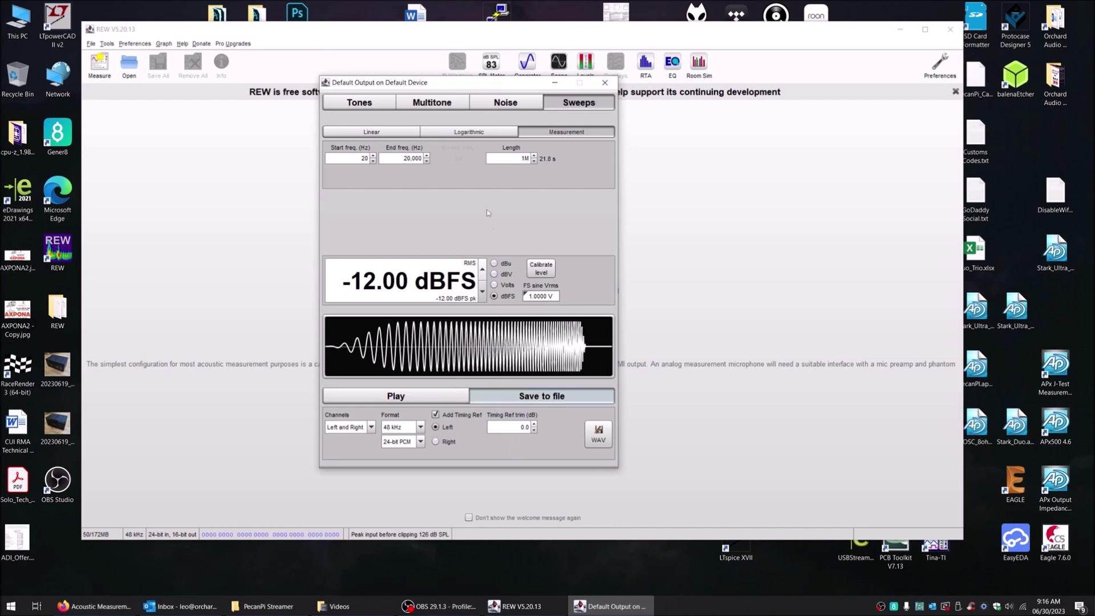
left_click(371, 429)
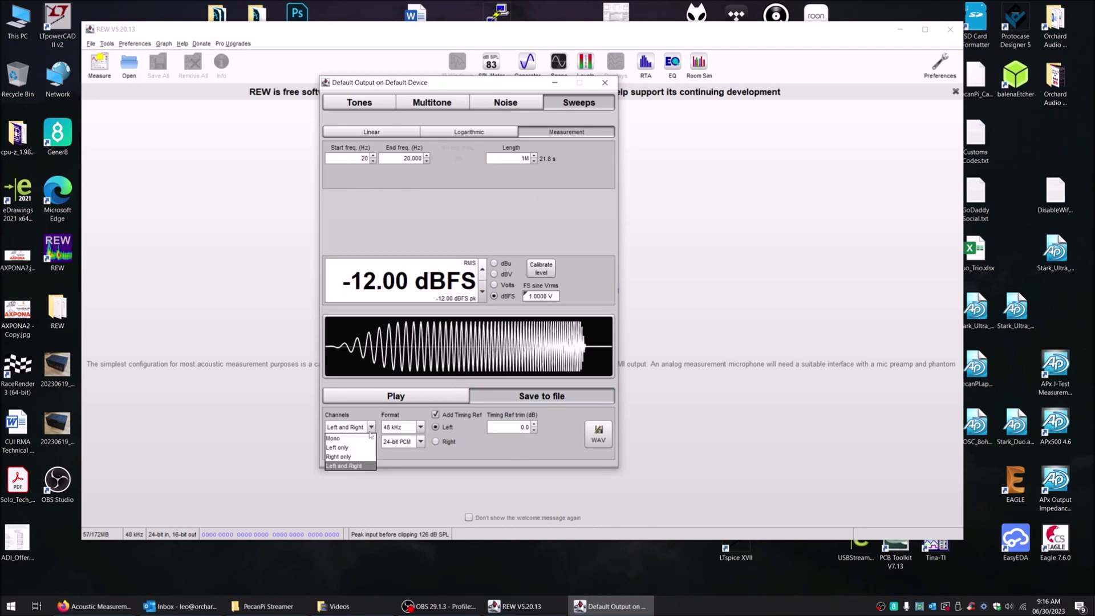
left_click(350, 461)
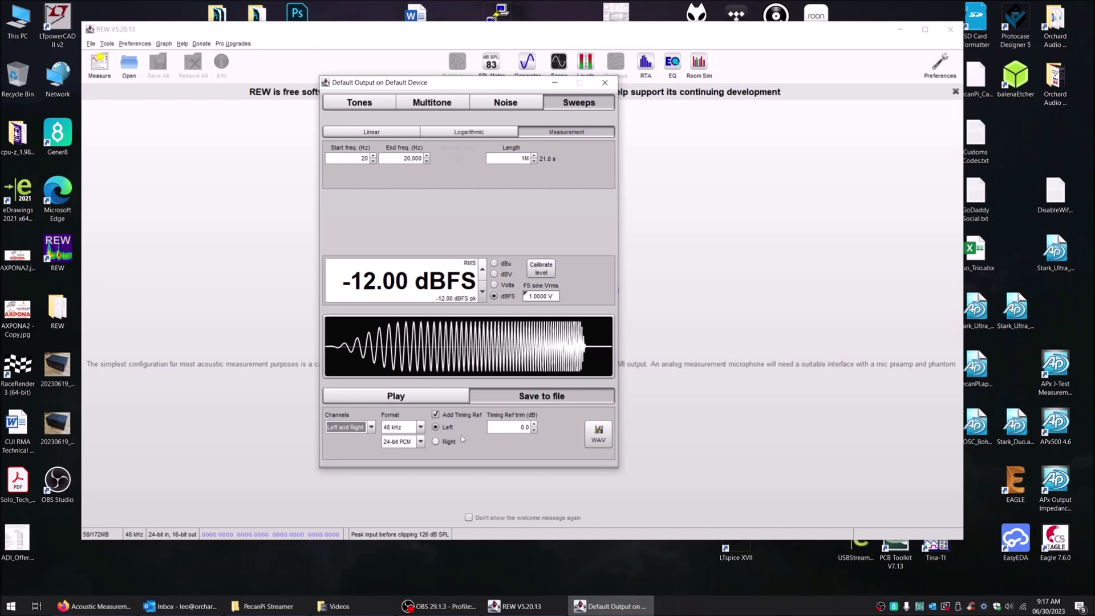
left_click(438, 442)
left_click(437, 430)
left_click(436, 416)
left_click(436, 416)
Step: Save the sweep to the REW folder as 1MMeasSweep_20_to_20000_-12_dBFS_48k_PCM24_LR_refL.wav, overwriting the existing file
left_click(604, 438)
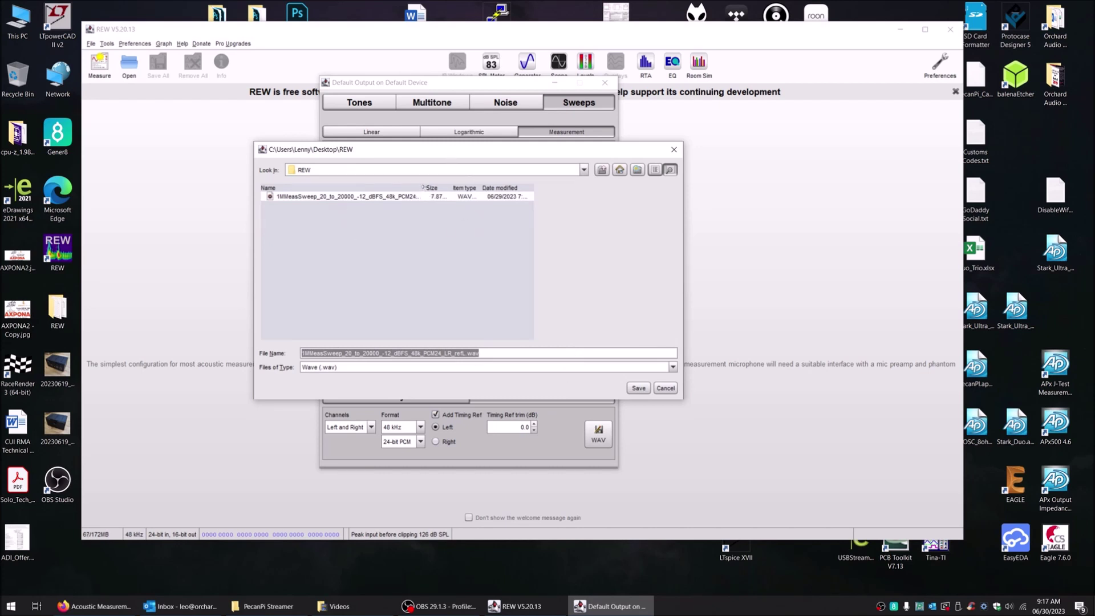
left_click(386, 170)
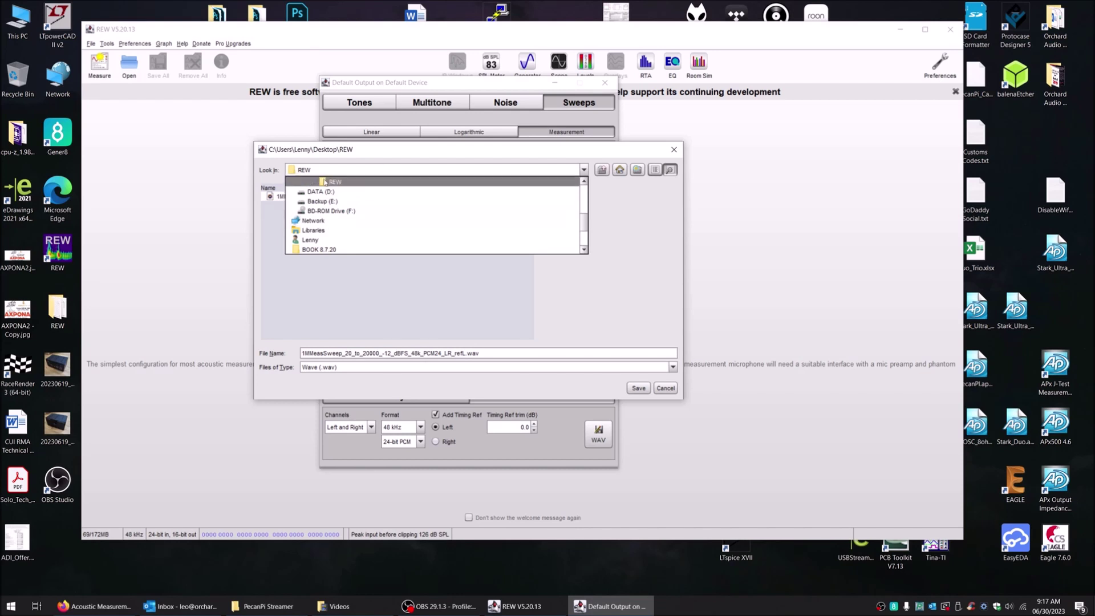
left_click(378, 266)
left_click(347, 173)
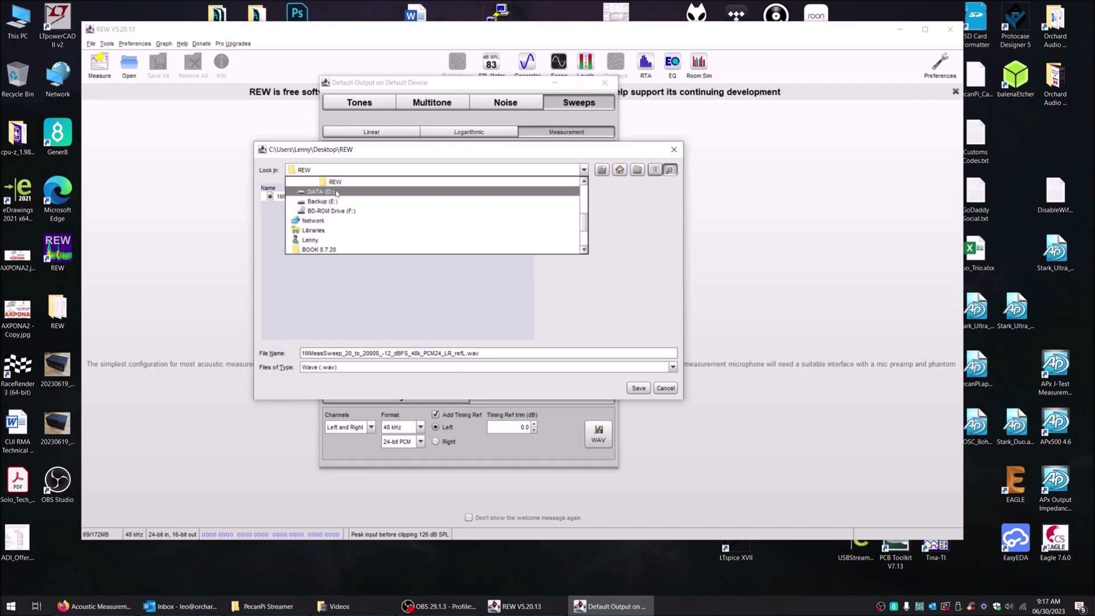
left_click(336, 182)
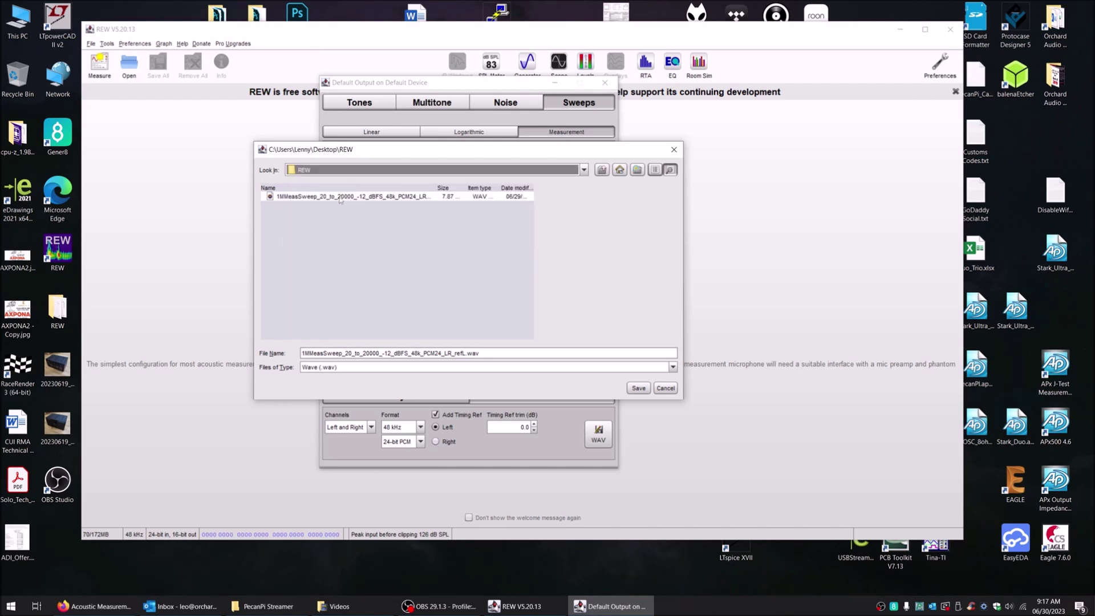
left_click(382, 196)
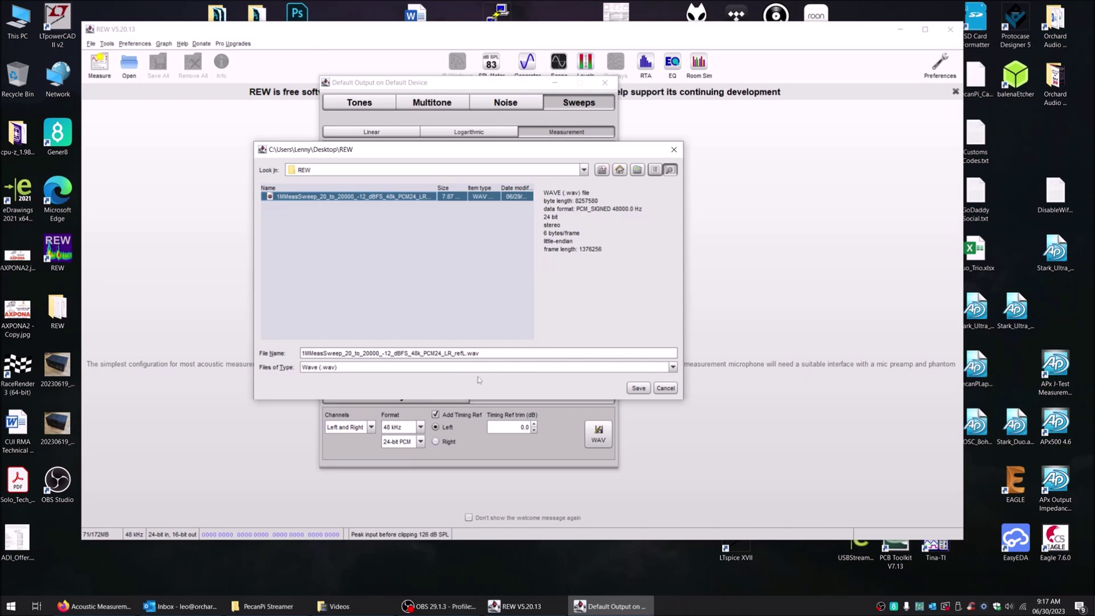
left_click(643, 390)
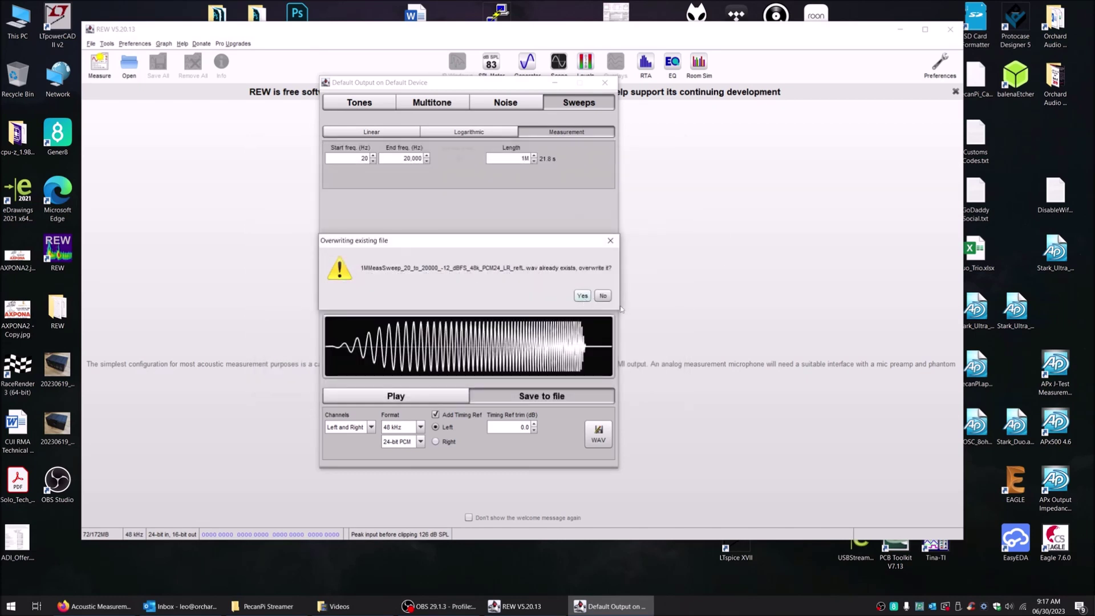
left_click(582, 295)
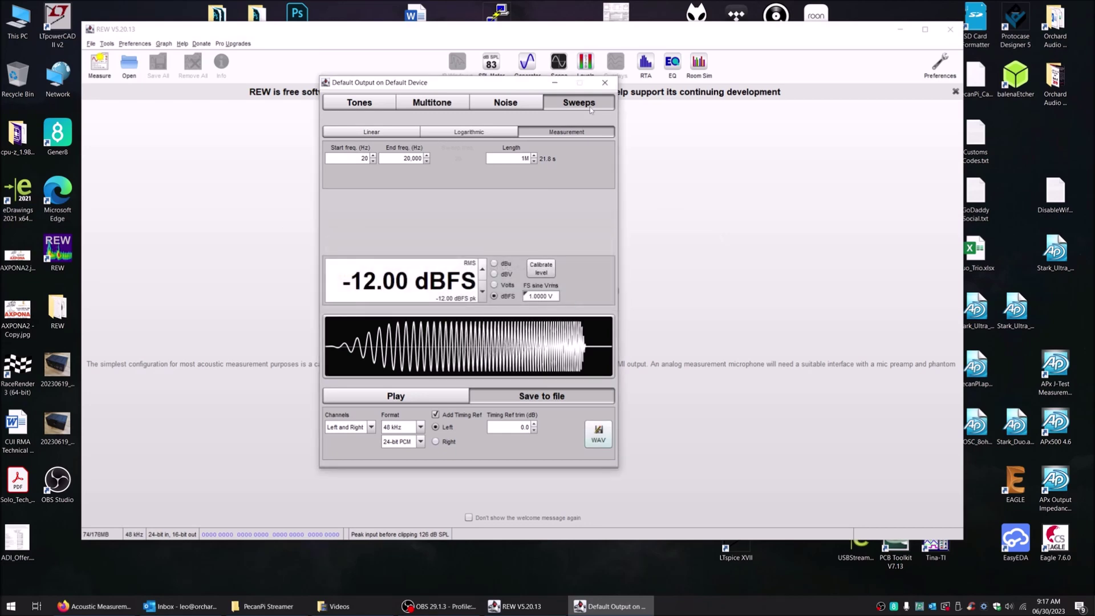
Step: Close the signal generator and check the exported sweep WAV in the REW desktop folder
left_click(604, 82)
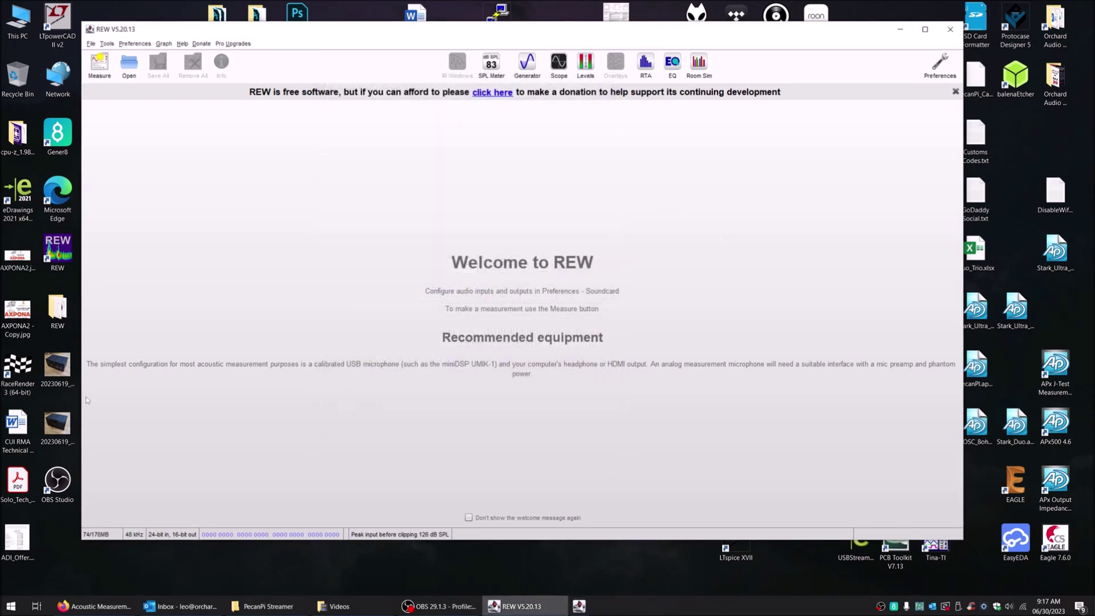
double_click(46, 311)
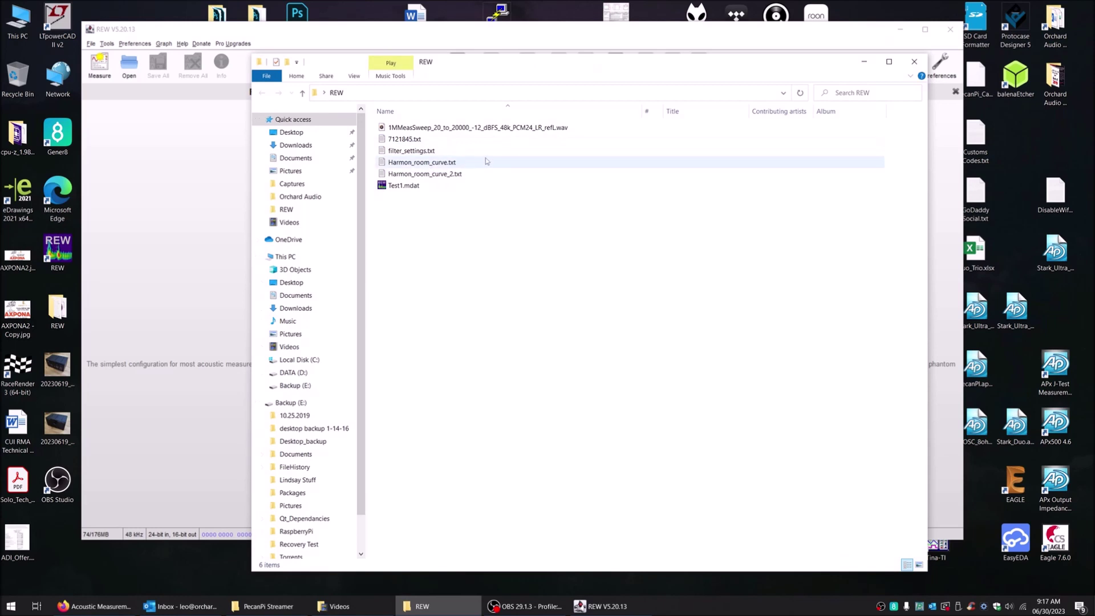
left_click(508, 127)
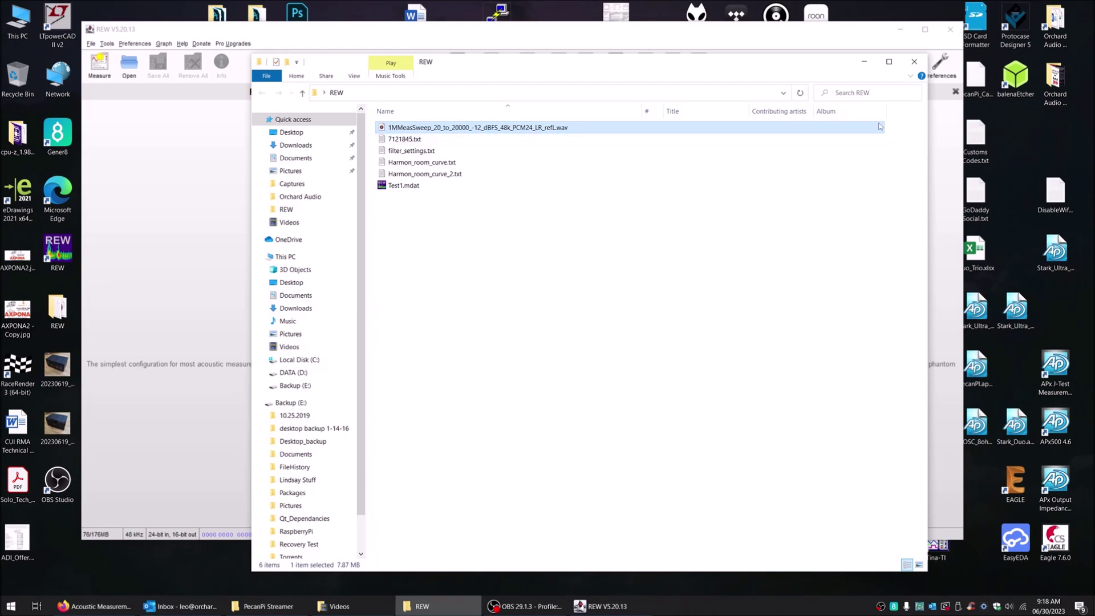
left_click(915, 63)
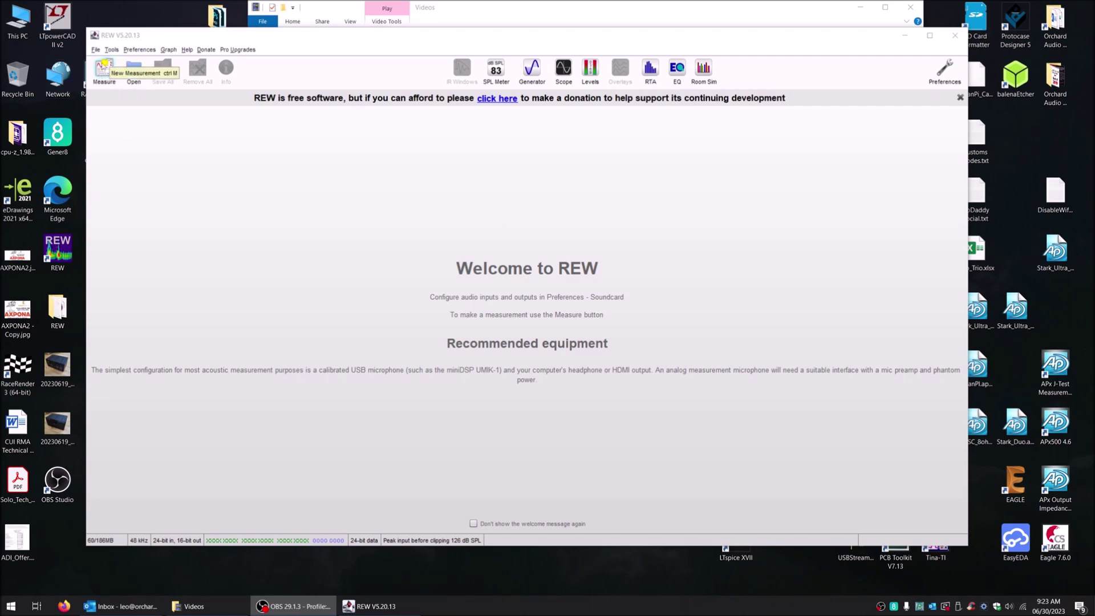
Step: Set up a new measurement with playback from file, using 1MMeasSweep_20_to_20000_-12_dBFS_48k_PCM24_LR_refL.wav from the REW desktop folder as the sweep file
left_click(106, 67)
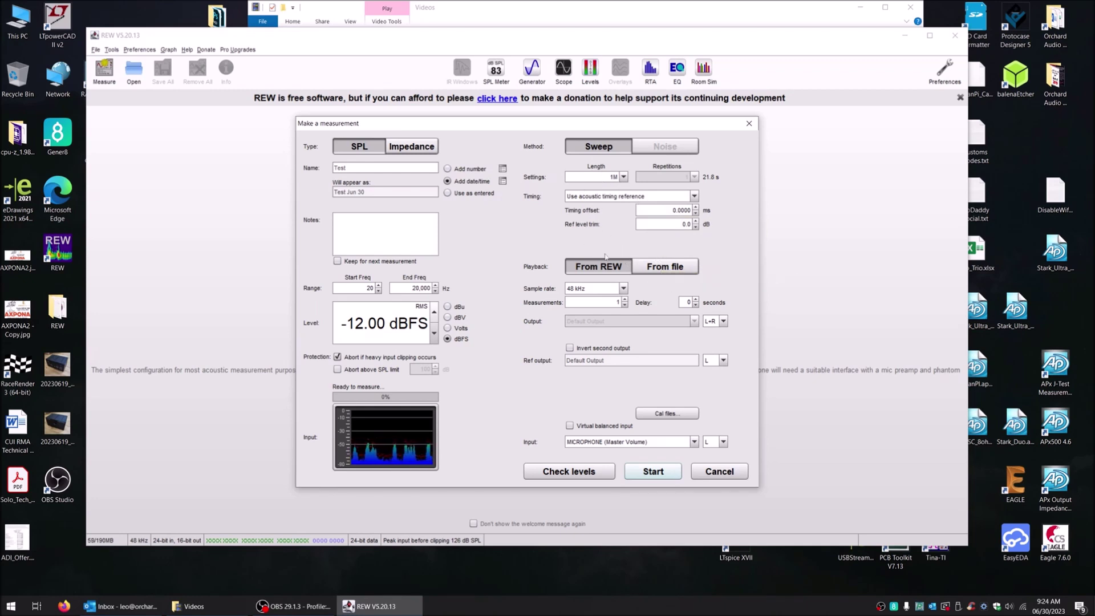
left_click(677, 271)
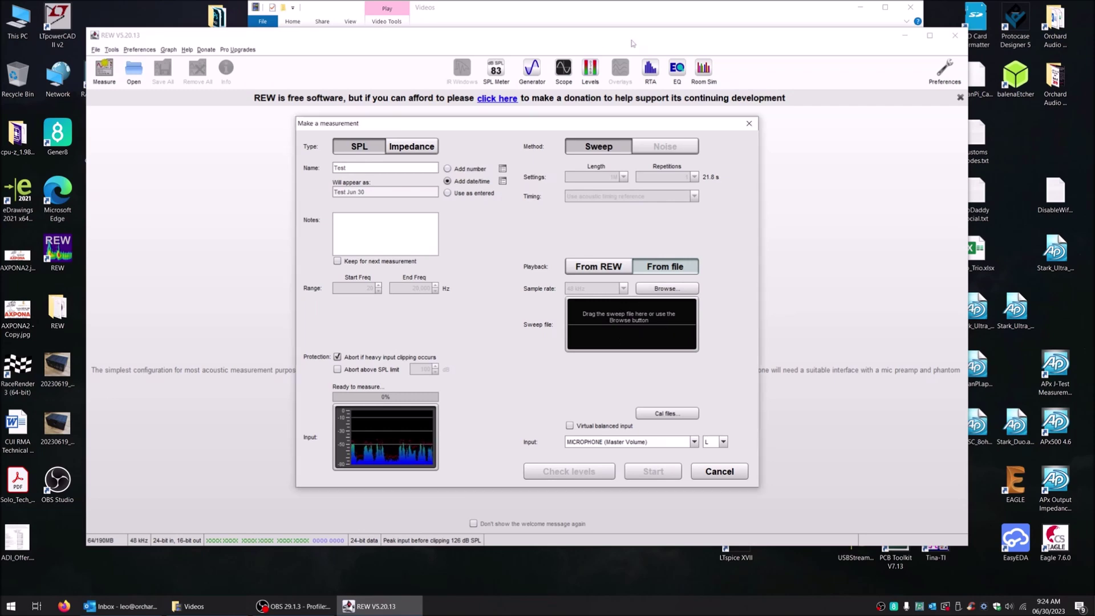
double_click(57, 311)
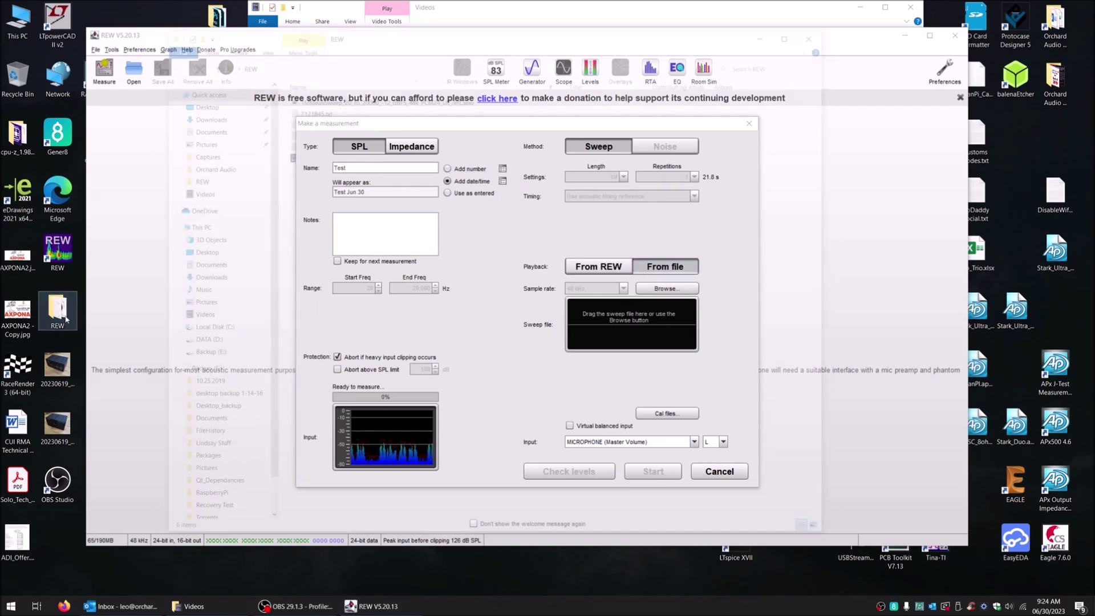
left_click_drag(421, 38, 277, 36)
left_click_drag(687, 85, 275, 86)
left_click(178, 95)
left_click_drag(179, 97, 619, 336)
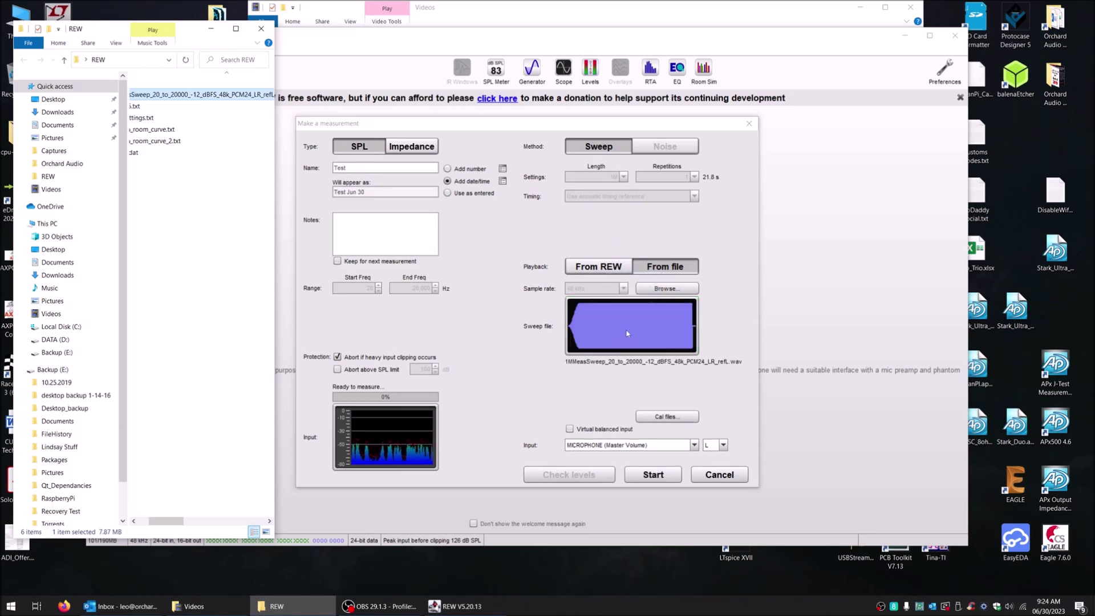
left_click(211, 29)
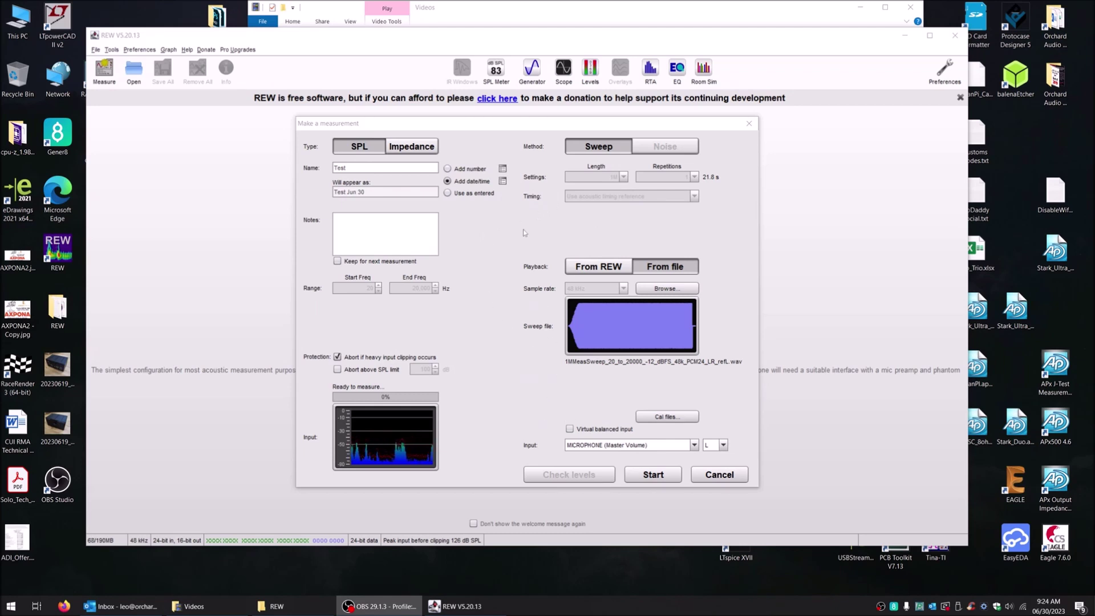
left_click_drag(552, 125, 848, 123)
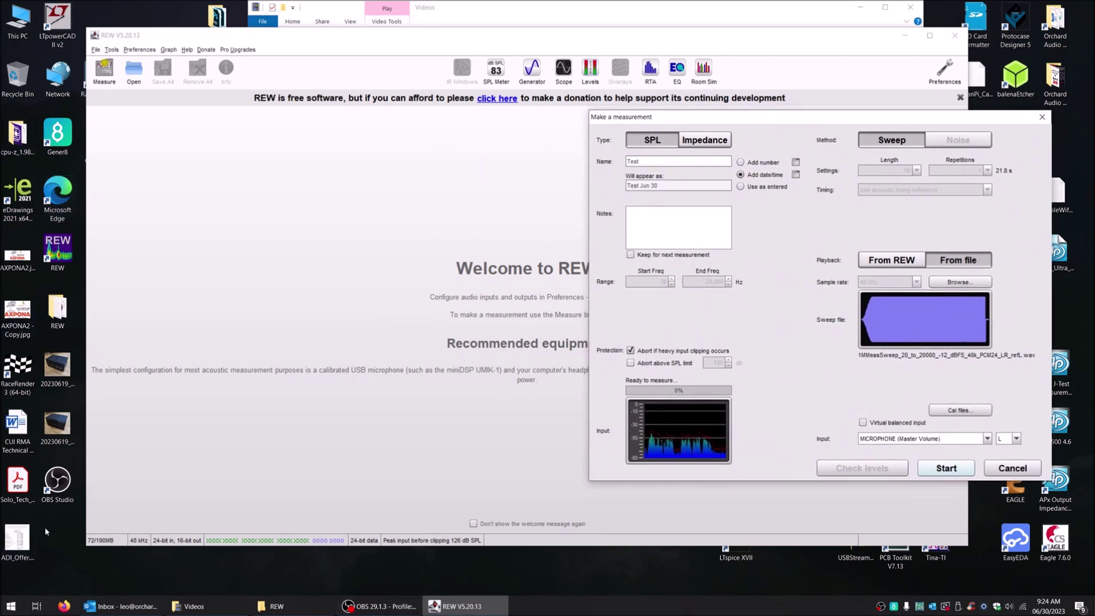
left_click(65, 607)
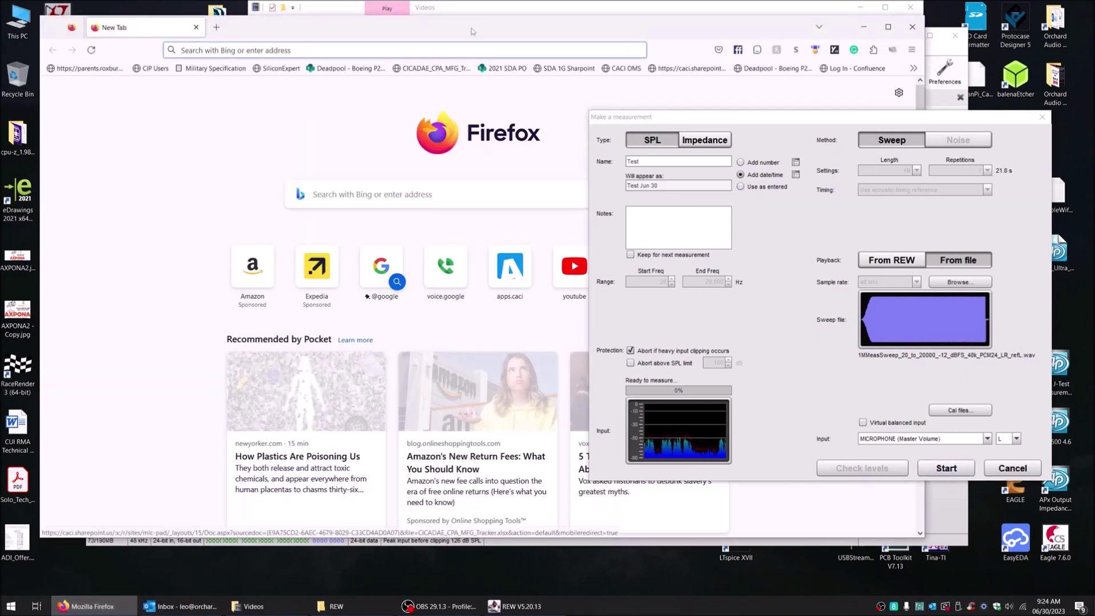
left_click_drag(472, 31, 451, 41)
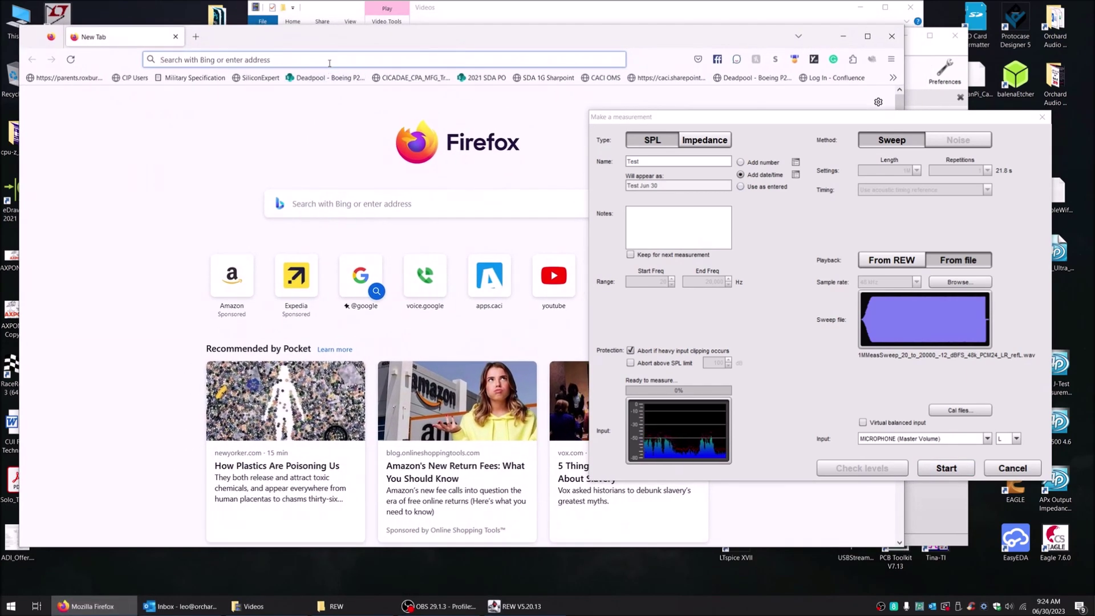
left_click(329, 60)
type("ht")
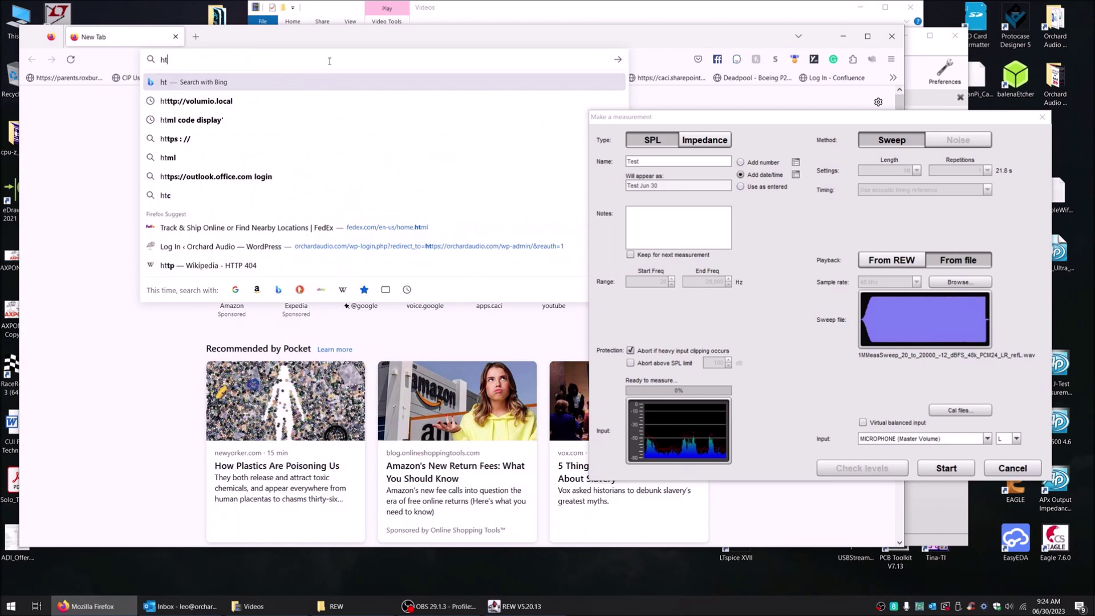
type("tp://")
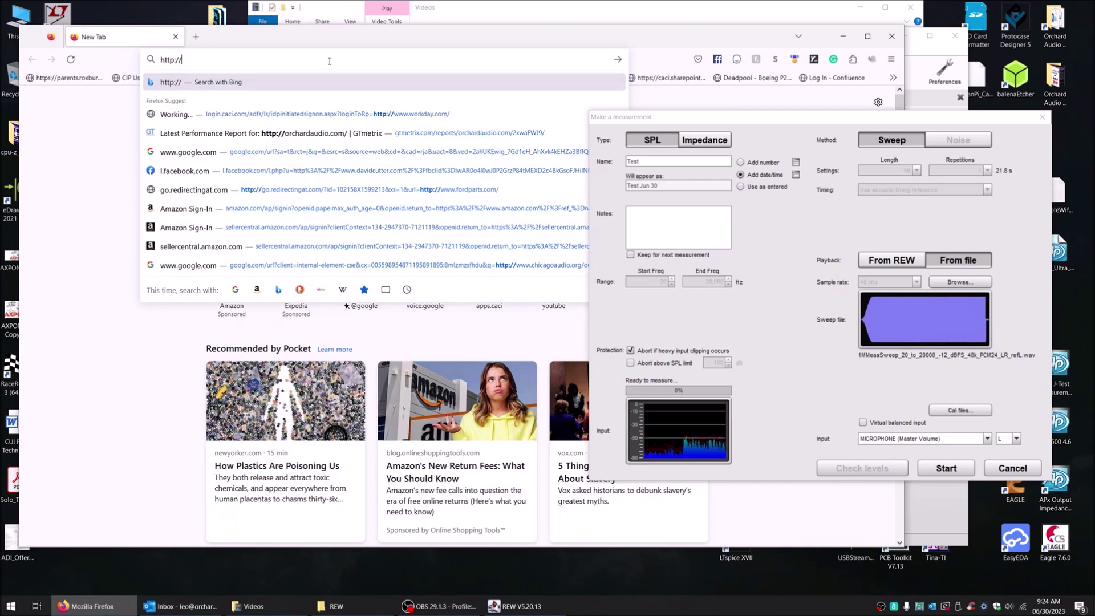
type("leo-test")
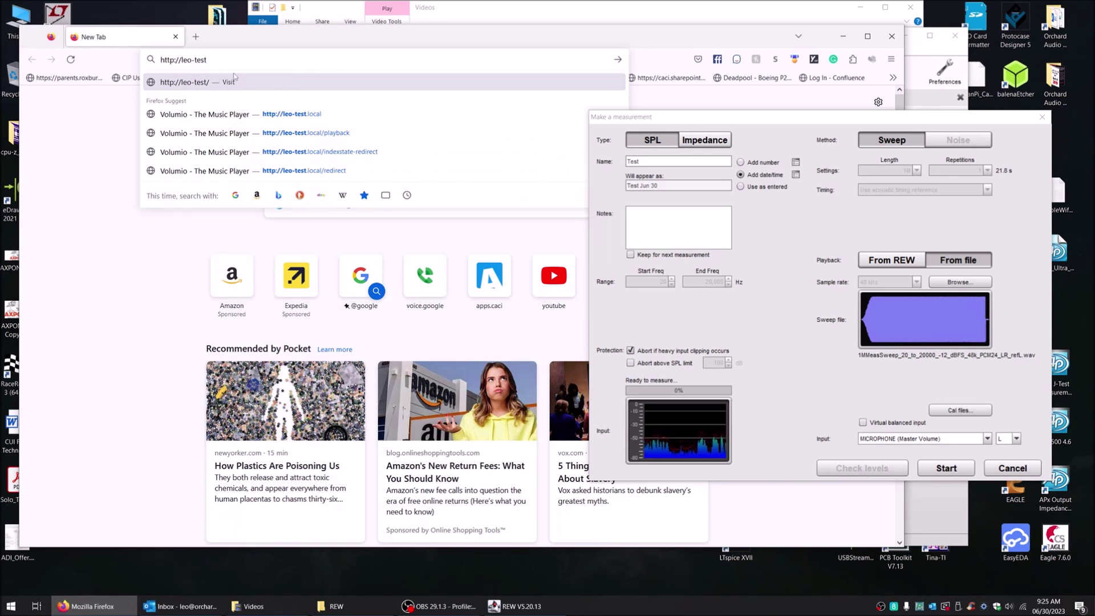
left_click_drag(183, 60, 208, 60)
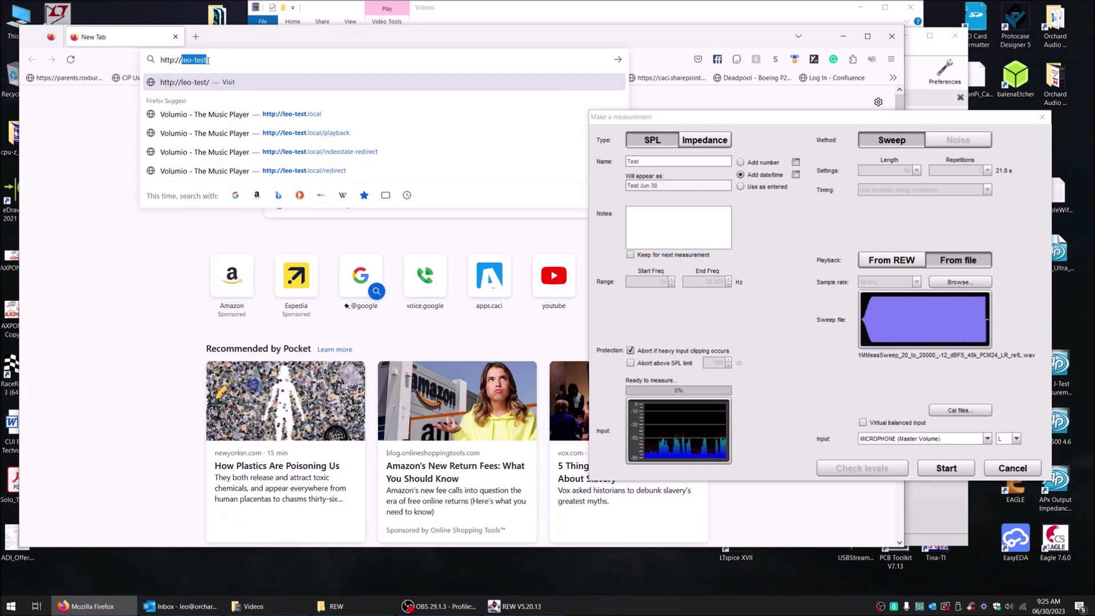
left_click(222, 60)
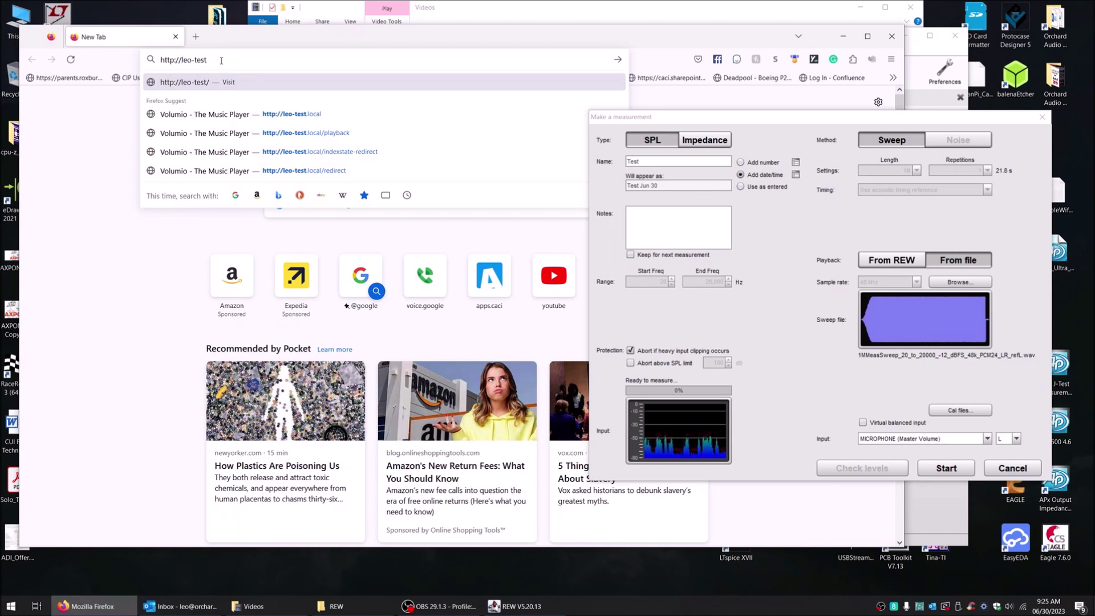
type(".local")
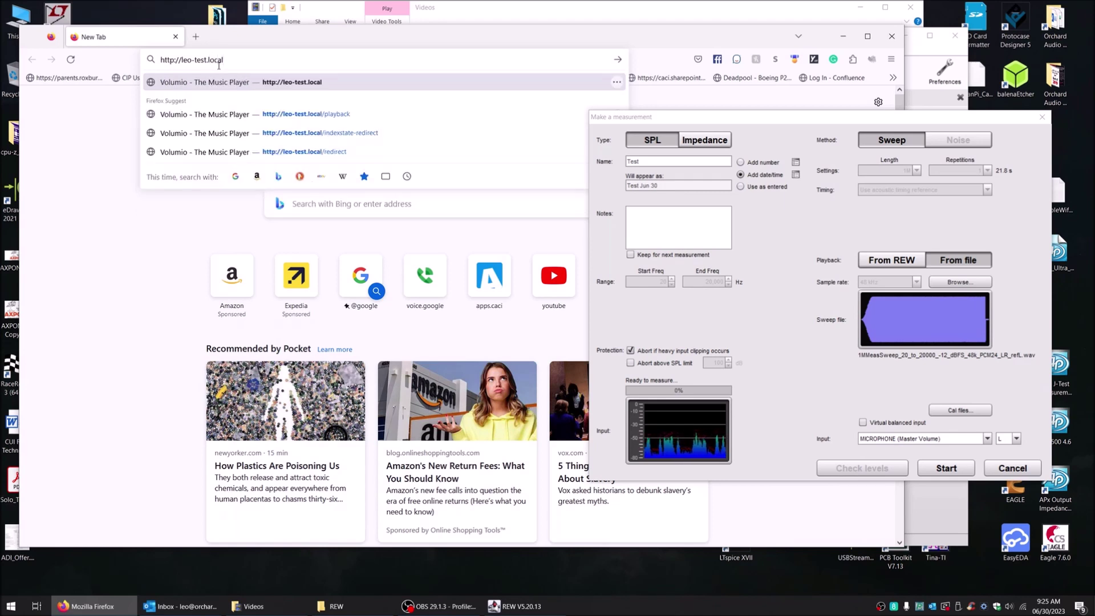
key("Return")
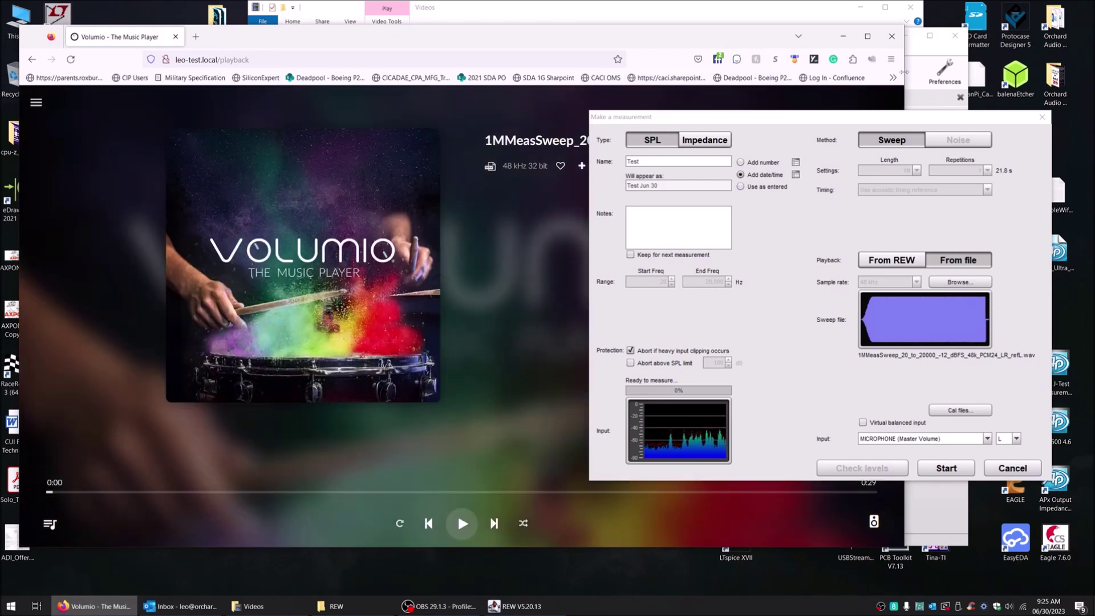
Step: Resize the Volumio browser window and place it beside the measurement dialog
left_click_drag(904, 69, 574, 63)
mouse_move(339, 42)
left_mouse_down()
mouse_move(308, 28)
mouse_move(333, 39)
left_mouse_up()
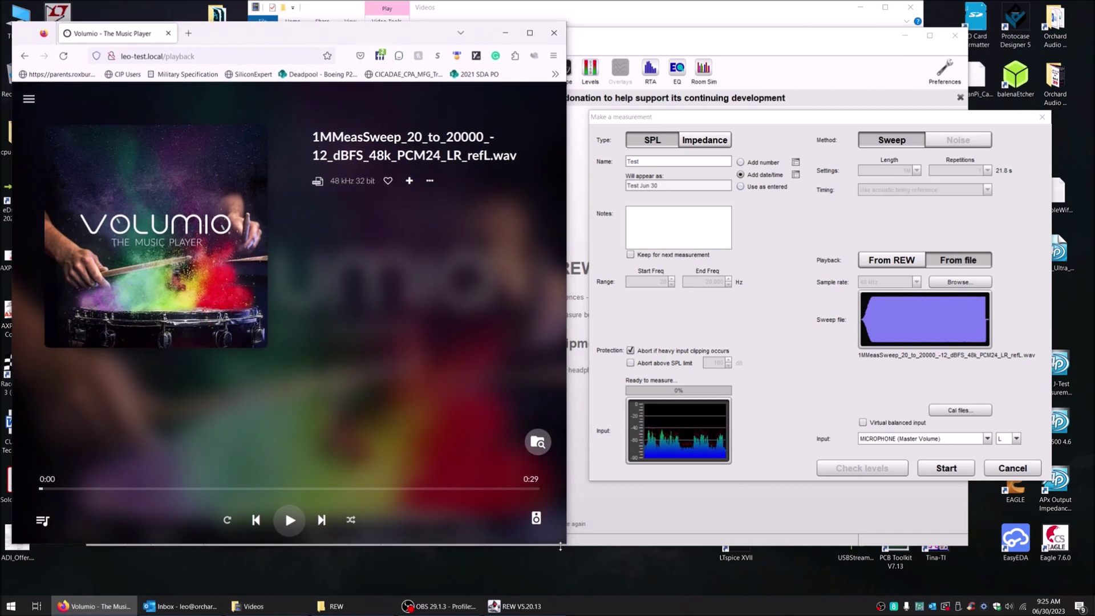
left_click_drag(566, 545, 575, 579)
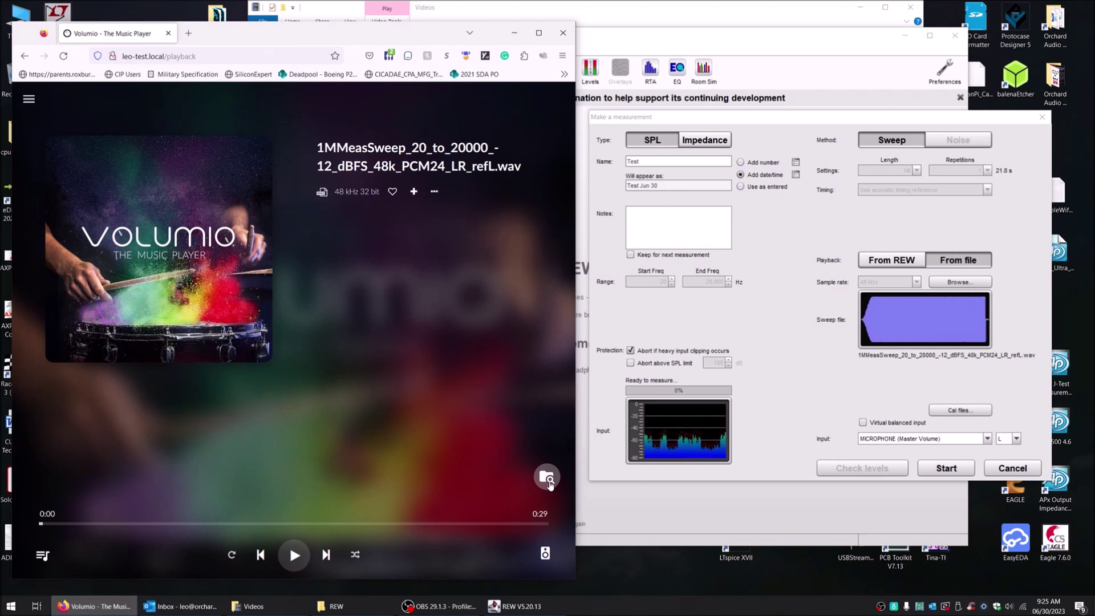
Step: Browse Volumio's music library to the DDE3-DDD3 folder on the USB drive
left_click(546, 476)
left_click(245, 188)
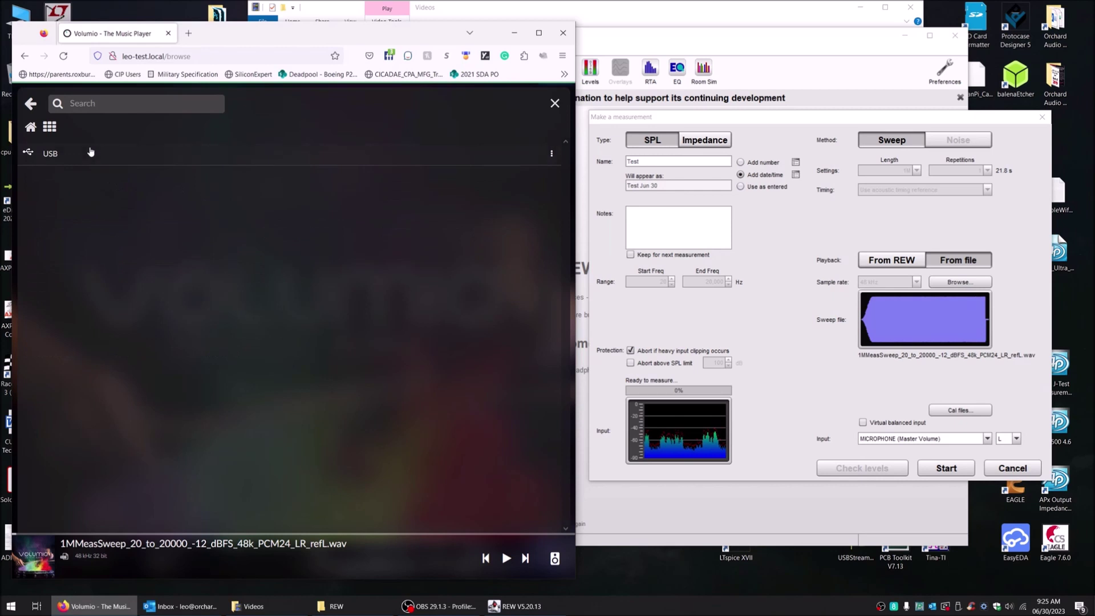
left_click(29, 105)
left_click(30, 105)
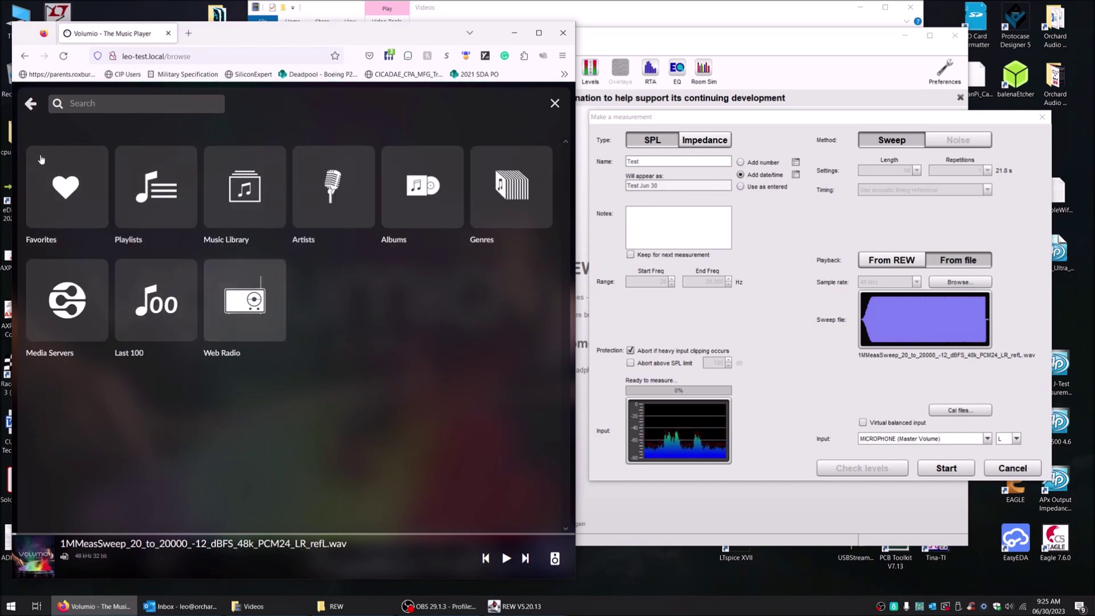
left_click(29, 107)
left_click(548, 481)
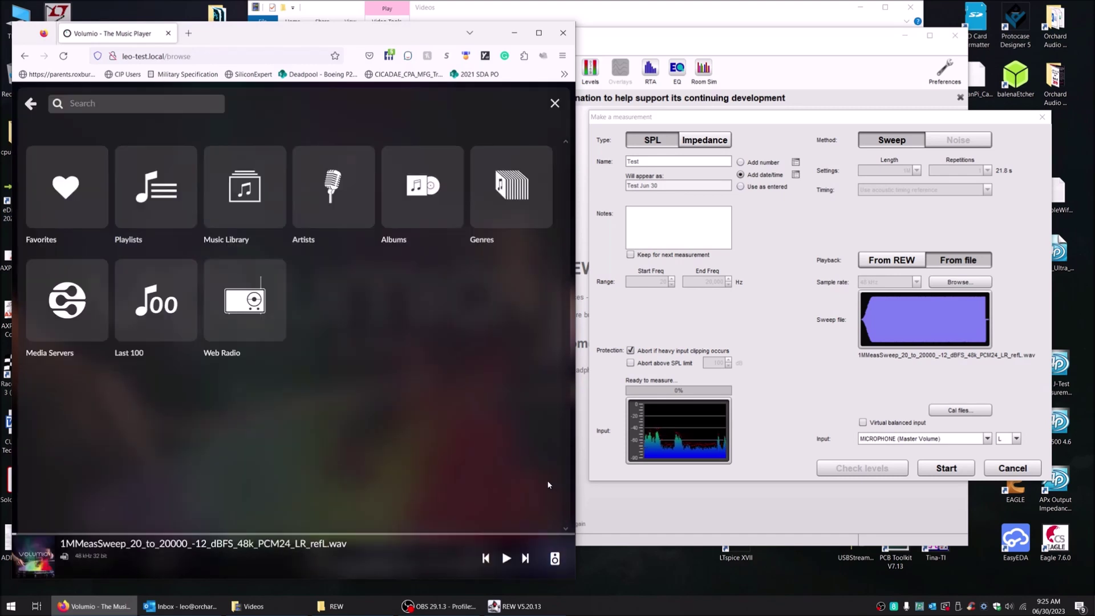
left_click(246, 194)
left_click(81, 157)
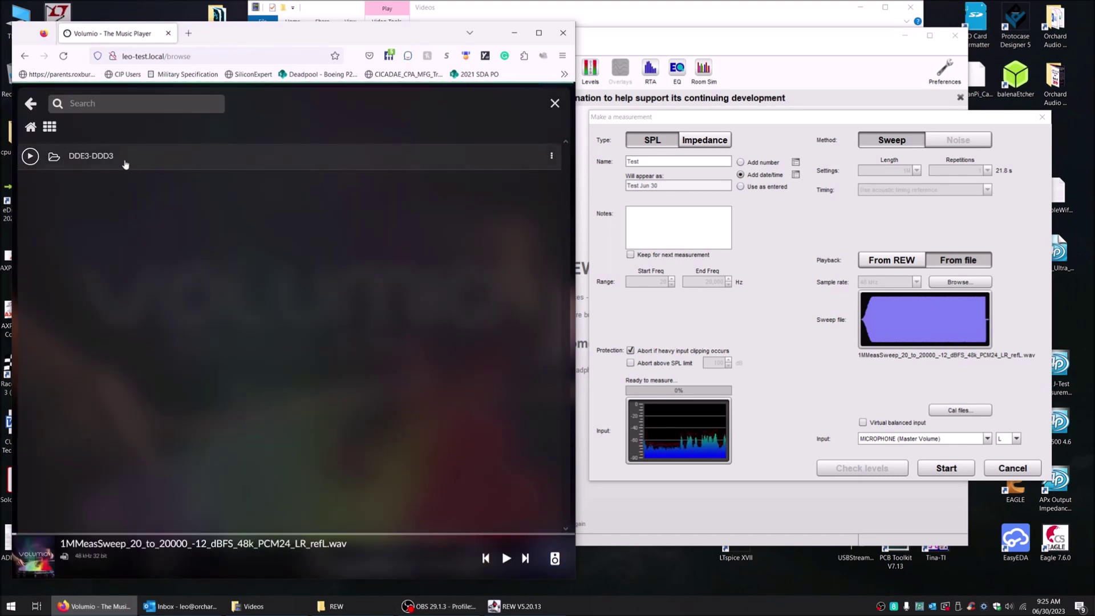
left_click(119, 165)
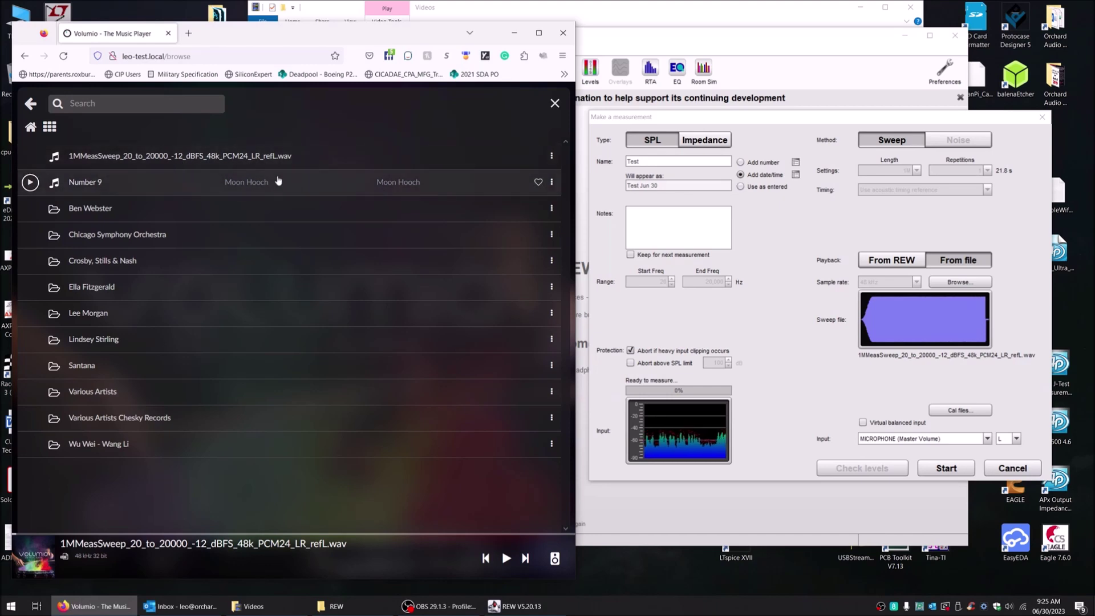
Step: Switch back to REW, bring the measurement dialog over its main window and start the measurement
left_click(724, 124)
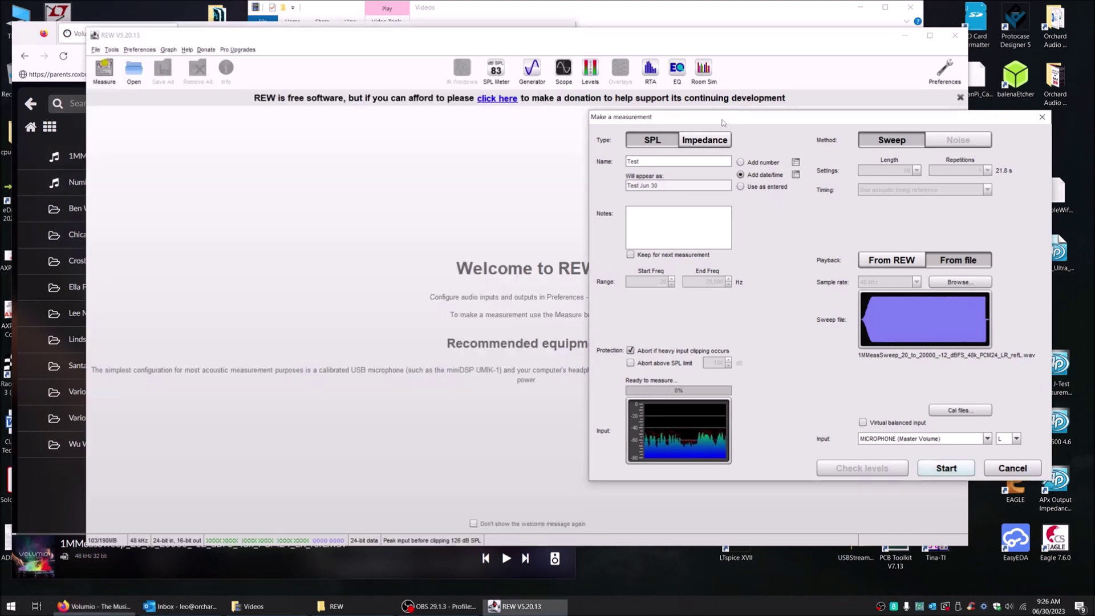
left_click_drag(746, 127, 463, 131)
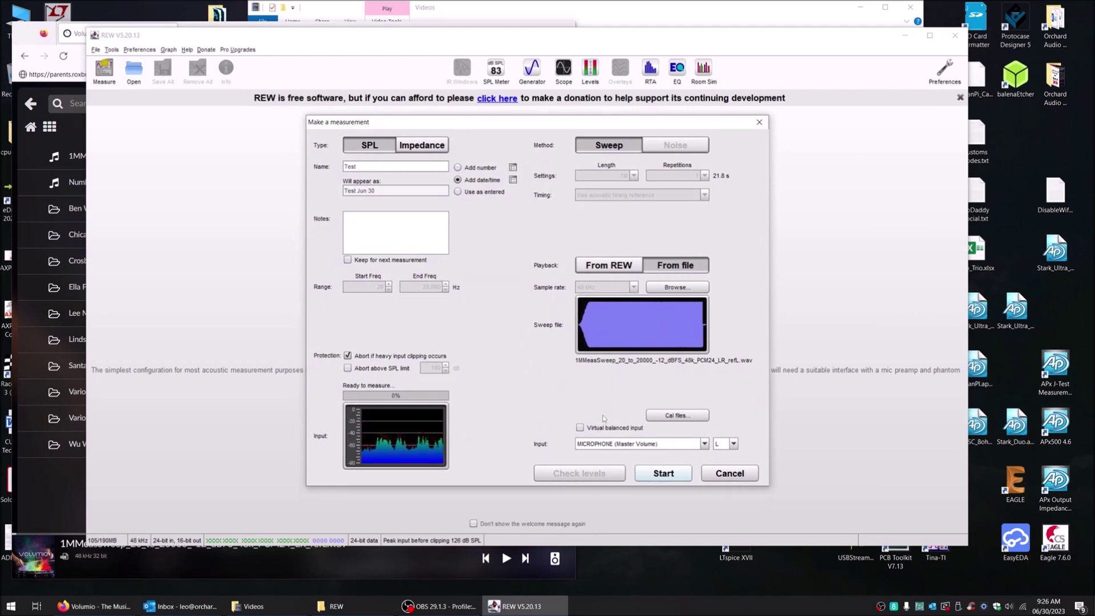
left_click(669, 475)
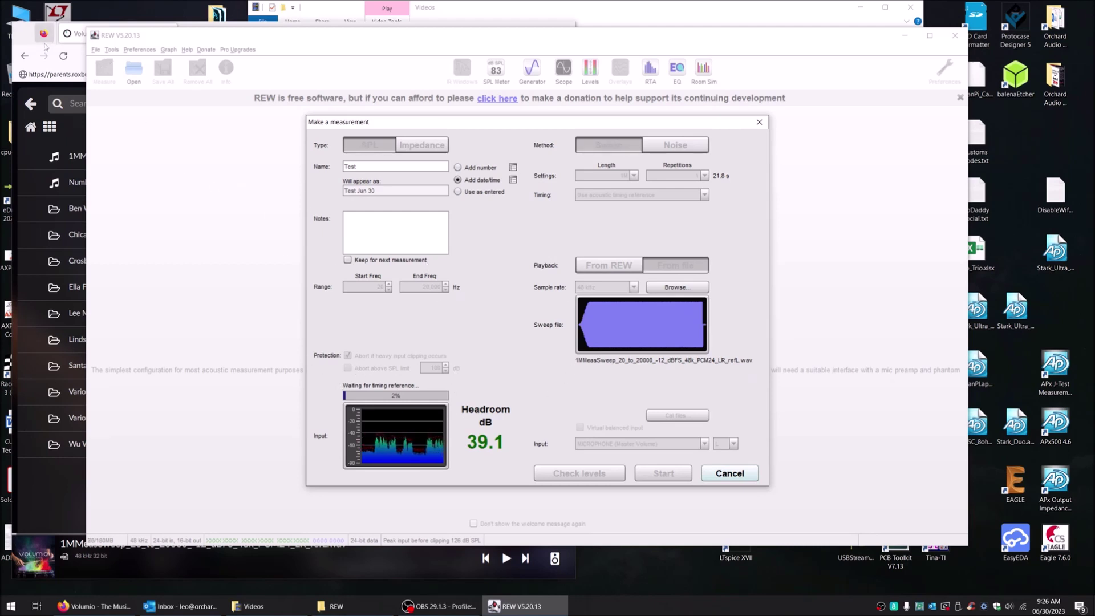
Step: Clear the dialog off the Volumio window, play 1MMeasSweep_20_to_20000_-12_dBFS_48k_PCM24_LR_refL.wav there, and return to REW for the measurement graph
left_click(25, 35)
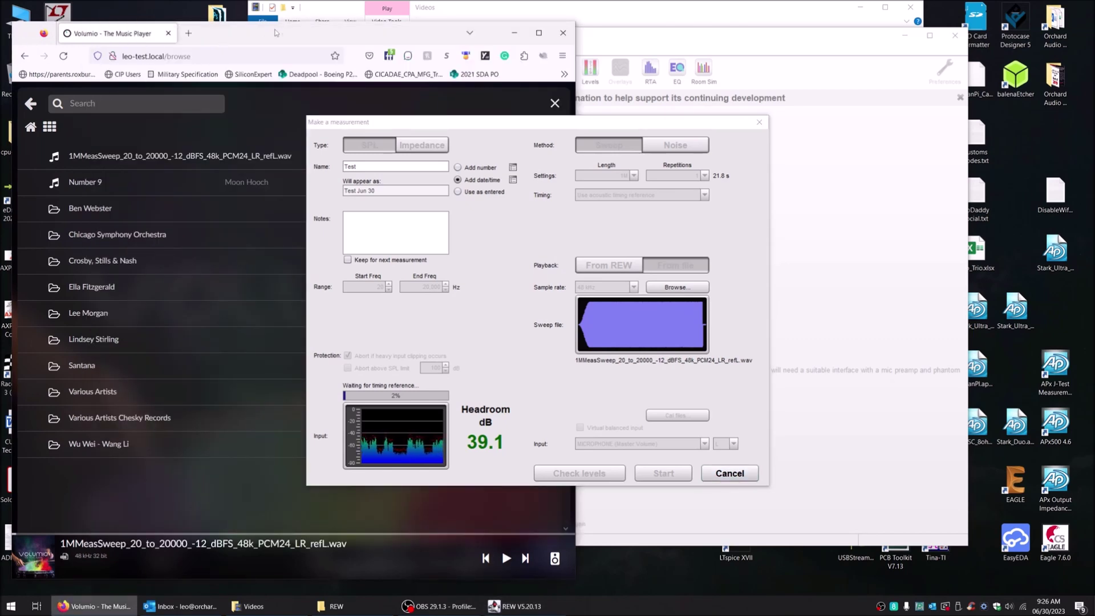
left_click_drag(516, 124, 835, 128)
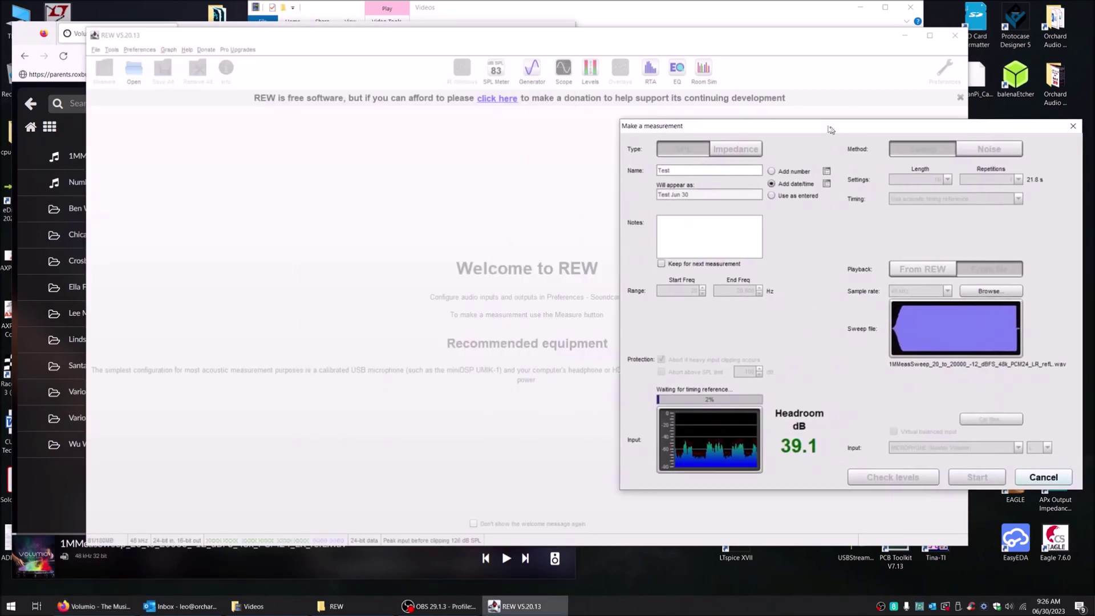
left_click(354, 25)
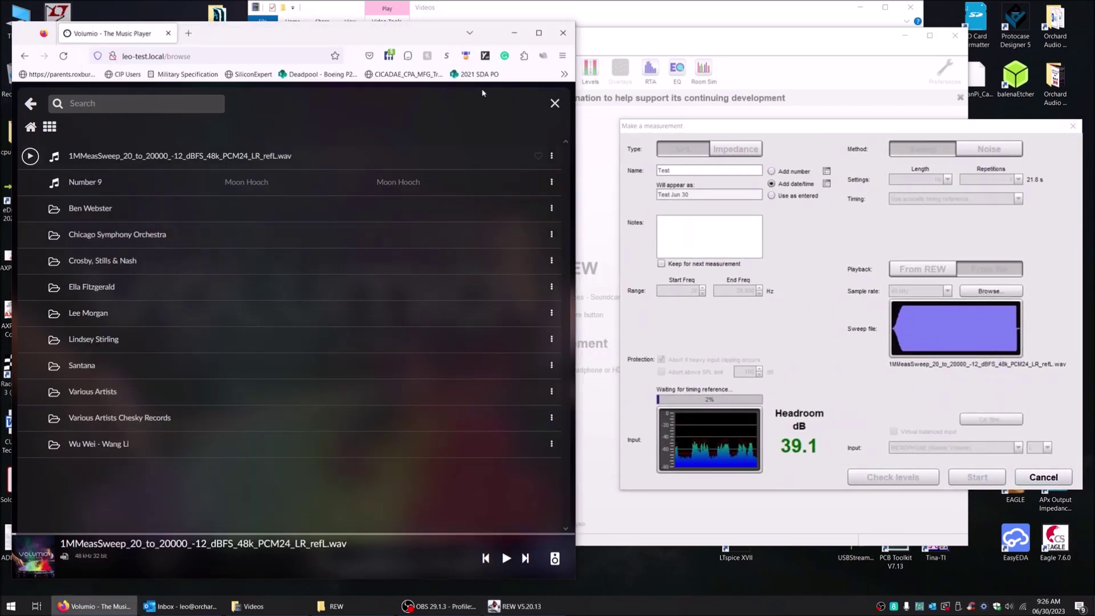
left_click(552, 158)
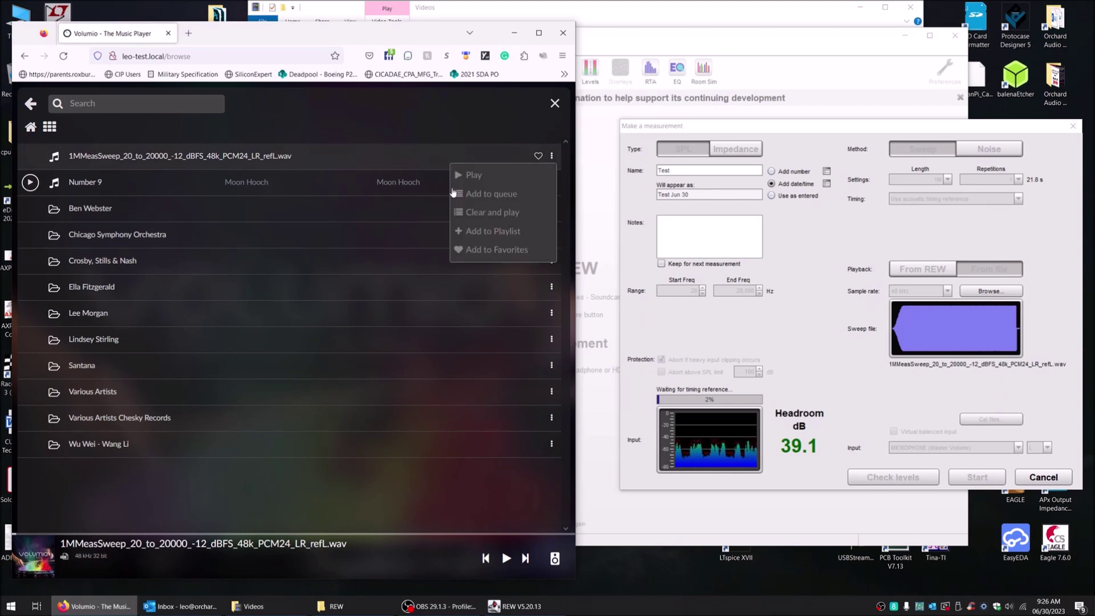
left_click(483, 179)
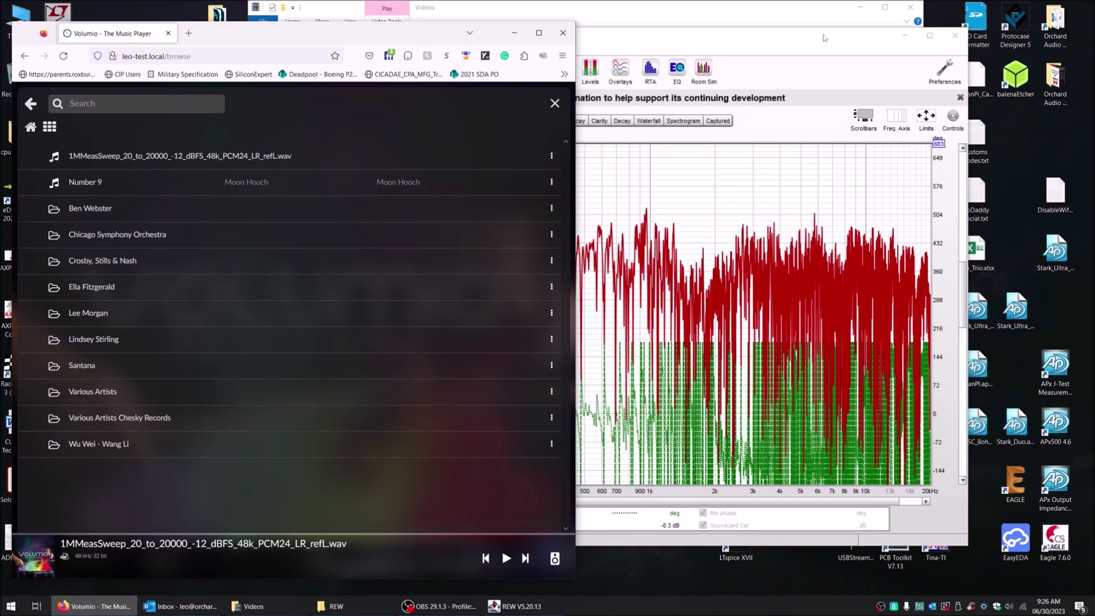
left_click(786, 48)
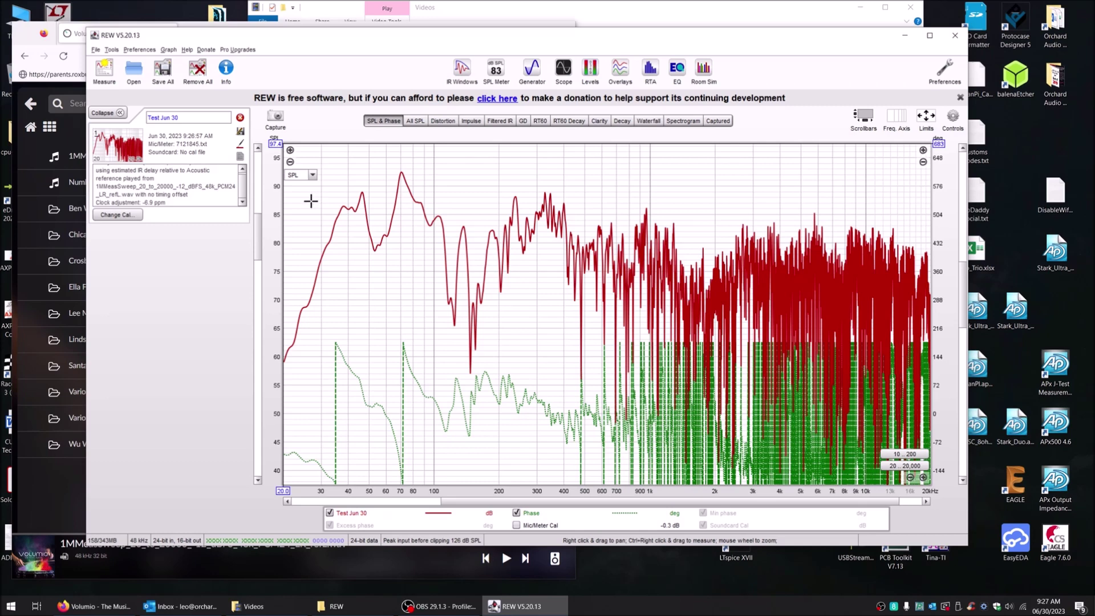
Step: Take a second room measurement, playing 1MMeasSweep_20_to_20000_-12_dBFS_48k_PCM24_LR_refL.wav in Volumio once capture has started, and return to REW
left_click(104, 69)
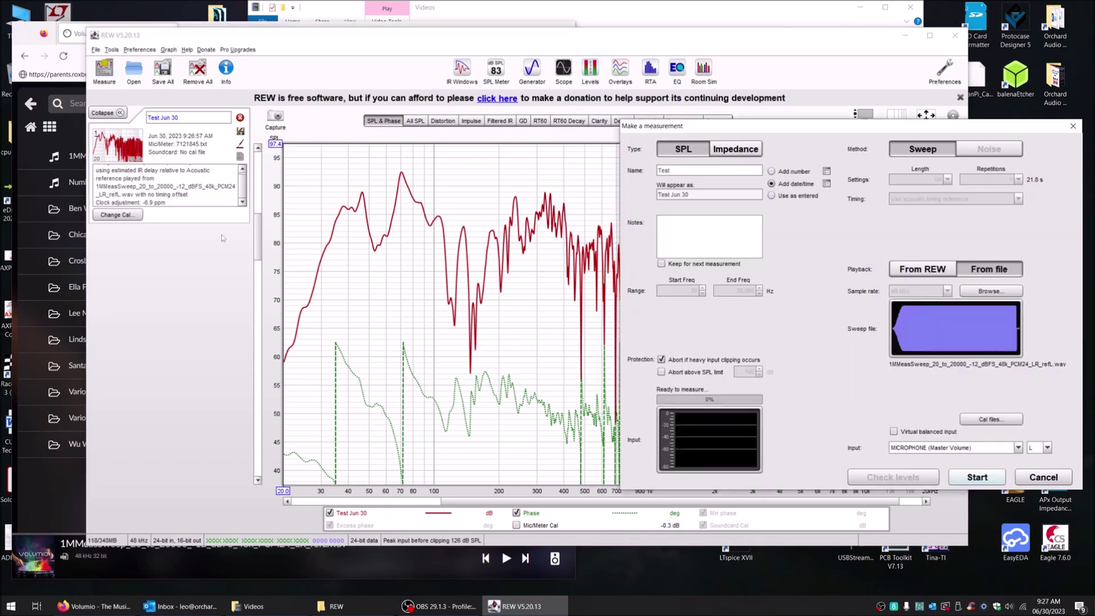
left_click(985, 482)
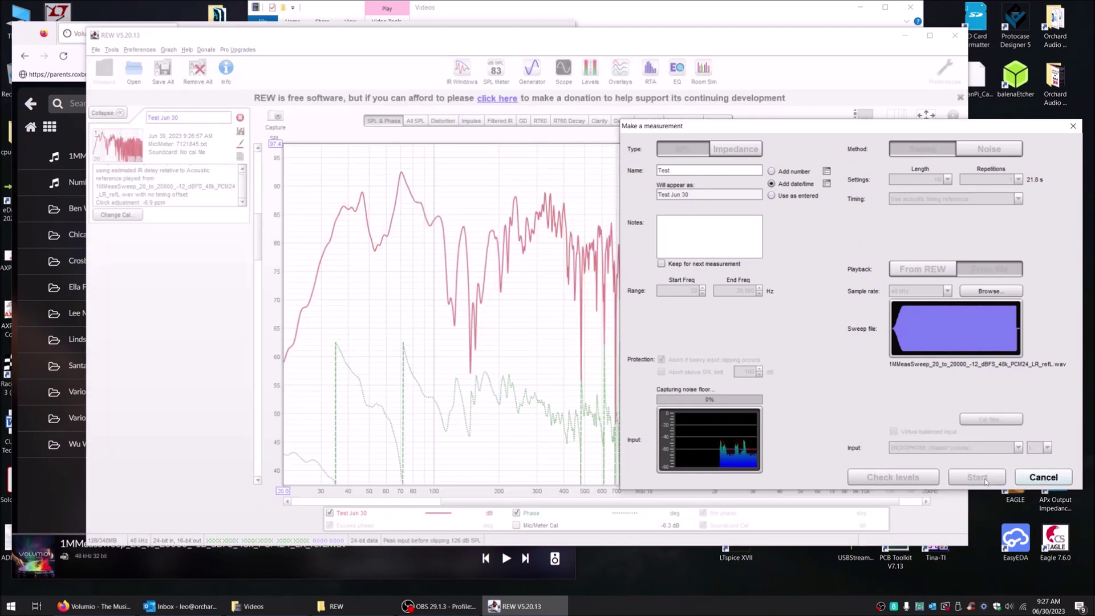
left_click(28, 39)
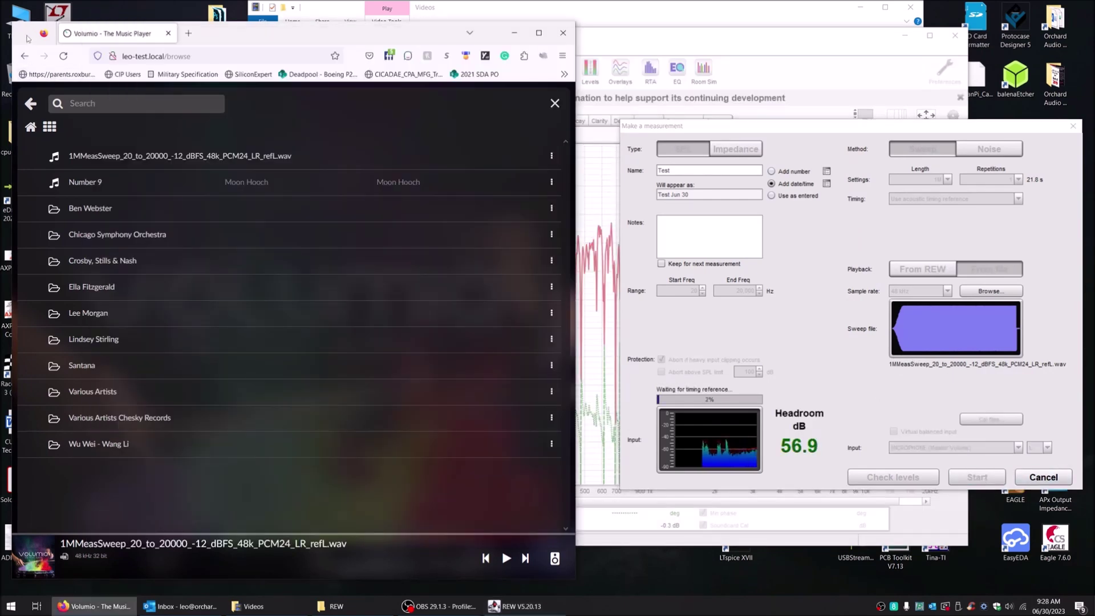
left_click(551, 156)
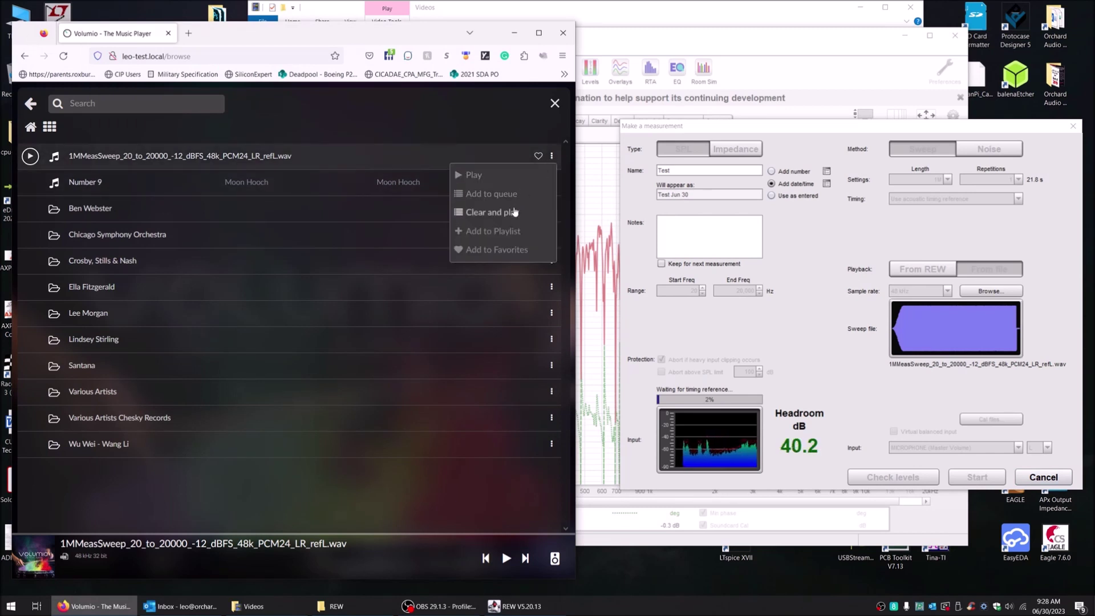
left_click(491, 175)
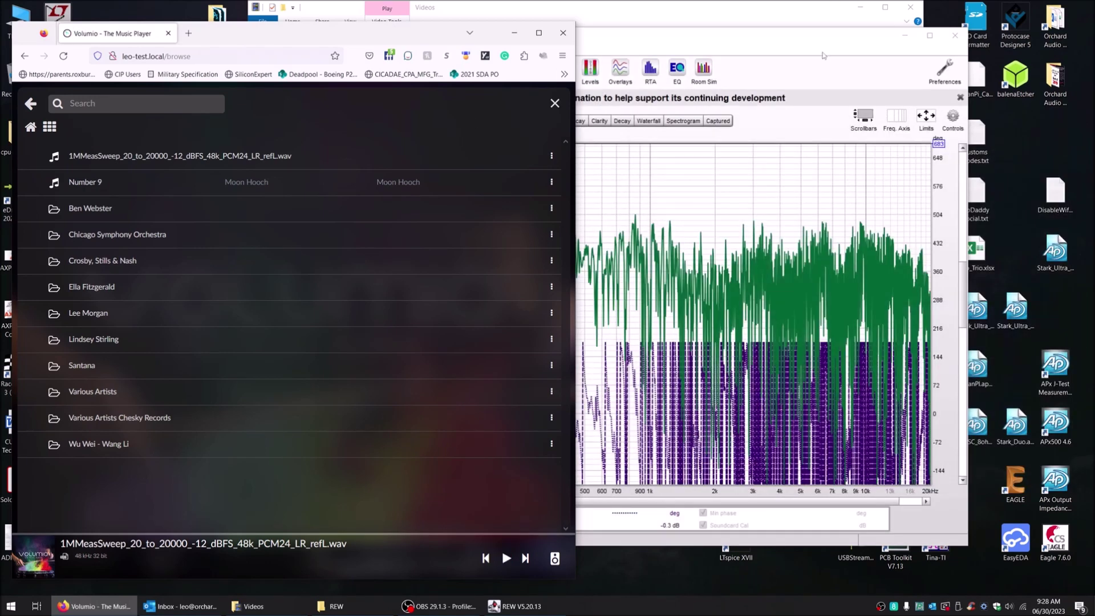
left_click(786, 42)
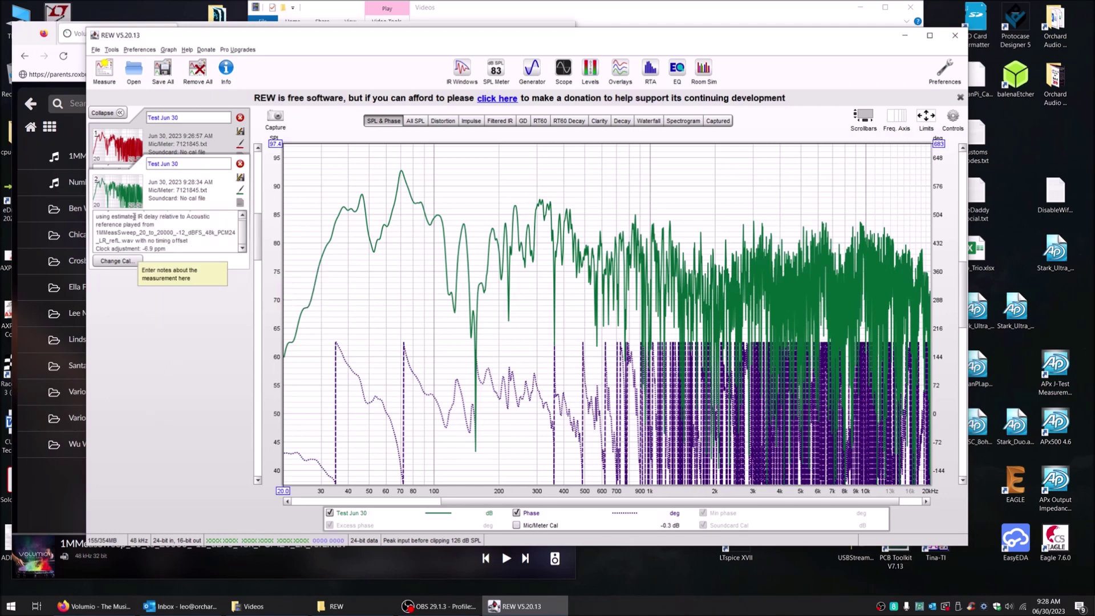
Step: Take a third measurement using the same sweep file played from Volumio, then bring REW back to the front and reposition its window
left_click(104, 70)
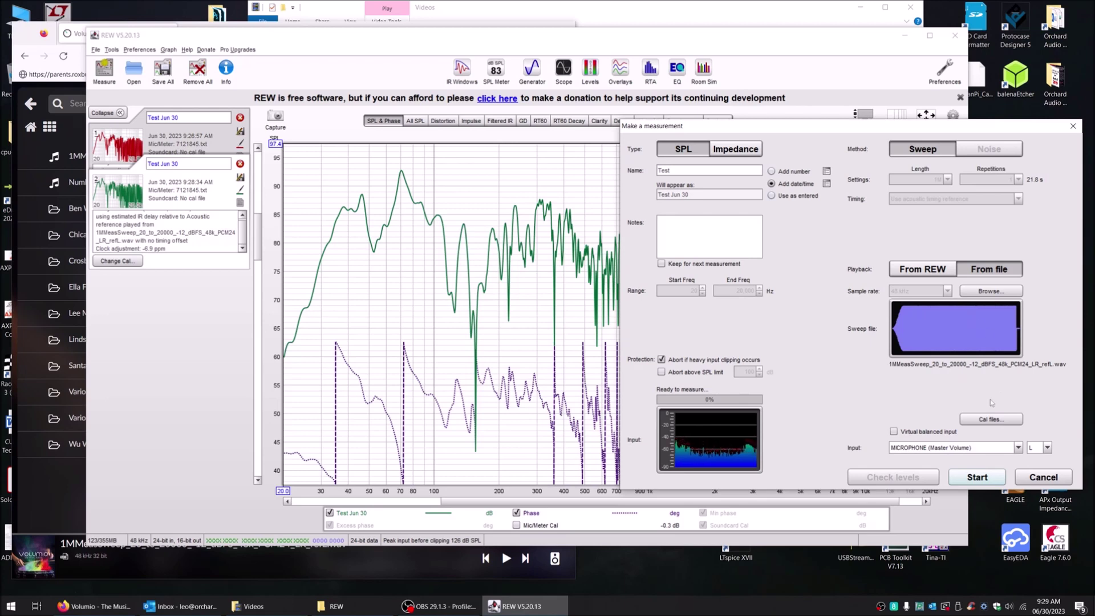
left_click(977, 478)
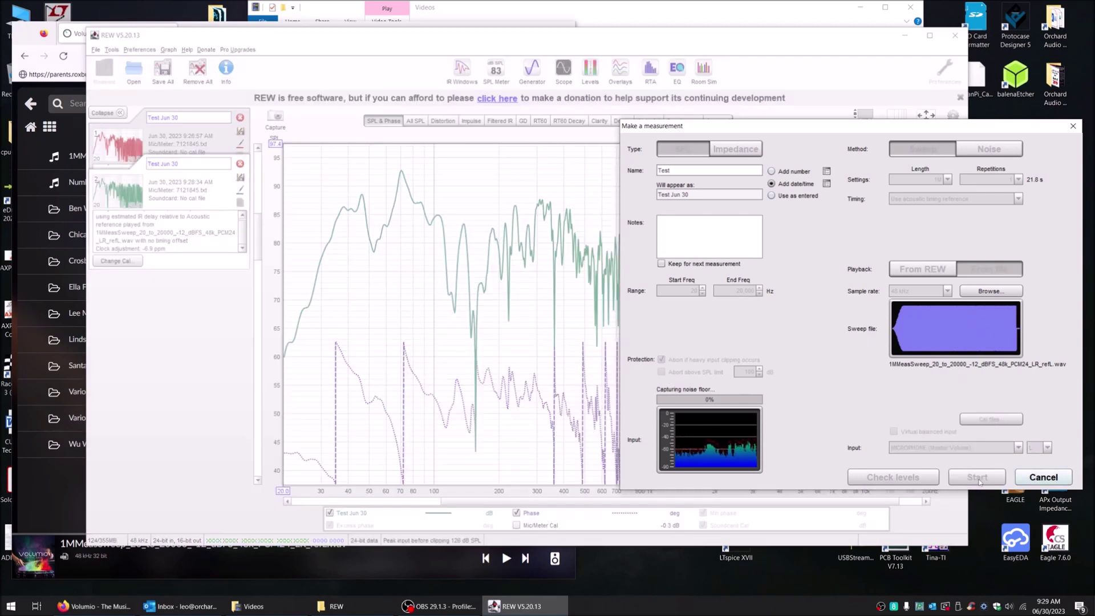
left_click(33, 43)
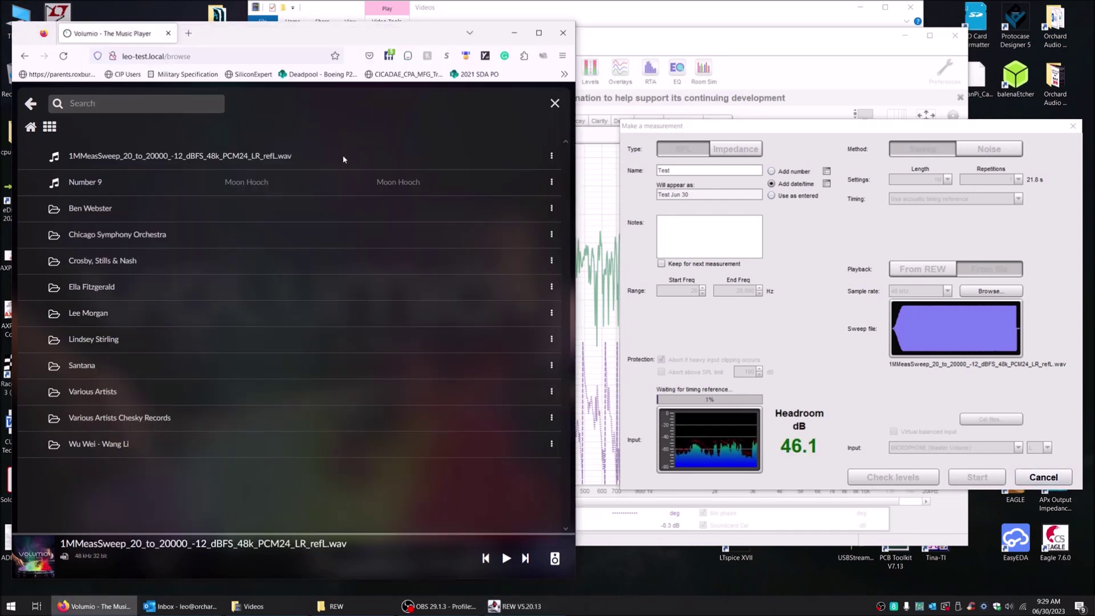
left_click(552, 155)
left_click(510, 181)
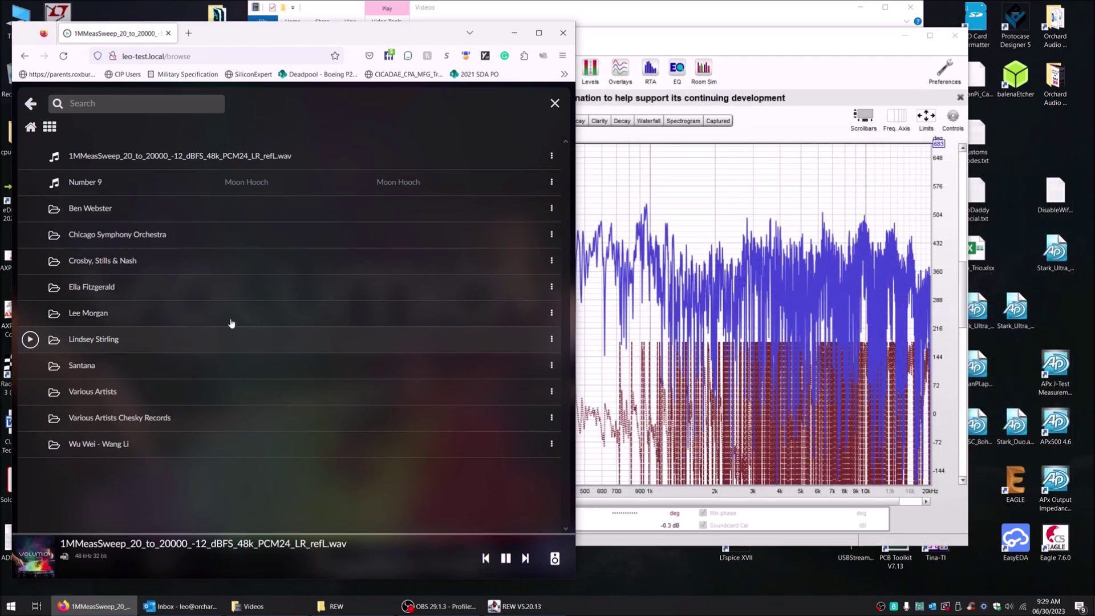
left_click(643, 44)
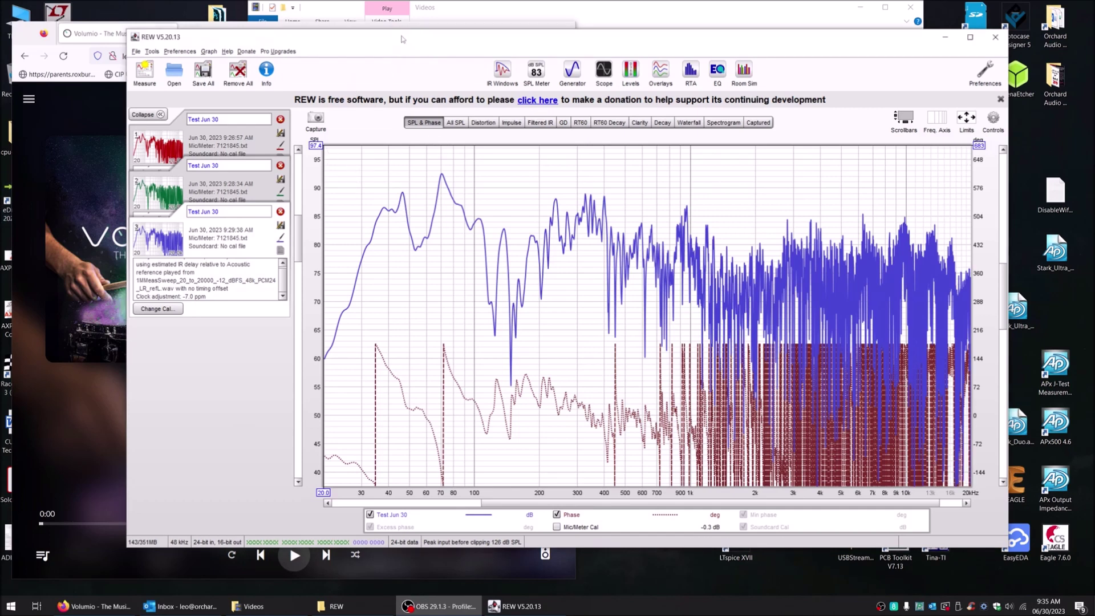
left_click_drag(415, 40, 397, 37)
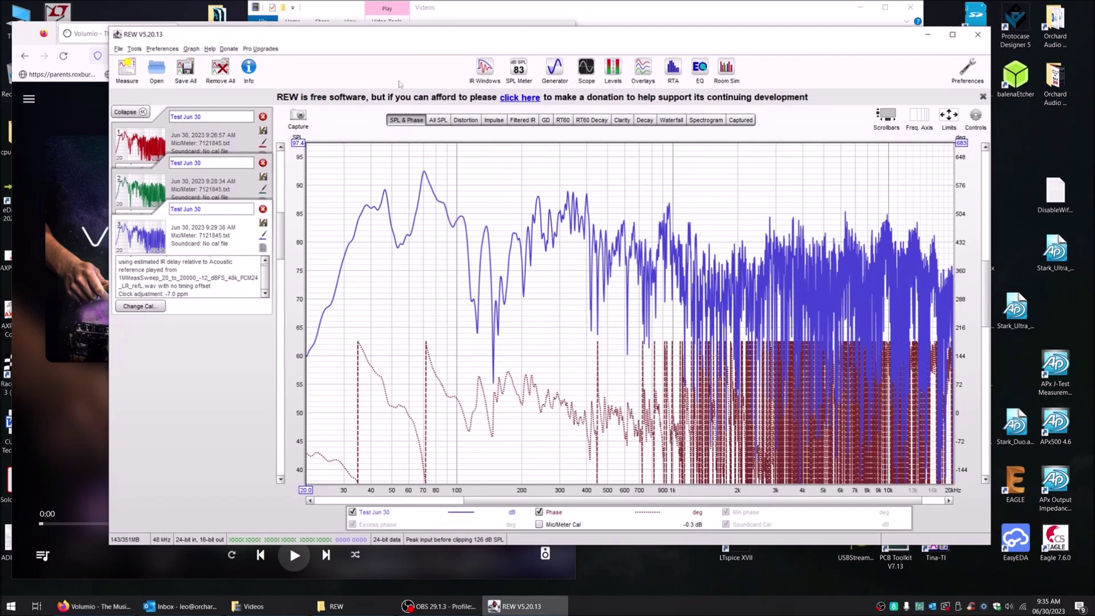
Step: Overlay the SPL traces of all three Test Jun 30 measurements and create a dB average of them
left_click(439, 120)
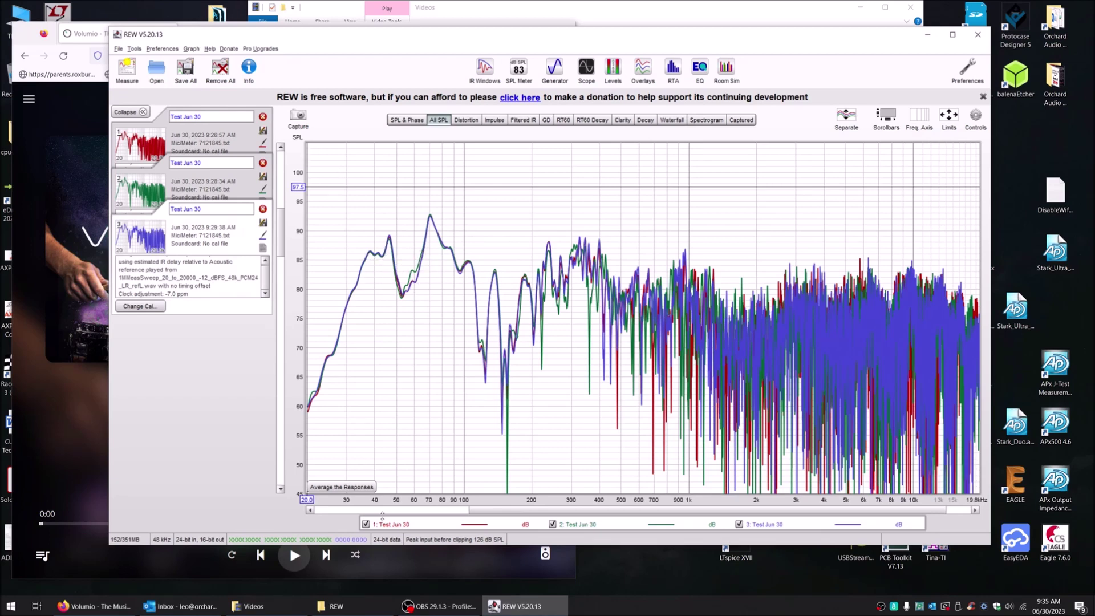
mouse_move(365, 526)
mouse_move(741, 534)
left_click(977, 118)
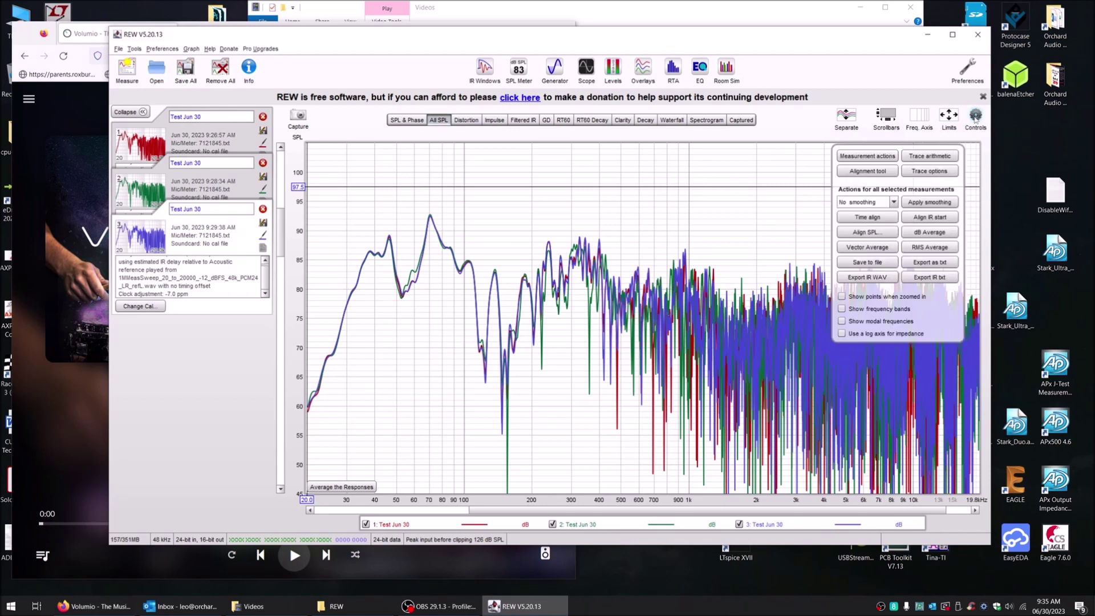
left_click(879, 221)
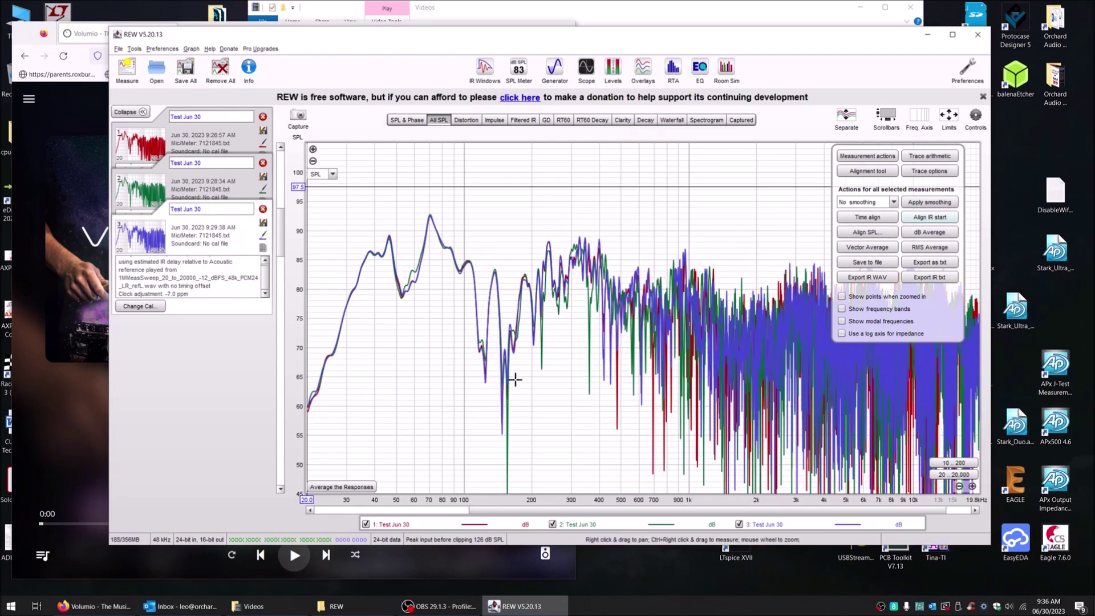
left_click(929, 232)
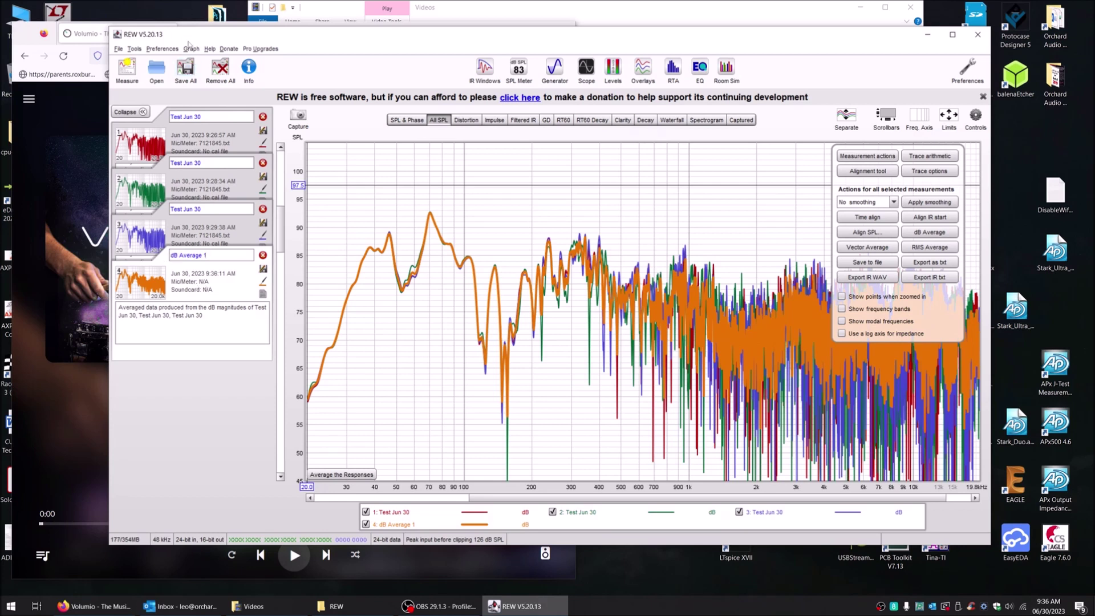
Step: Apply 1/6 smoothing to the dB average and hide the three individual Test Jun 30 traces
left_click(188, 50)
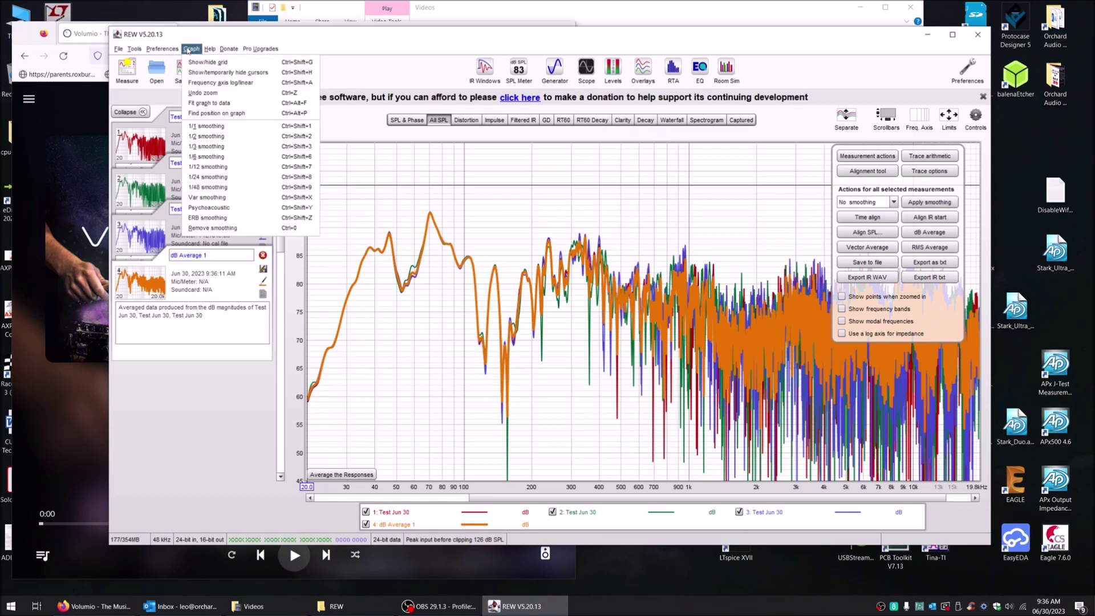
left_click(215, 159)
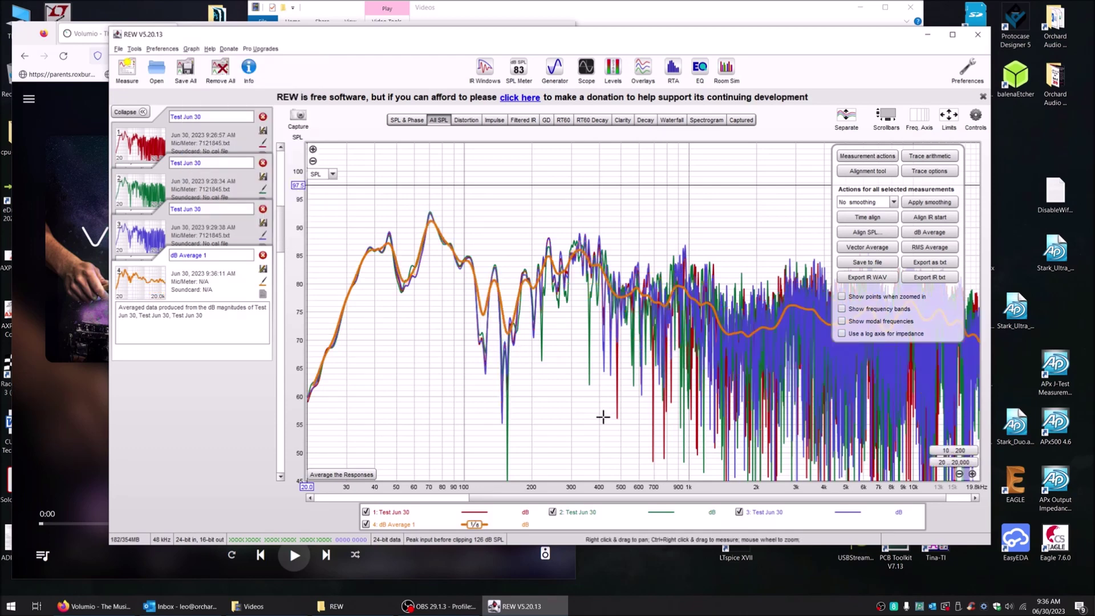
left_click(366, 511)
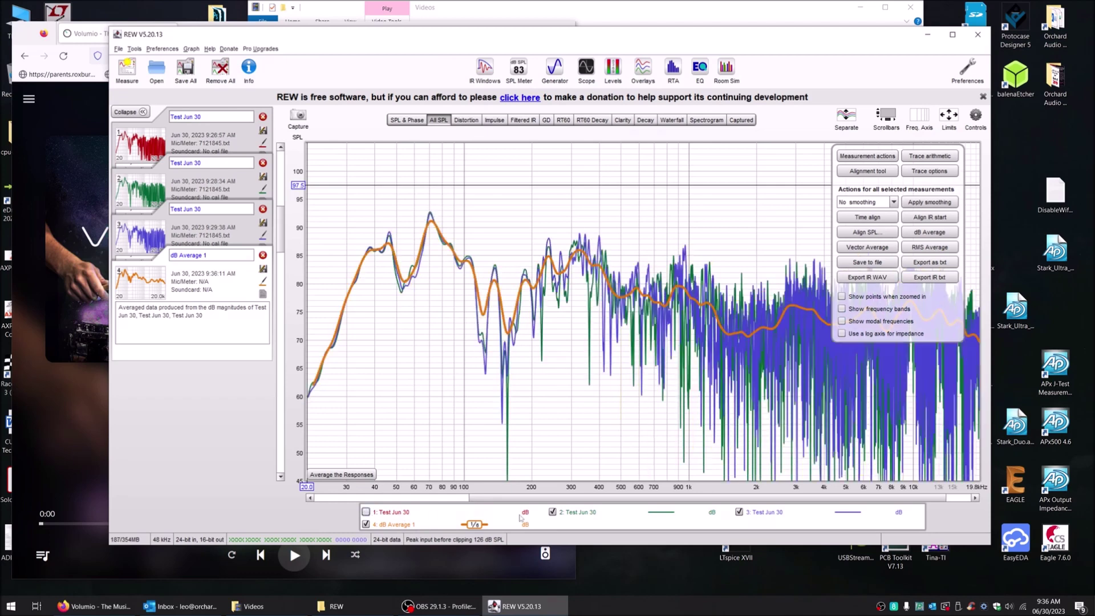
left_click(552, 511)
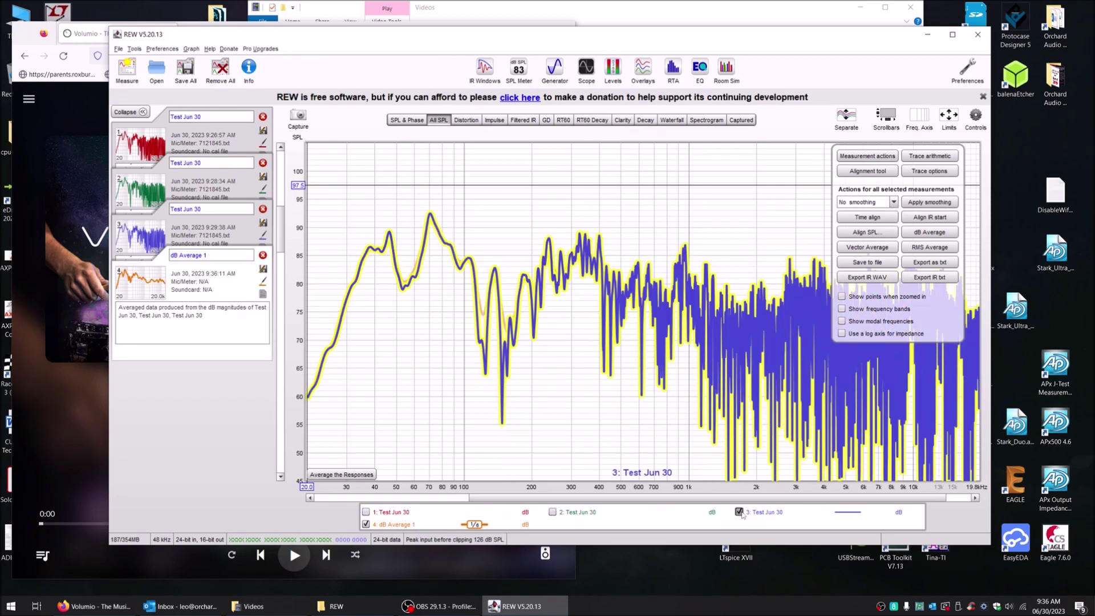
left_click(739, 512)
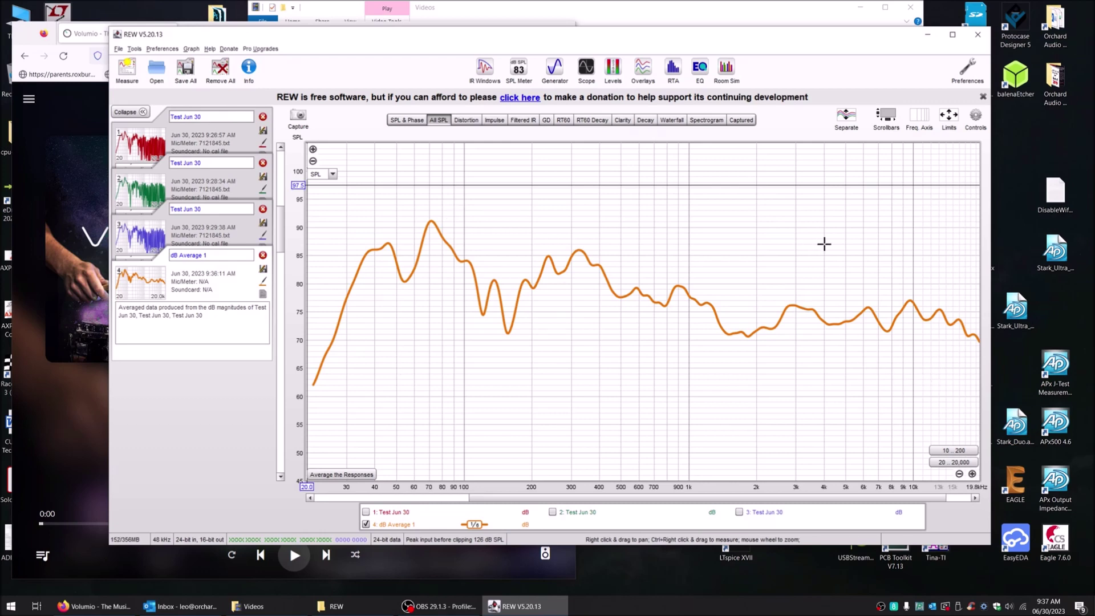
Step: Open the EQ window for the dB average, enlarge it, display the target trace against the response, and close the window
left_click_drag(658, 41, 689, 51)
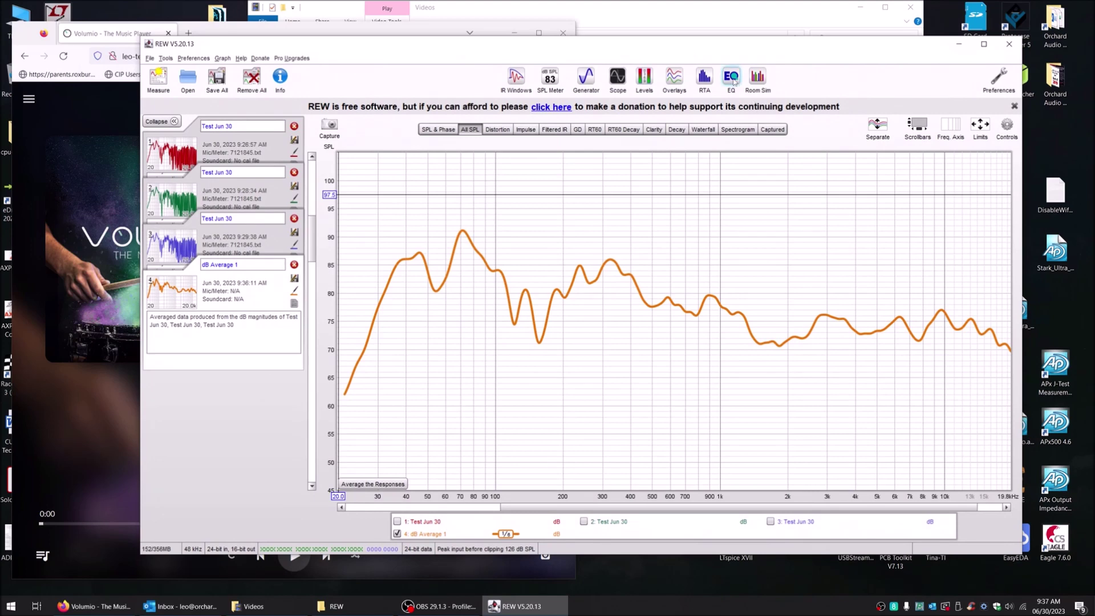
left_click(732, 76)
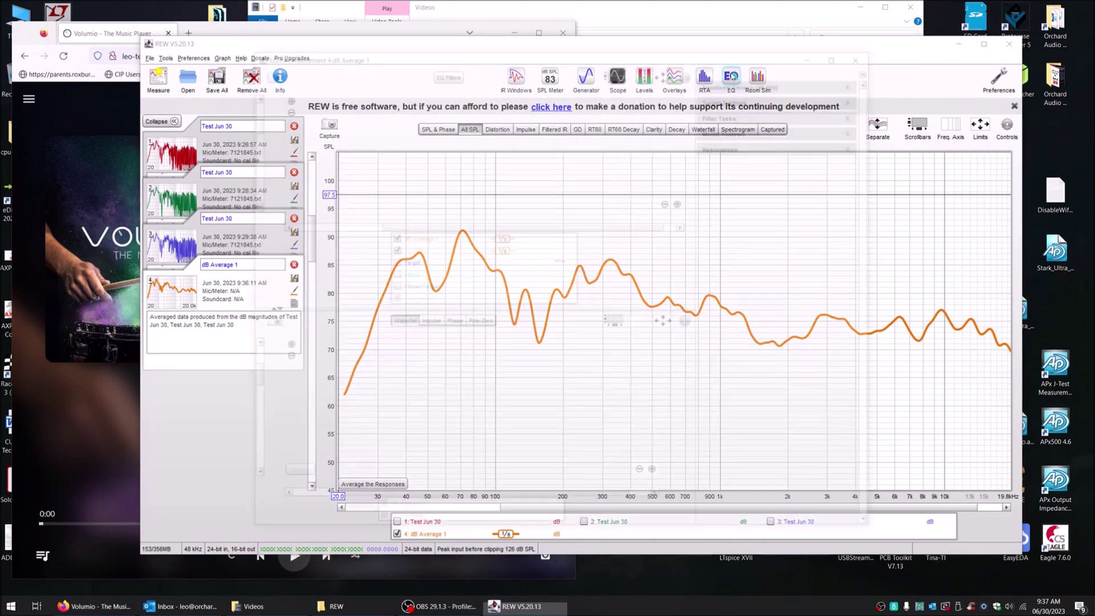
left_click_drag(589, 50, 553, 43)
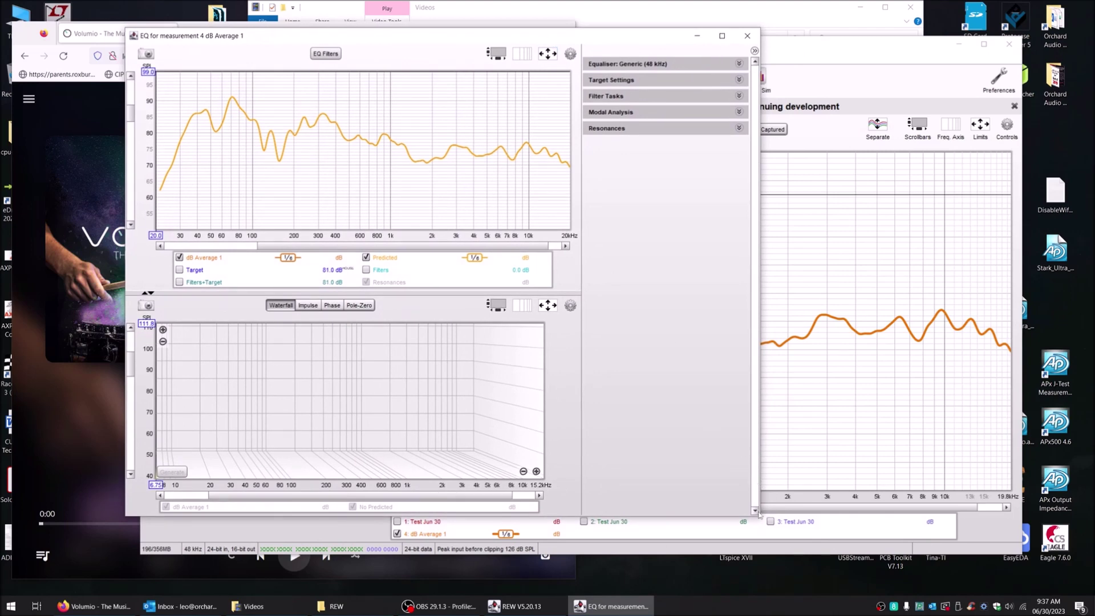
left_click_drag(759, 514, 900, 580)
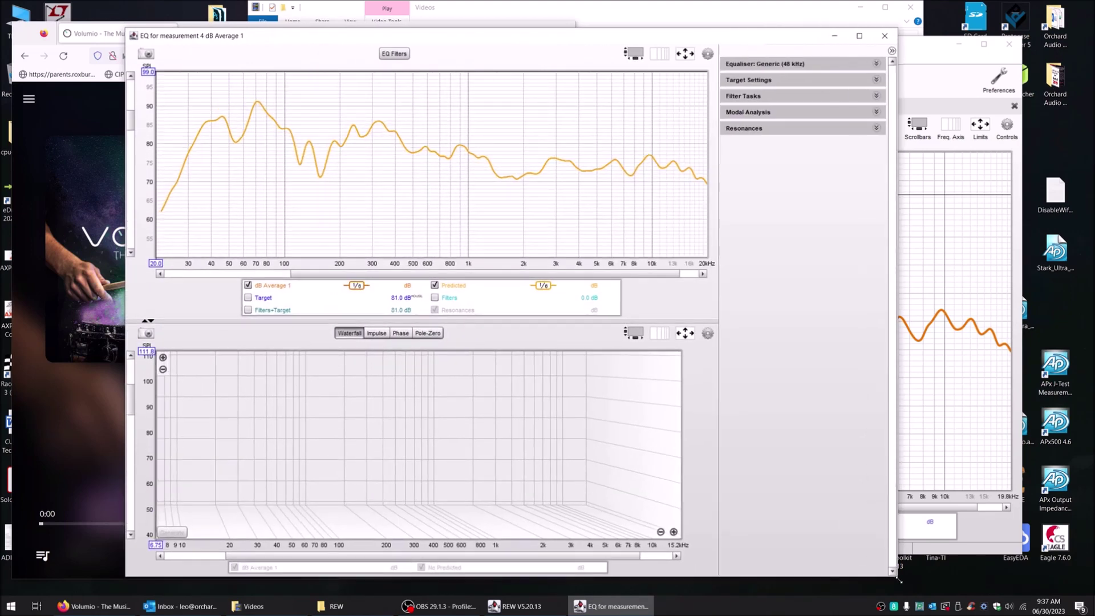
left_click_drag(488, 37, 499, 27)
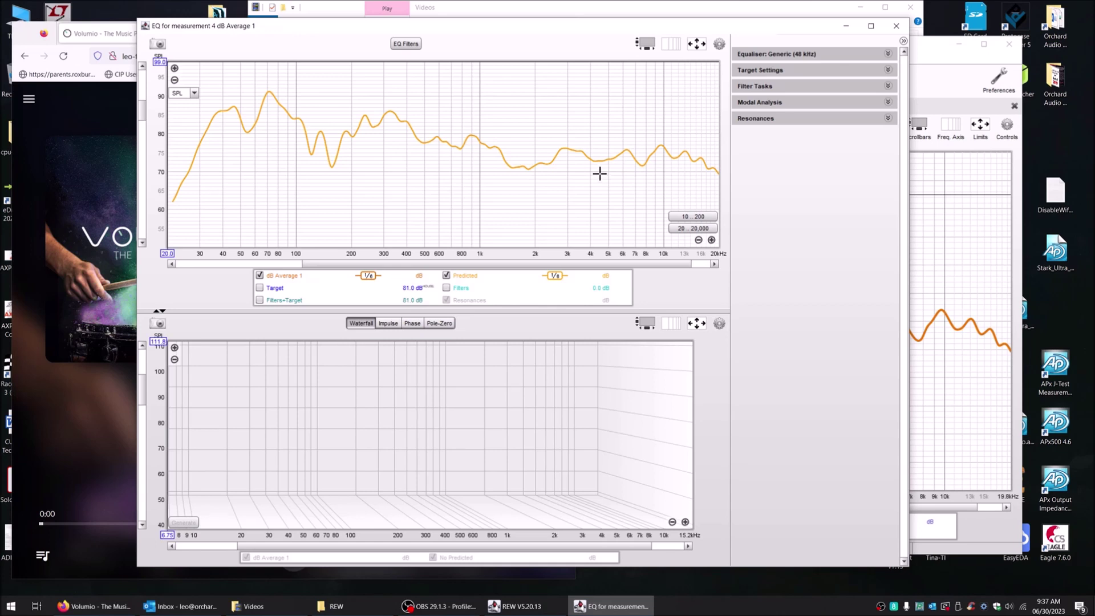
left_click(260, 288)
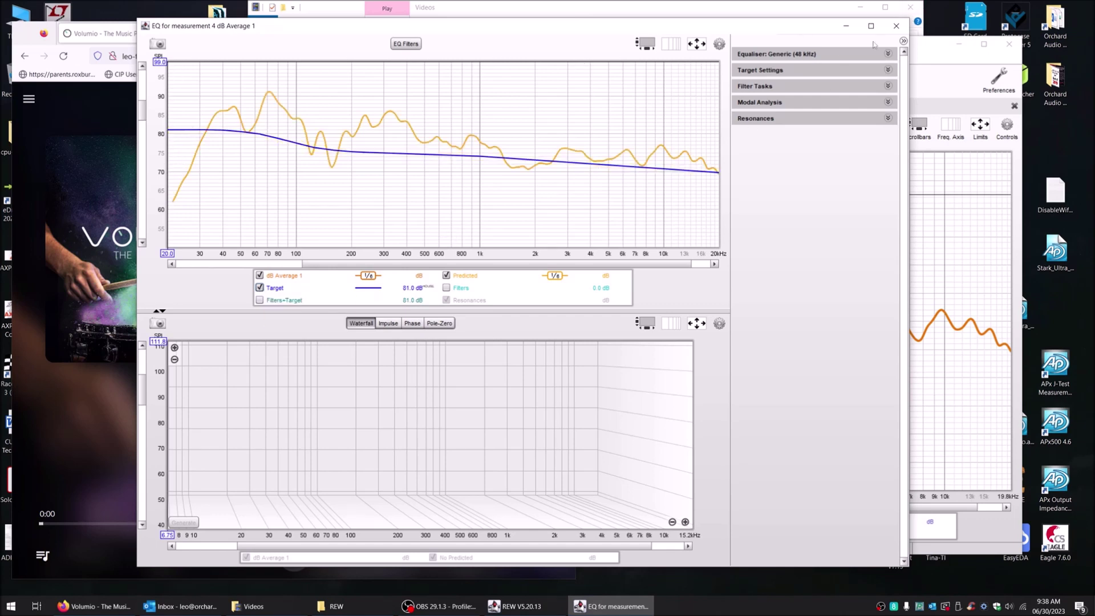
left_click(896, 26)
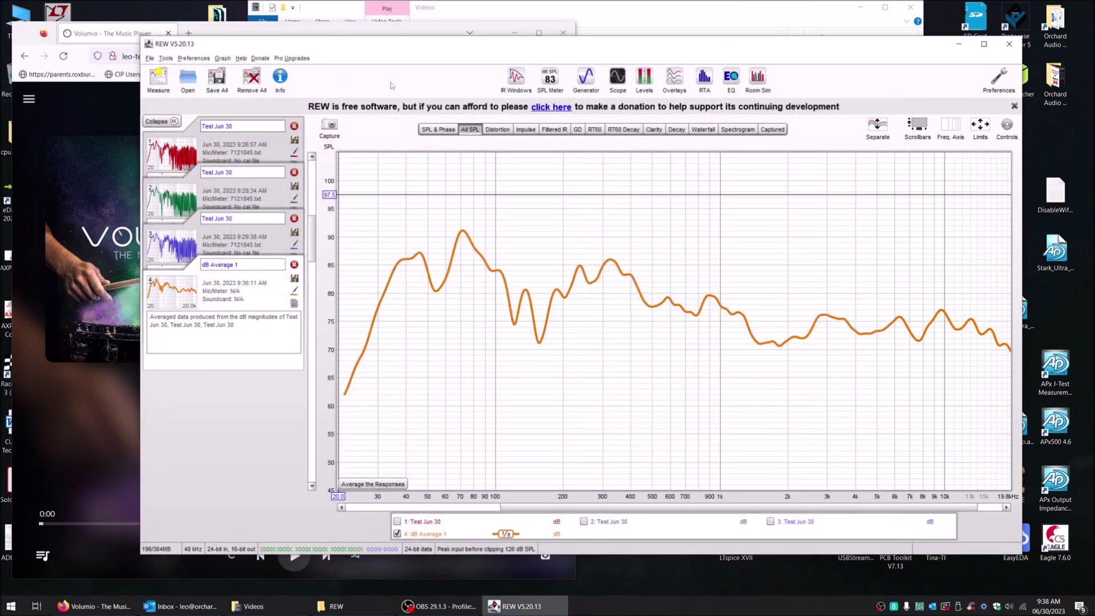
Step: Load Harmon_room_curve_2.txt from the REW folder as the house curve in the preferences
left_click(999, 79)
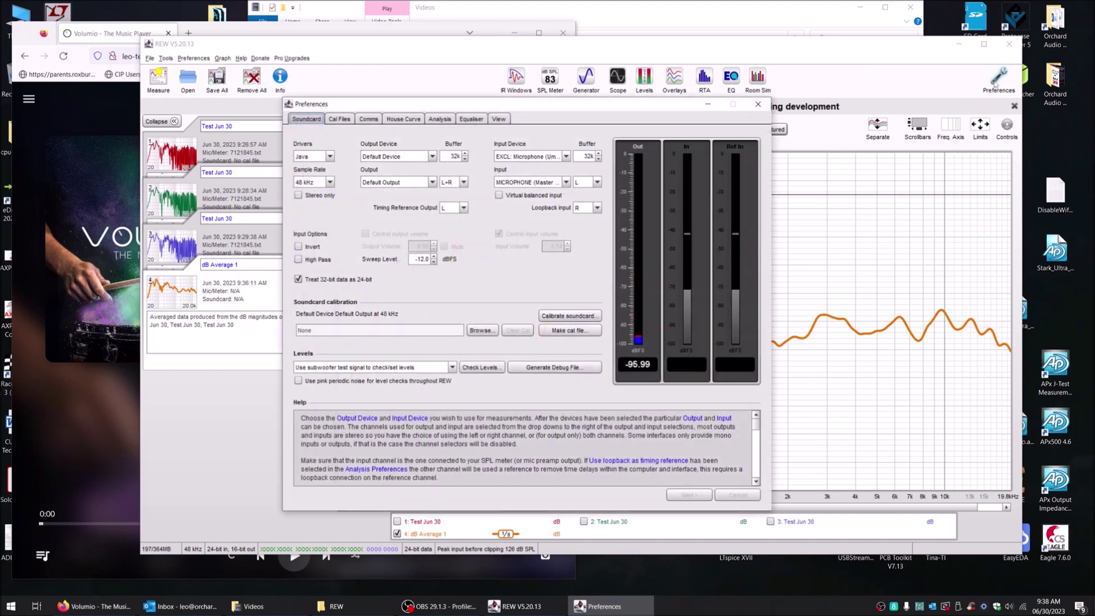
left_click(404, 120)
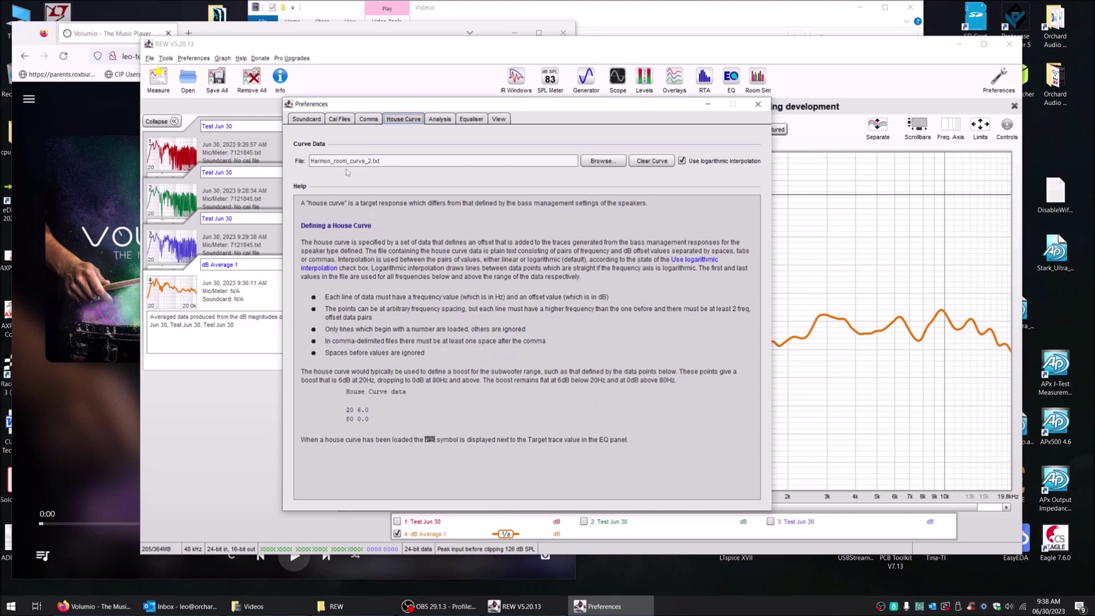
left_click(599, 161)
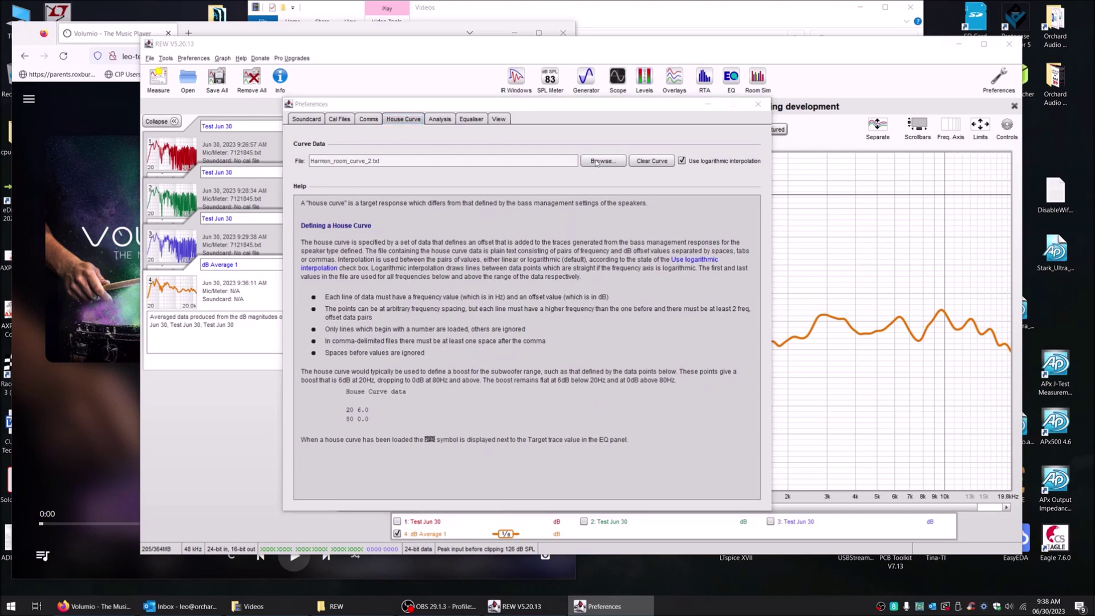
left_click(368, 258)
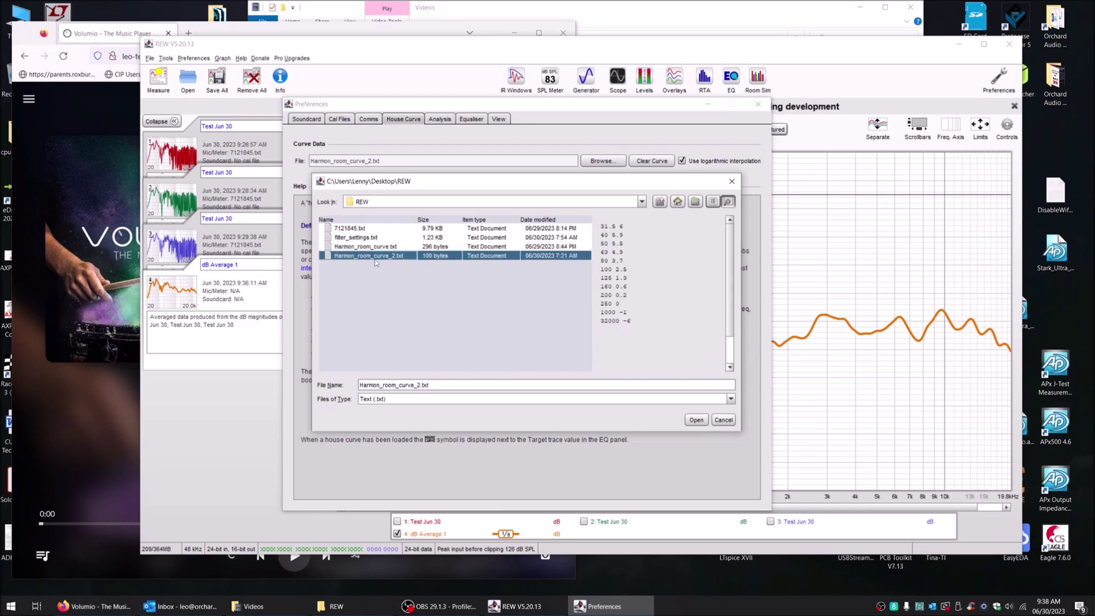
double_click(375, 261)
left_click(604, 162)
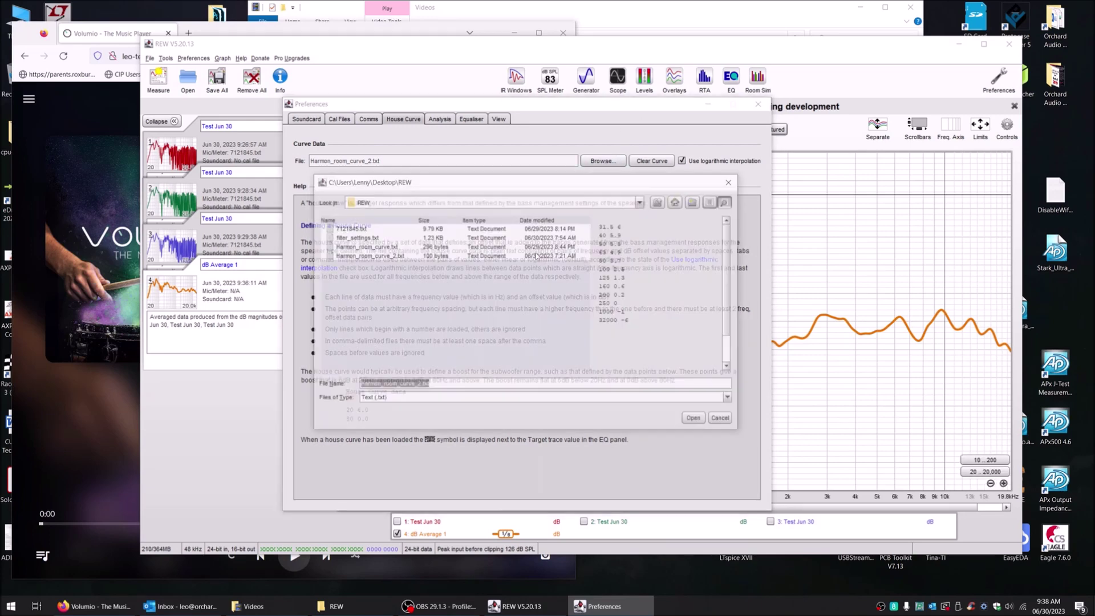
left_click(369, 257)
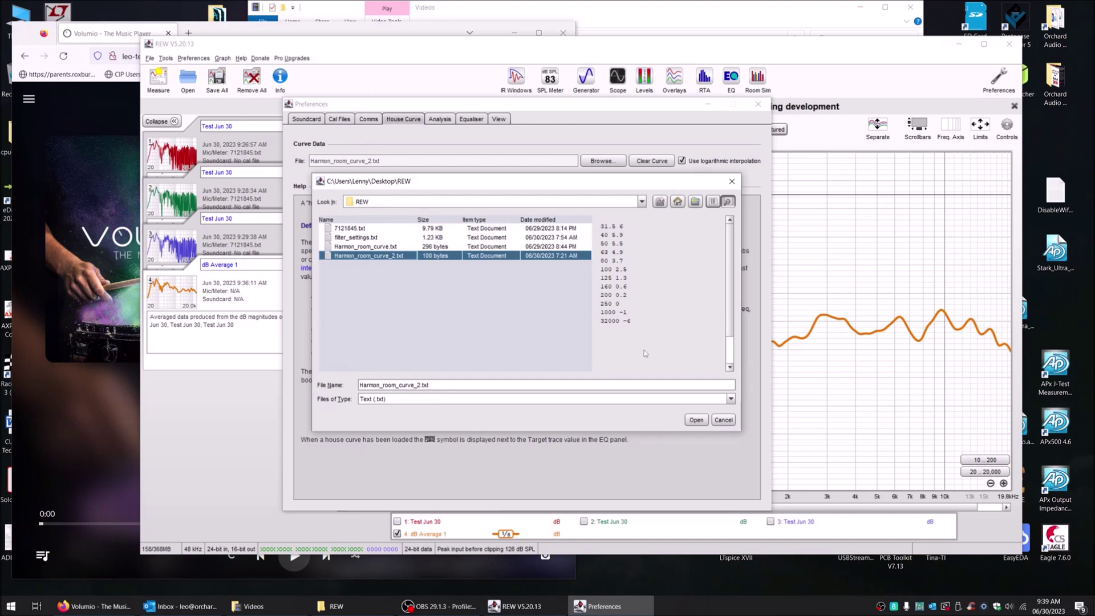
left_click(696, 422)
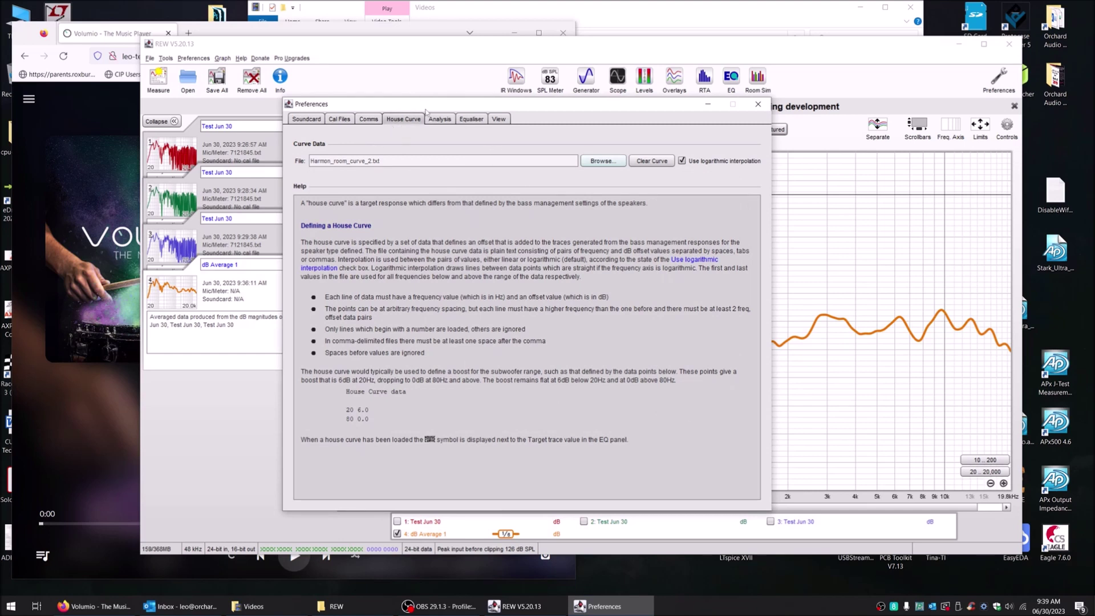
Step: Close the preferences, then reopen the EQ window for the dB average and check the equaliser selection, keeping Generic
left_click_drag(429, 111, 480, 87)
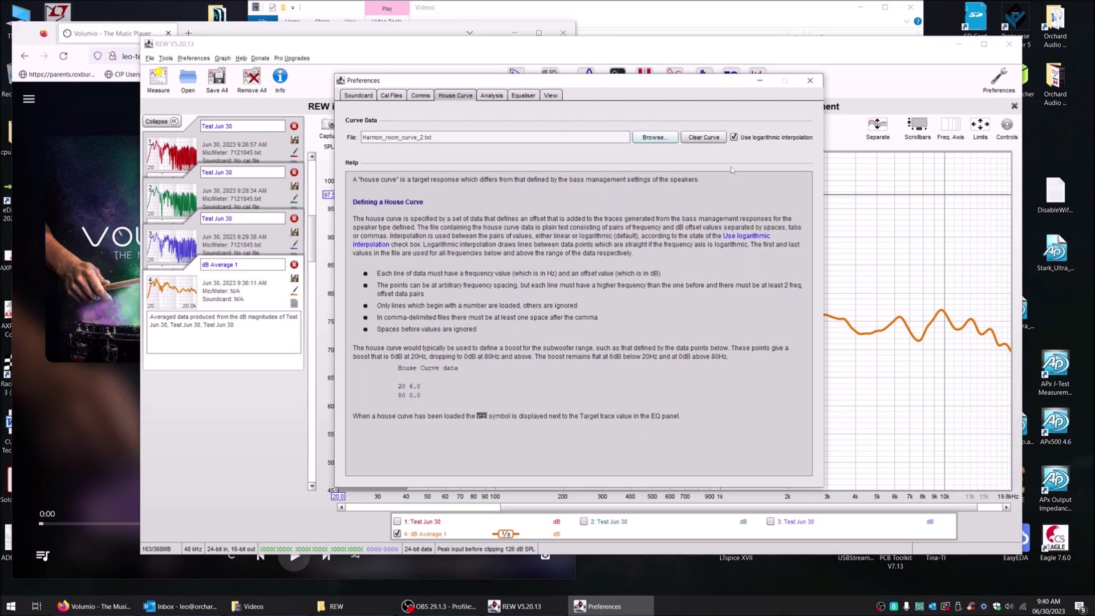
left_click(811, 81)
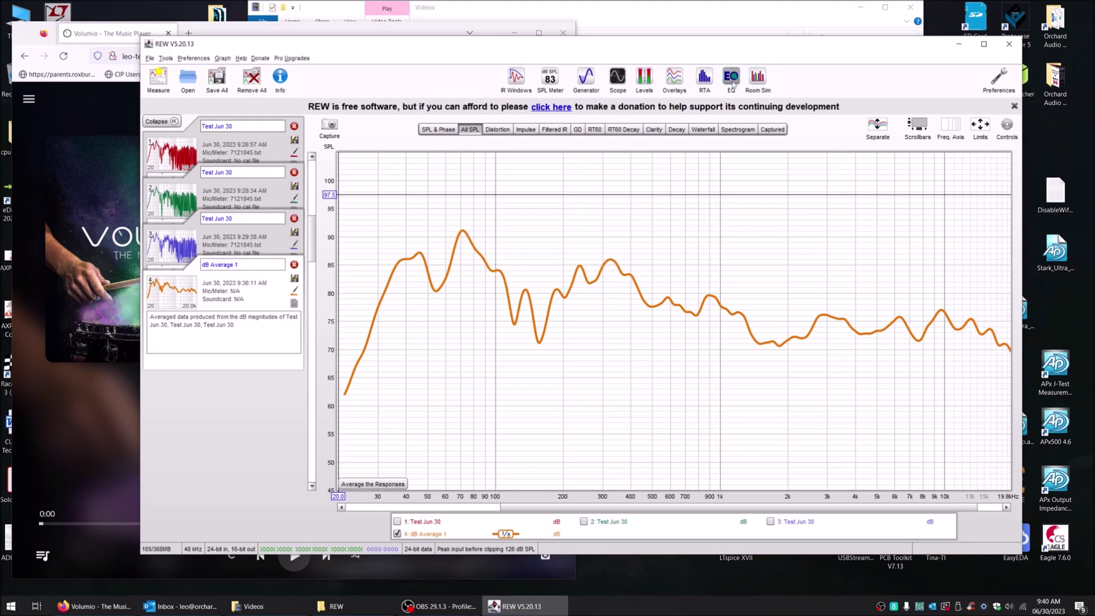
left_click(732, 79)
left_click_drag(447, 27, 473, 29)
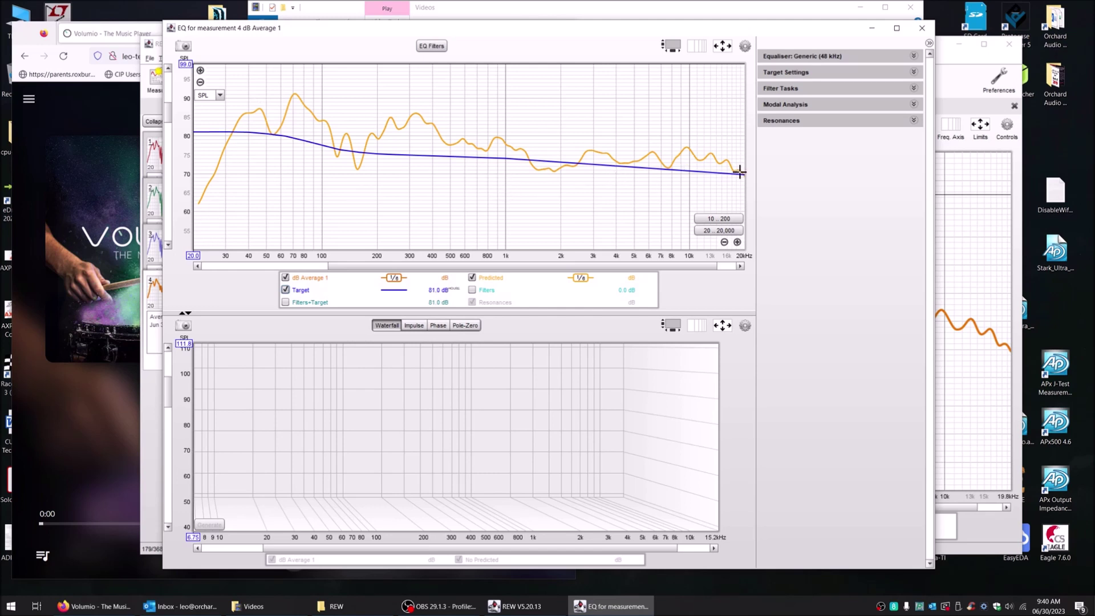
left_click(853, 57)
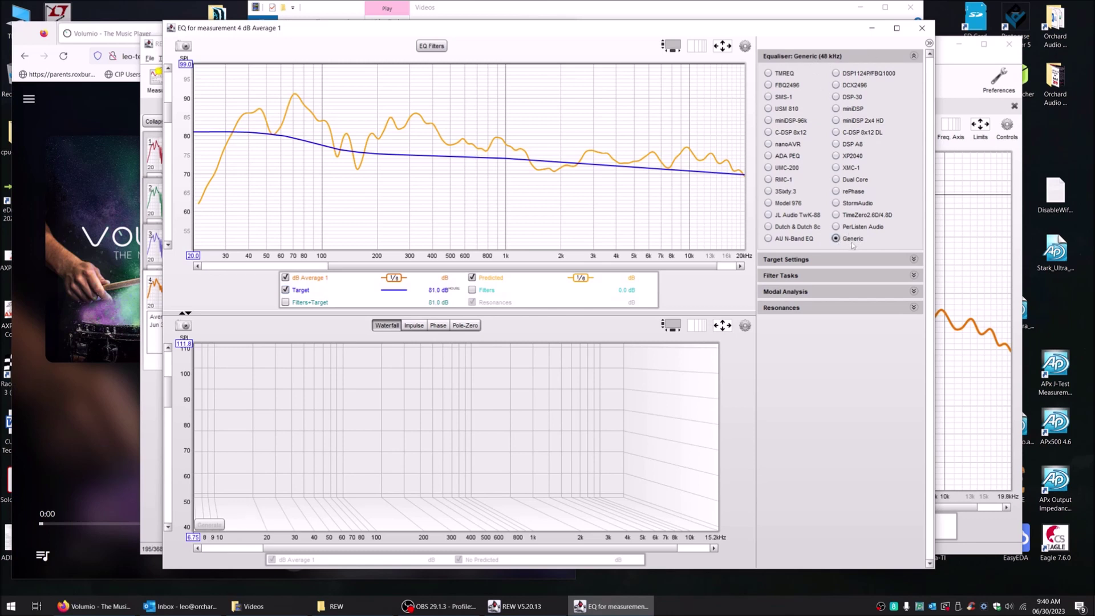
left_click(911, 57)
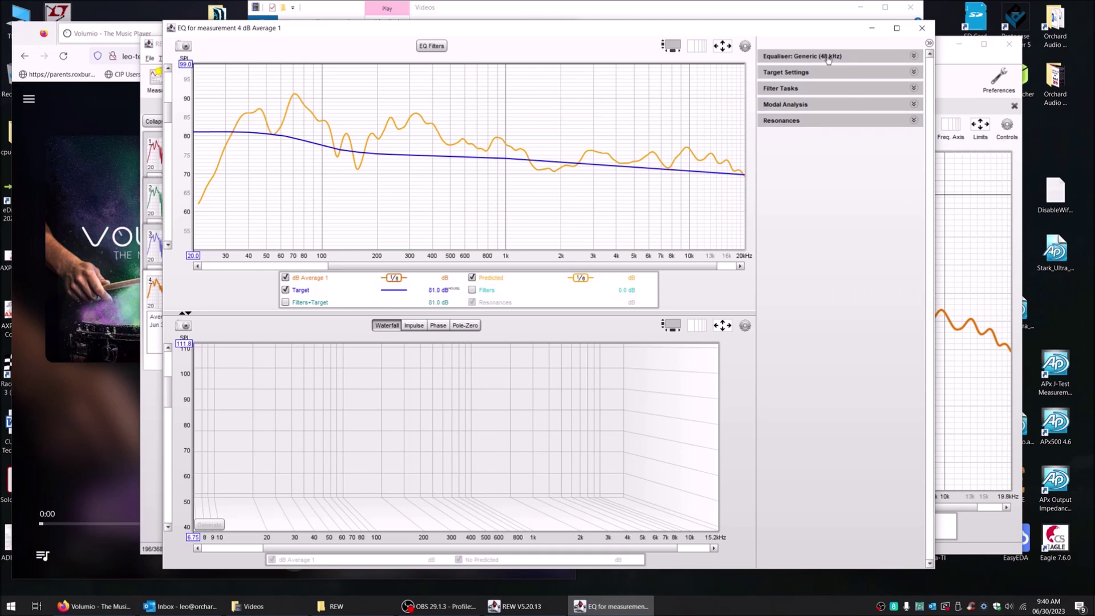
Step: Set the EQ target type to bass limited speaker with a 24 dB/octave bass management slope
left_click(804, 75)
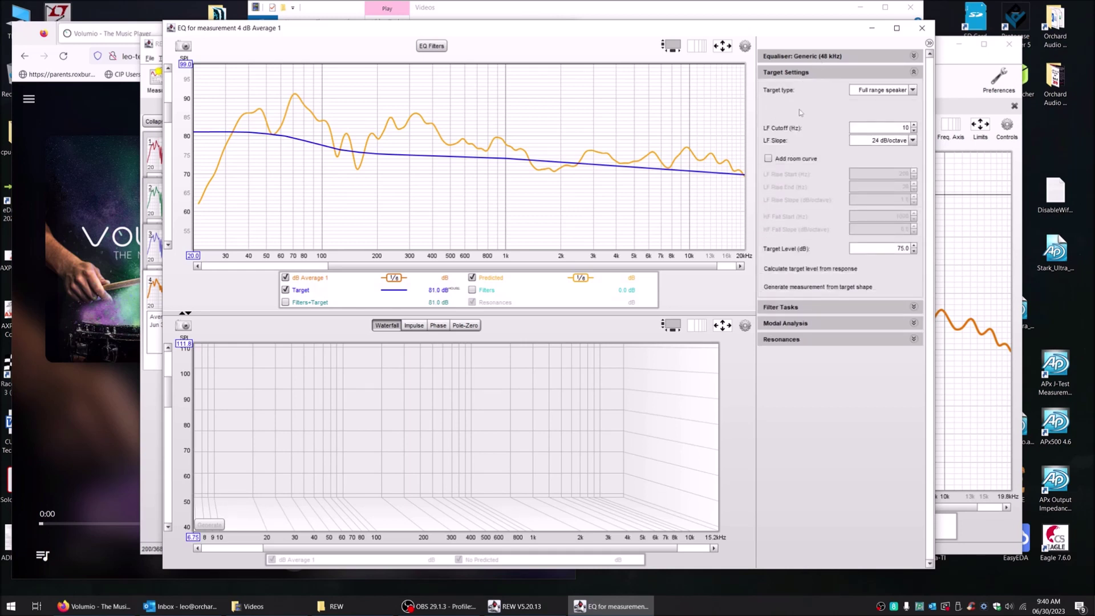
left_click(883, 91)
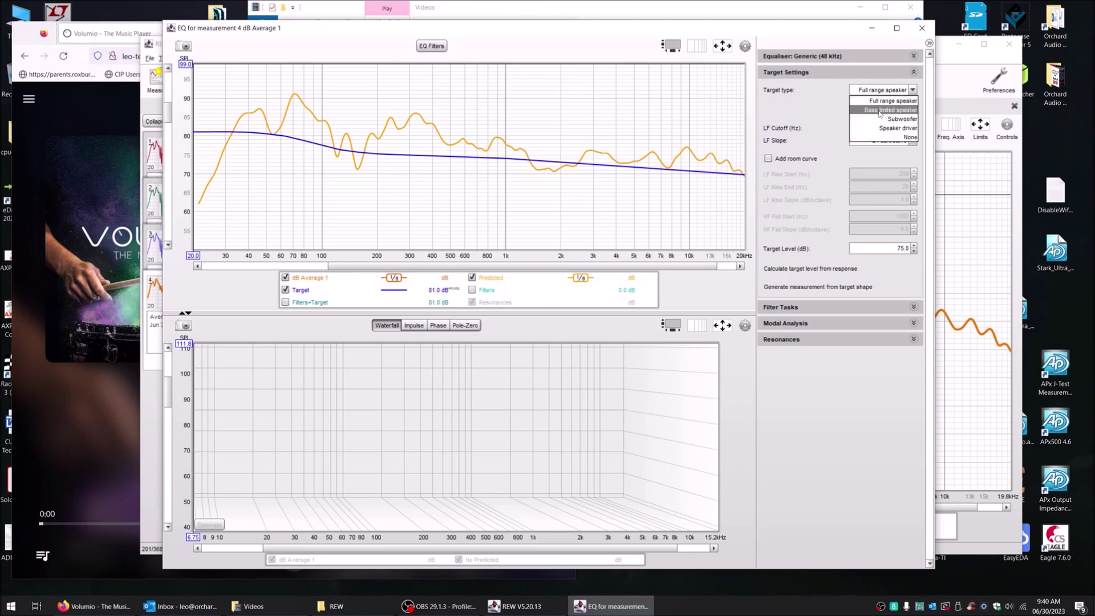
left_click(880, 110)
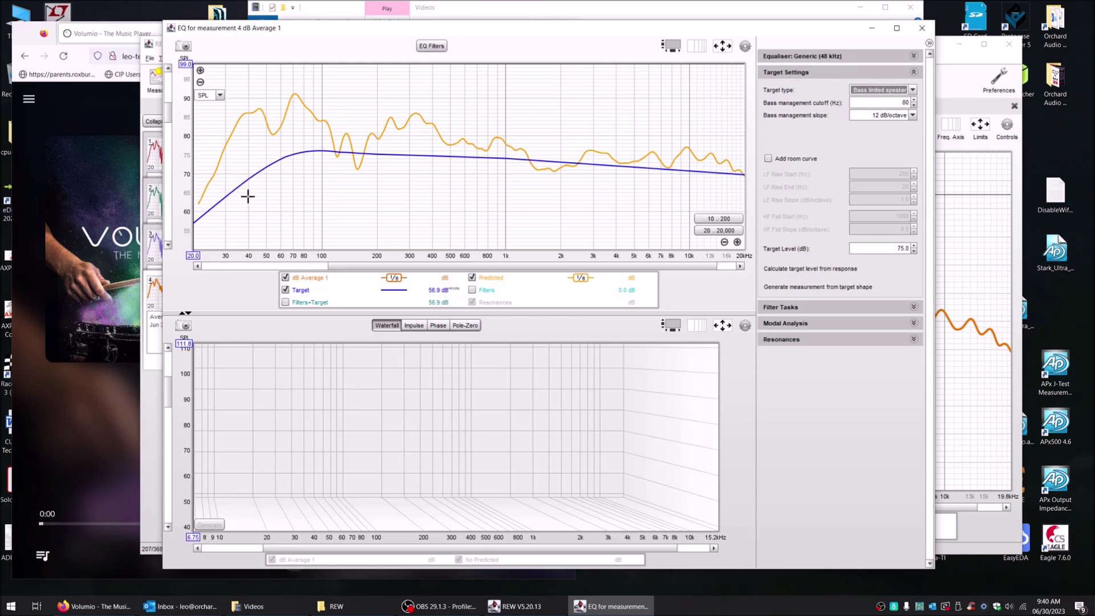
left_click(875, 90)
left_click(875, 111)
left_click(881, 116)
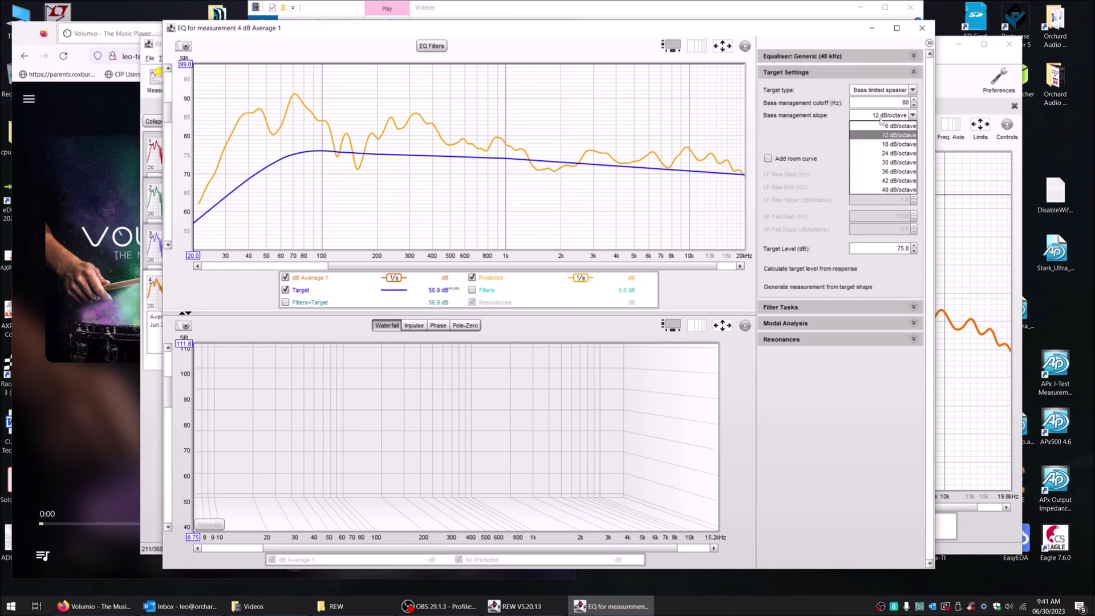
left_click(876, 153)
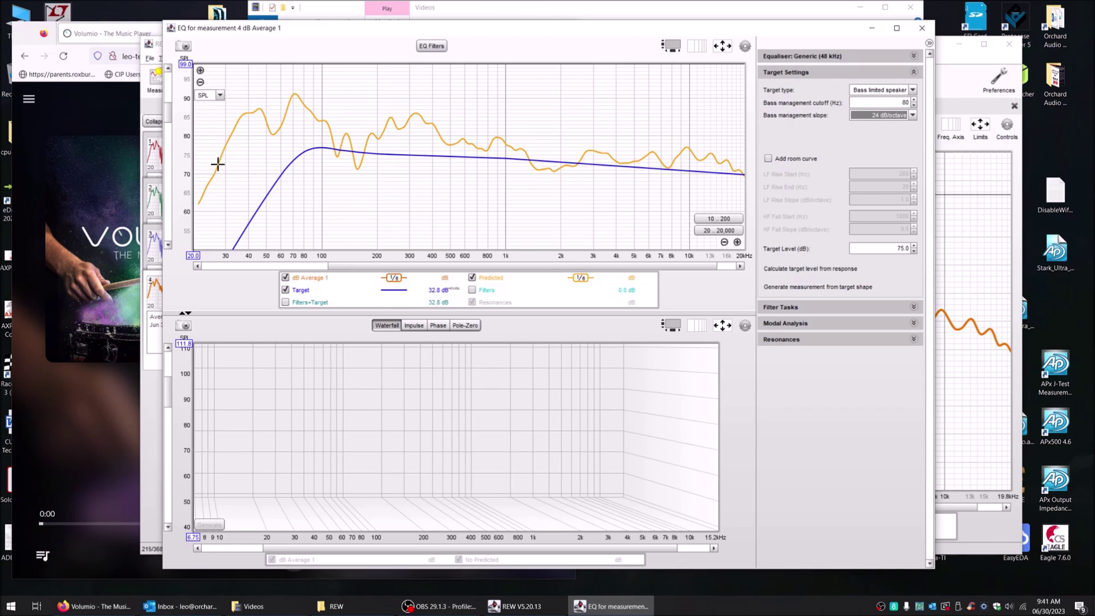
Step: Set the bass management cutoff to 35 Hz and calculate the target level from the response
left_click_drag(914, 107, 915, 108)
left_click(914, 100)
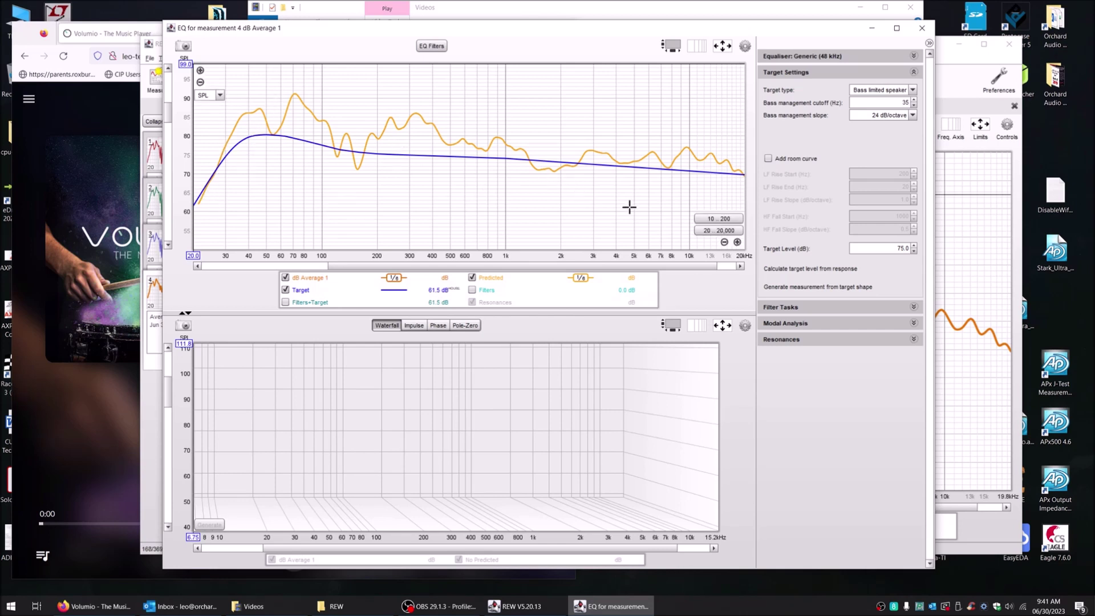
left_click(828, 269)
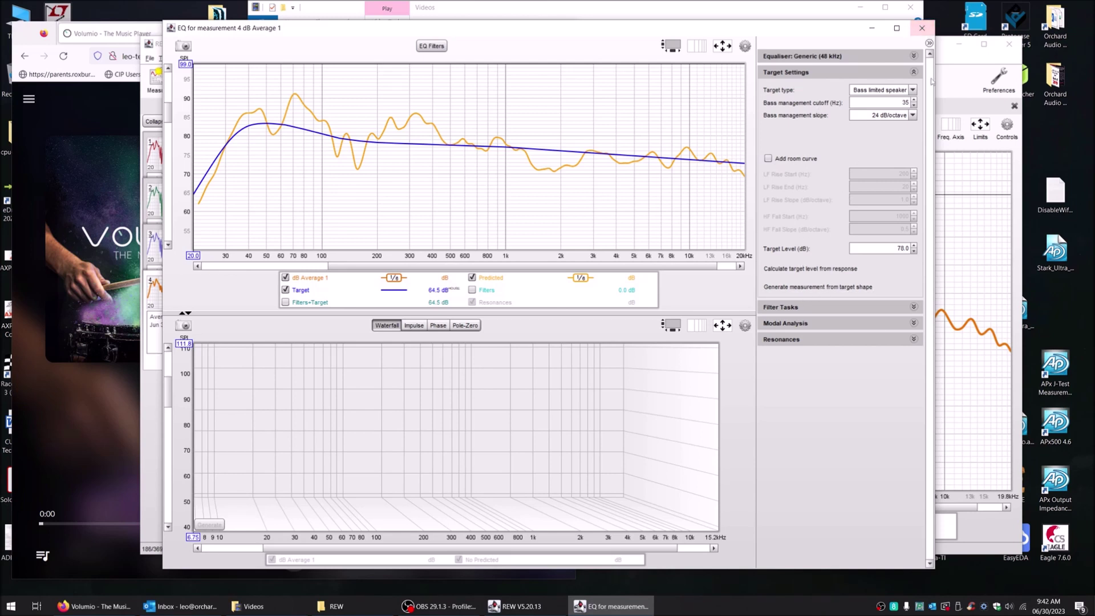
left_click(912, 73)
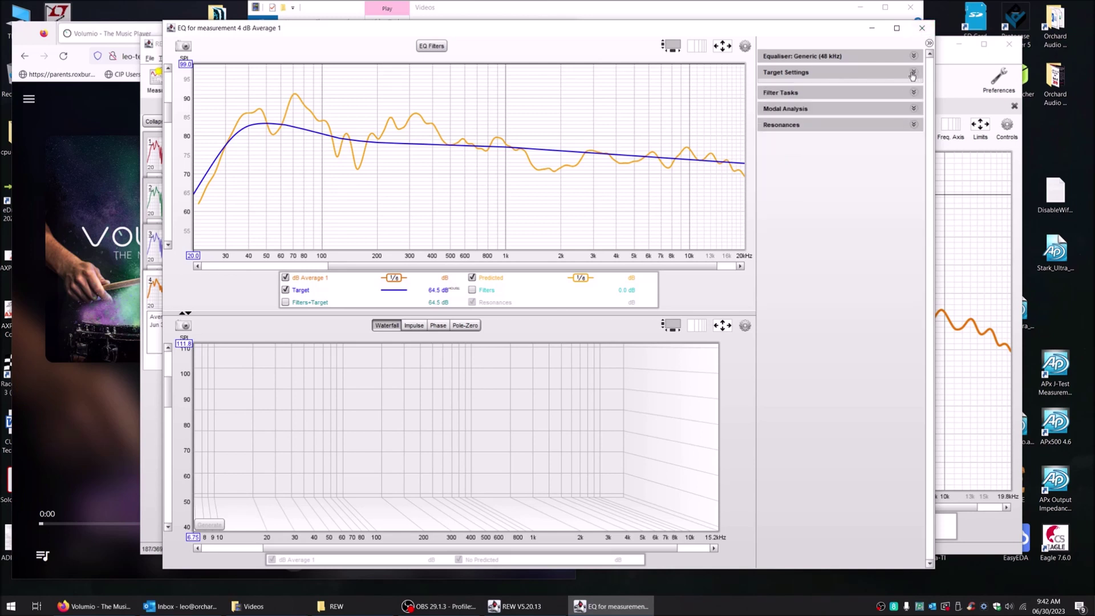
Step: Match the response to the target over 20 to 20,000 Hz with 6 dB individual boost, 0 dB overall boost and 2 dB flatness target
left_click(809, 93)
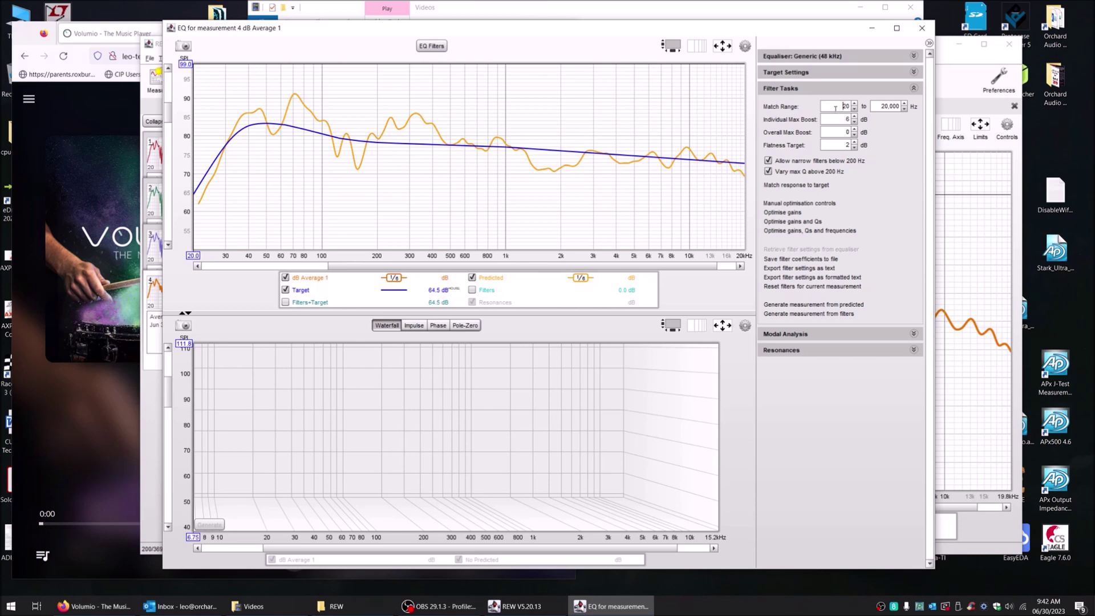
left_click_drag(879, 105, 911, 107)
left_click(835, 119)
left_click(846, 119)
double_click(830, 145)
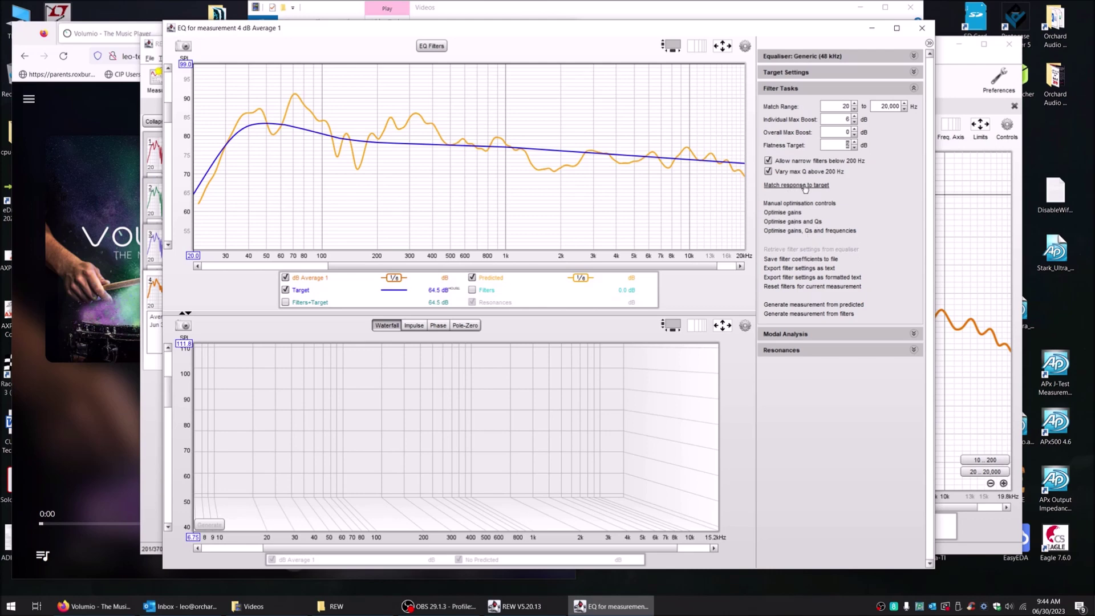
left_click(816, 189)
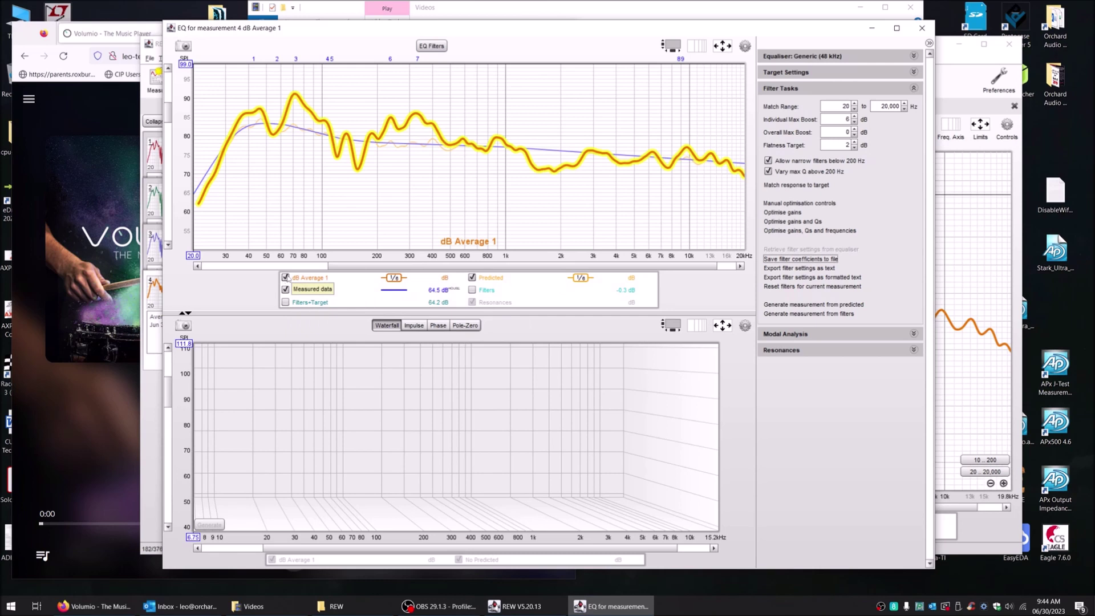
Step: Compare the measured trace with the predicted one, and hide the dB Average 1 trace in the EQ graph
left_click(285, 278)
left_click(286, 277)
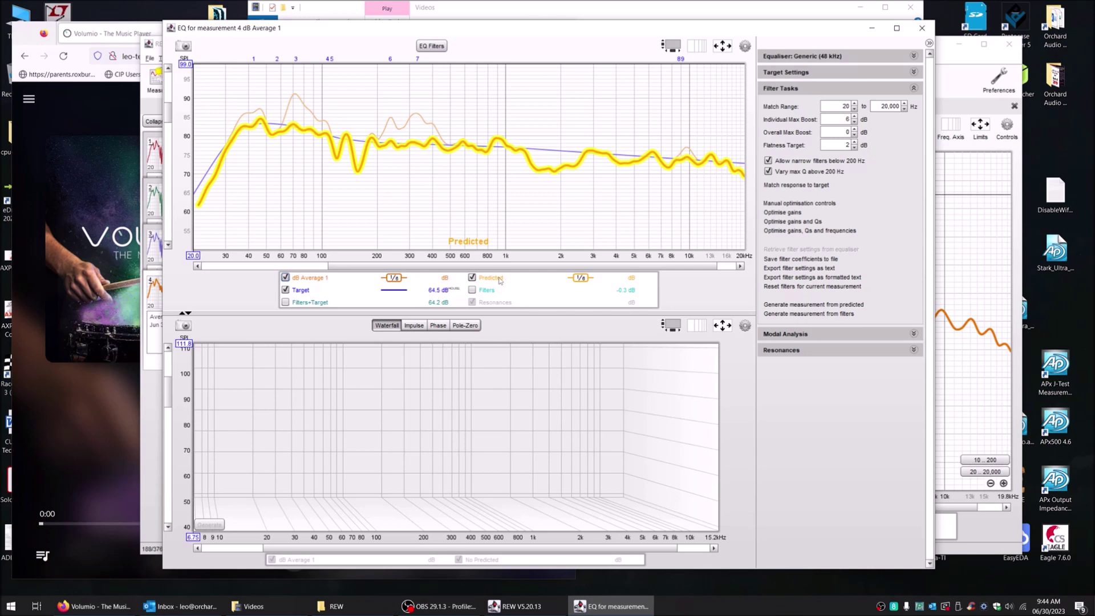
double_click(848, 132)
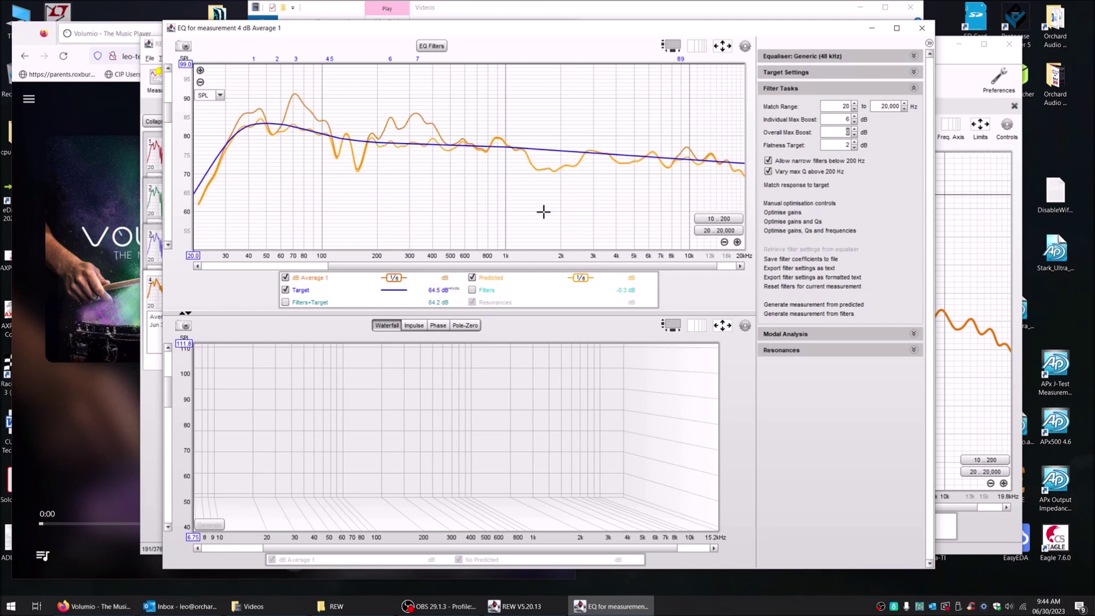
left_click(285, 278)
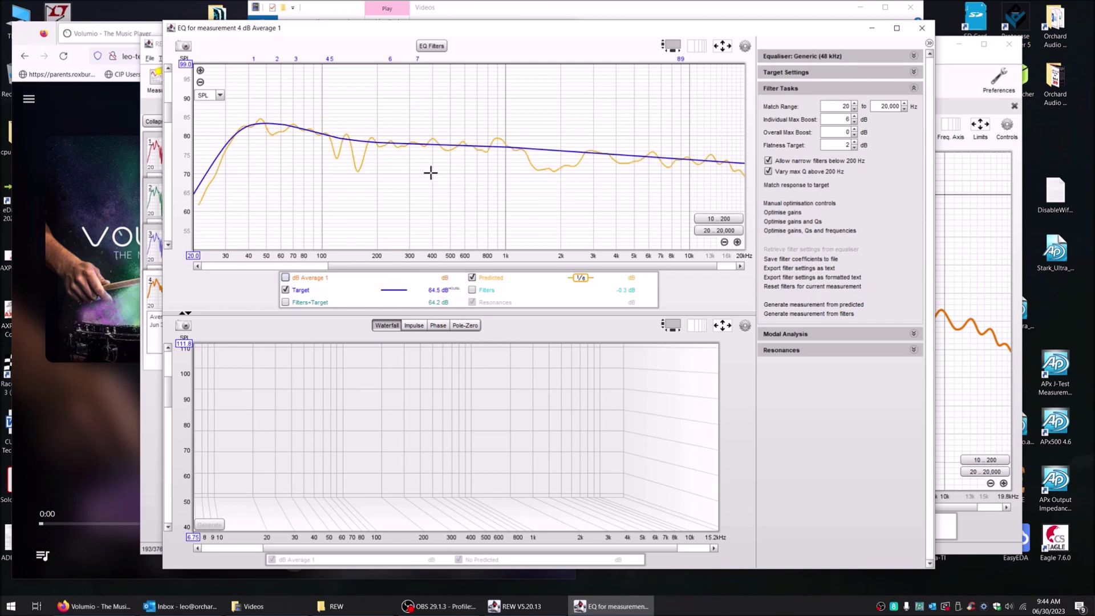
double_click(847, 131)
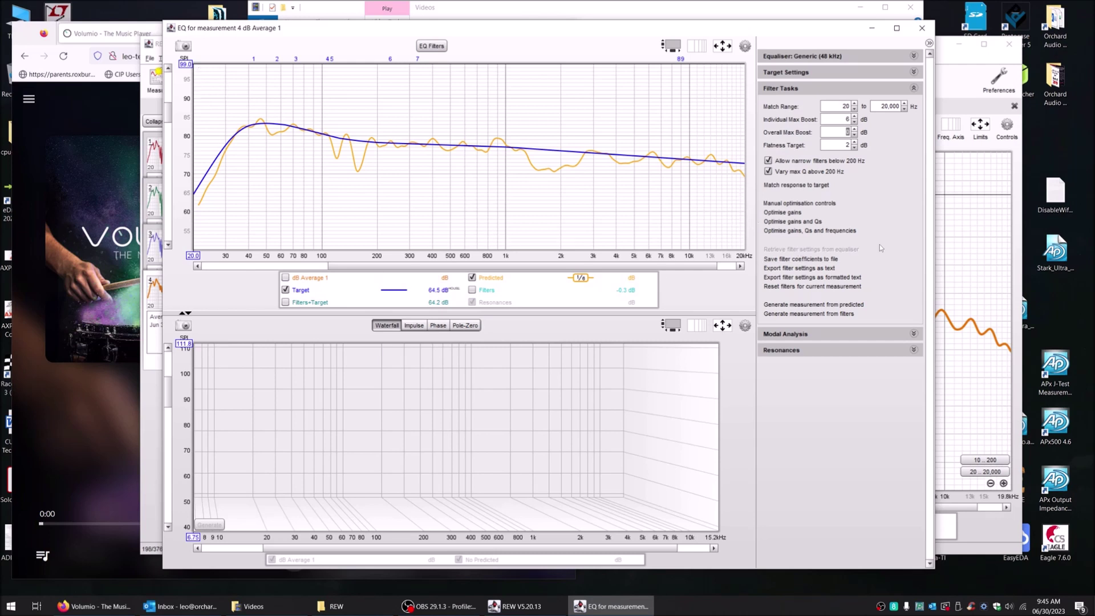
Step: Open the EQ filters list for the dB average, review the generated filters against the graph, and minimize it
left_click(432, 47)
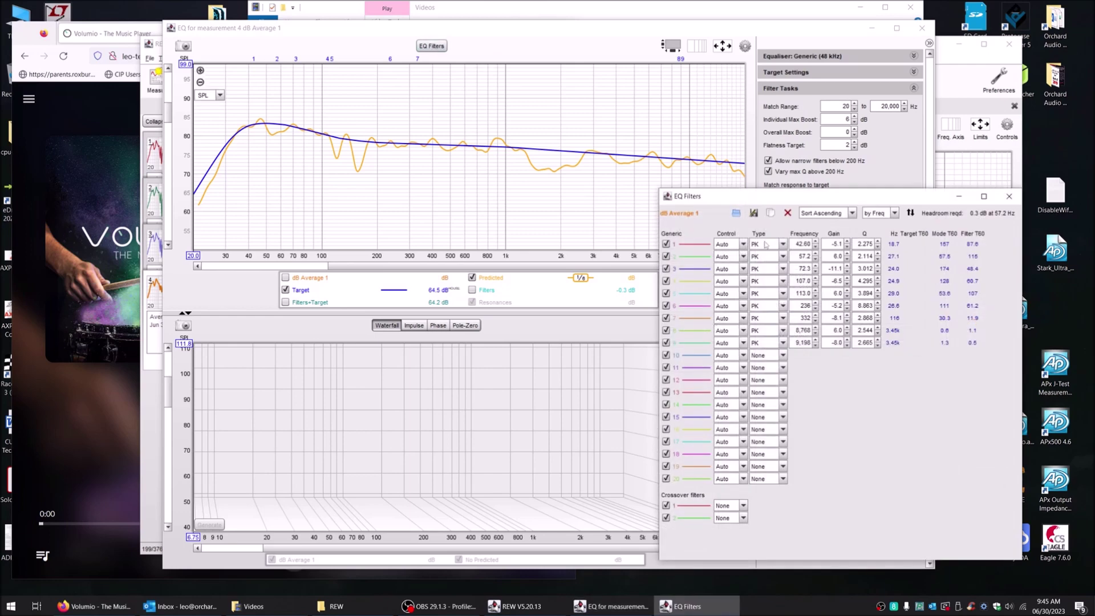
left_click_drag(757, 195, 435, 112)
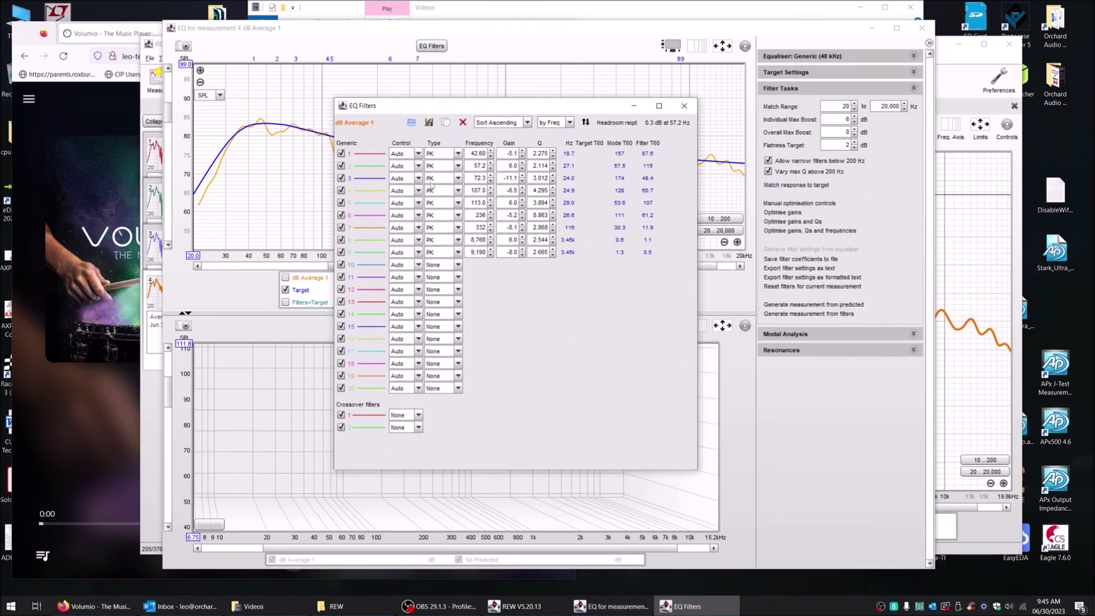
left_click_drag(452, 111, 856, 208)
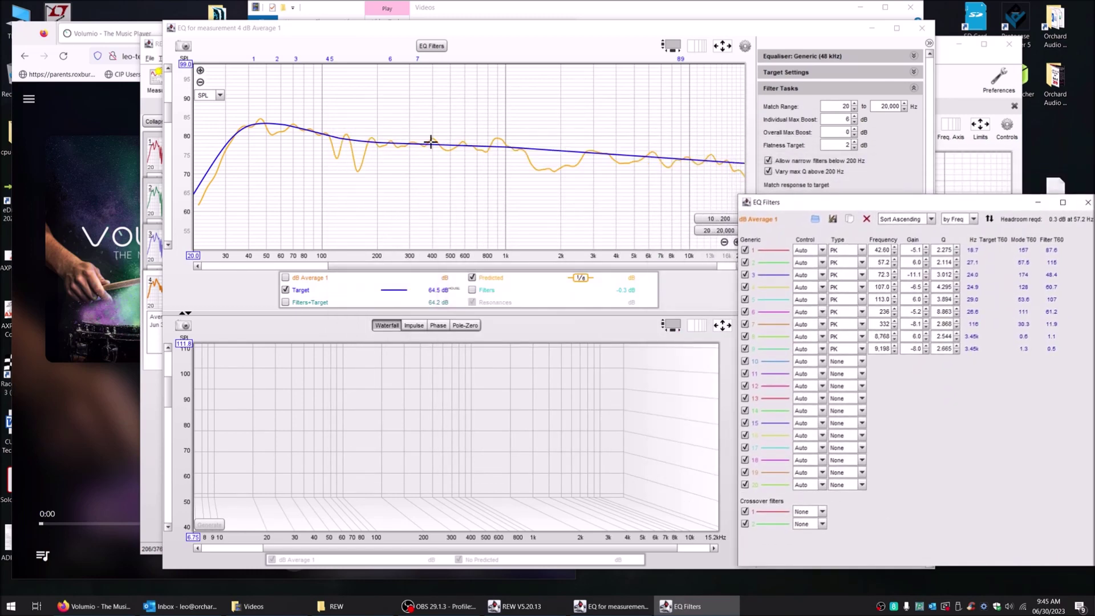
left_click(1038, 203)
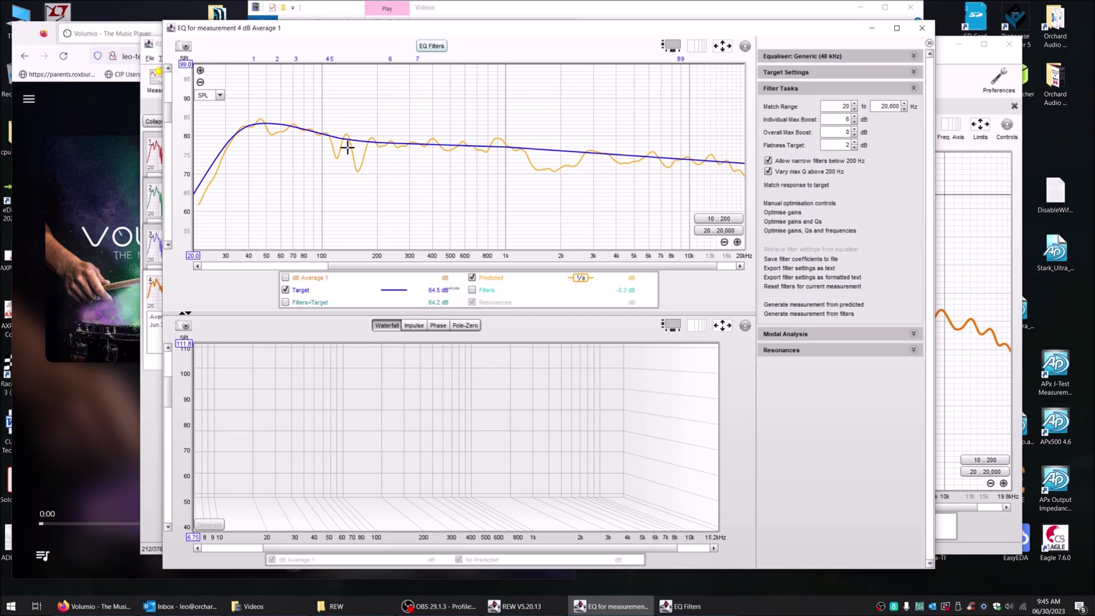
Step: Export the filter settings as text with the note "test", overwriting filter_settings.txt in the REW folder, and close the EQ window
left_click(810, 269)
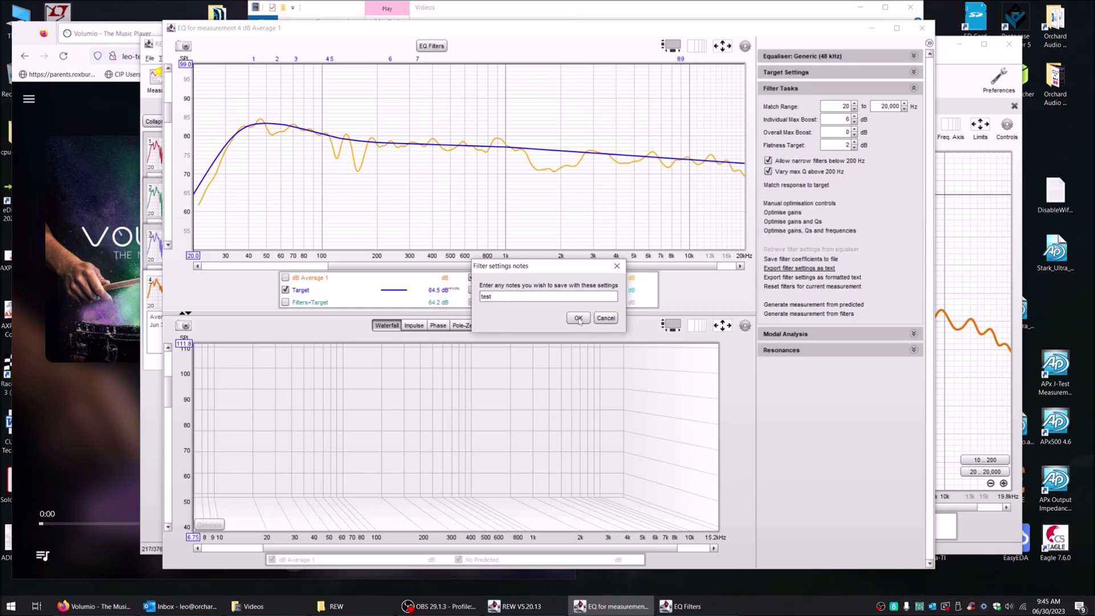
left_click(579, 319)
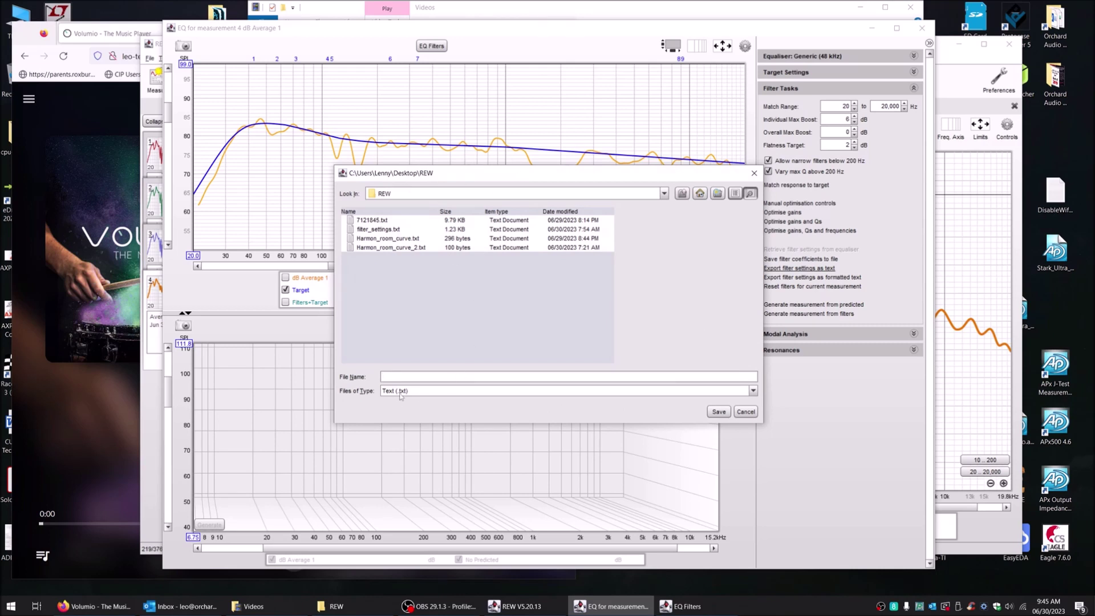
left_click(387, 230)
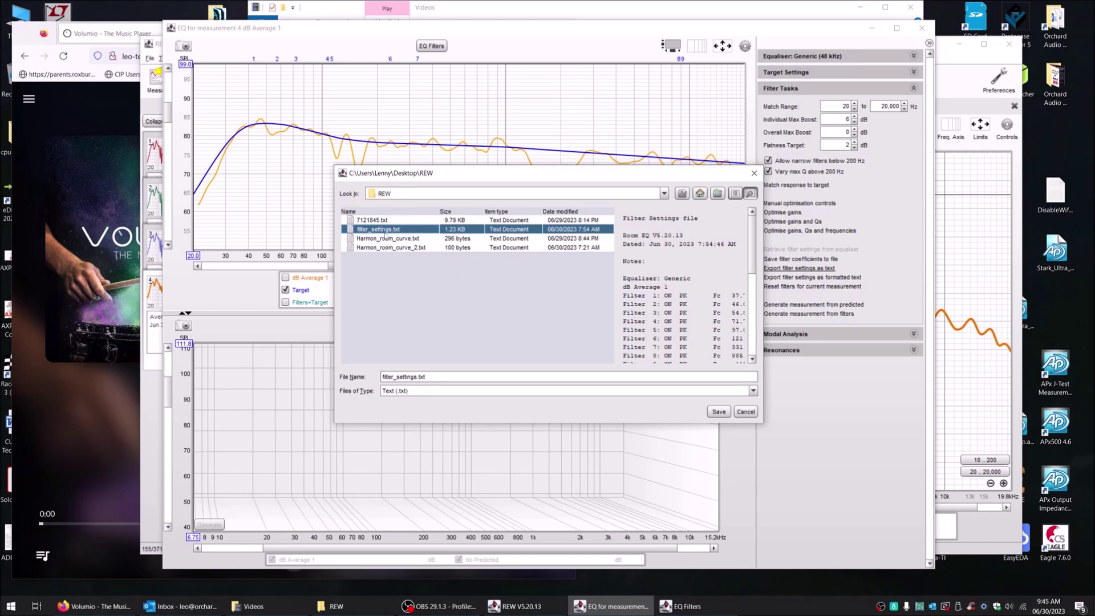
left_click(714, 412)
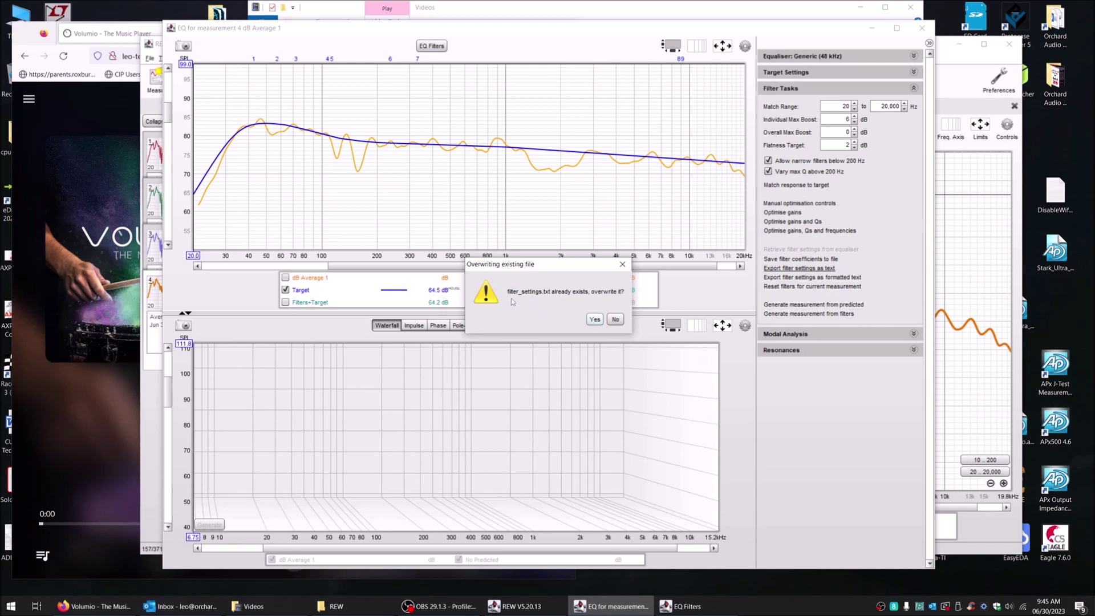
left_click(594, 319)
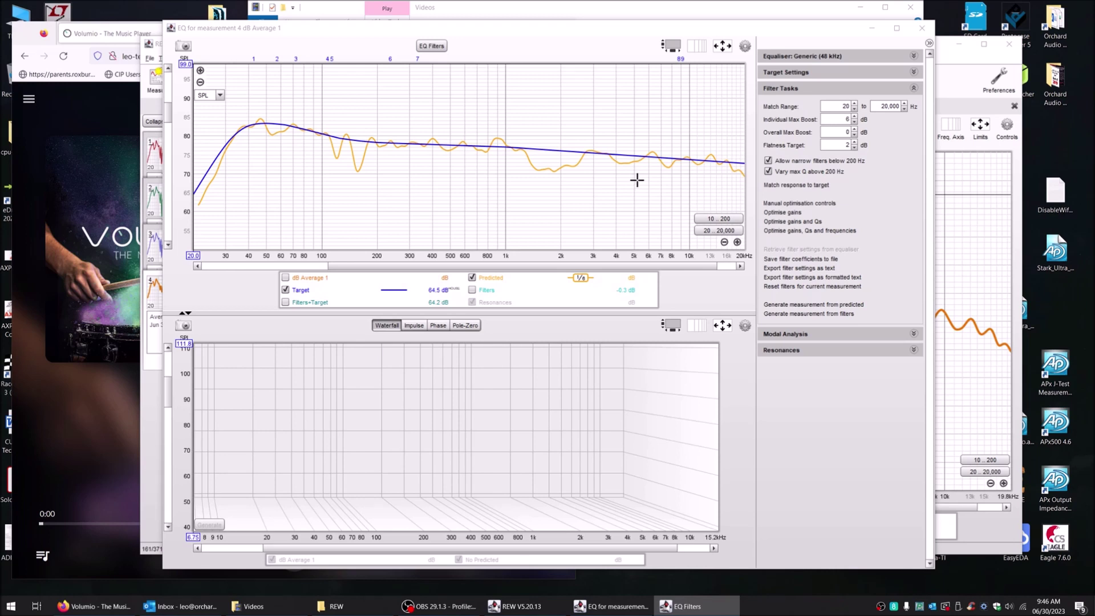
left_click(923, 28)
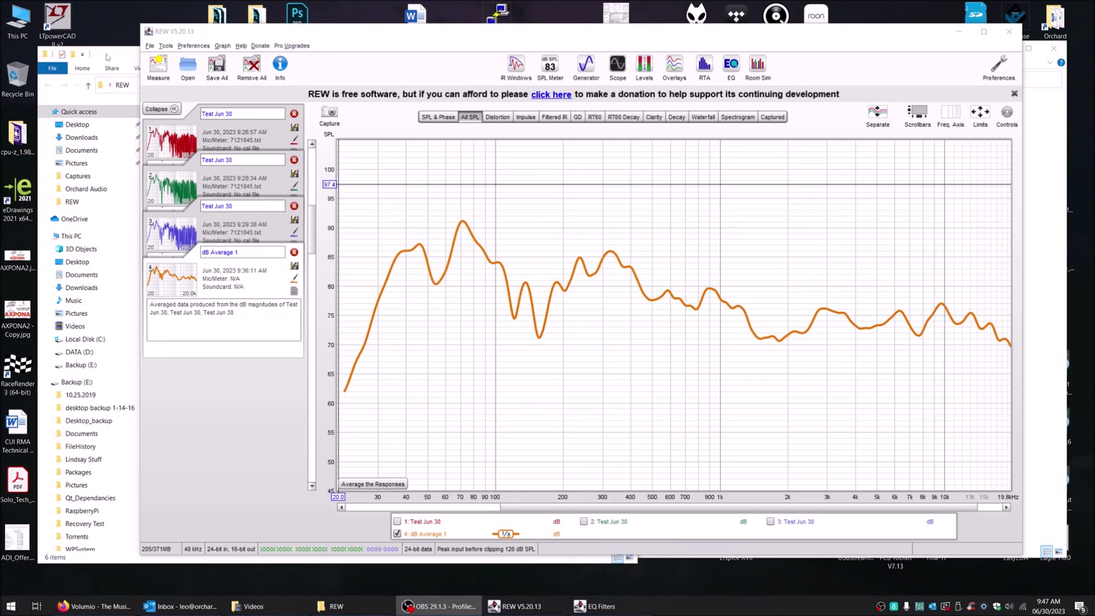
Step: Open filter_settings.txt from the REW folder, examine the exported filter frequencies, gains and Q values, and close the file
left_click(108, 57)
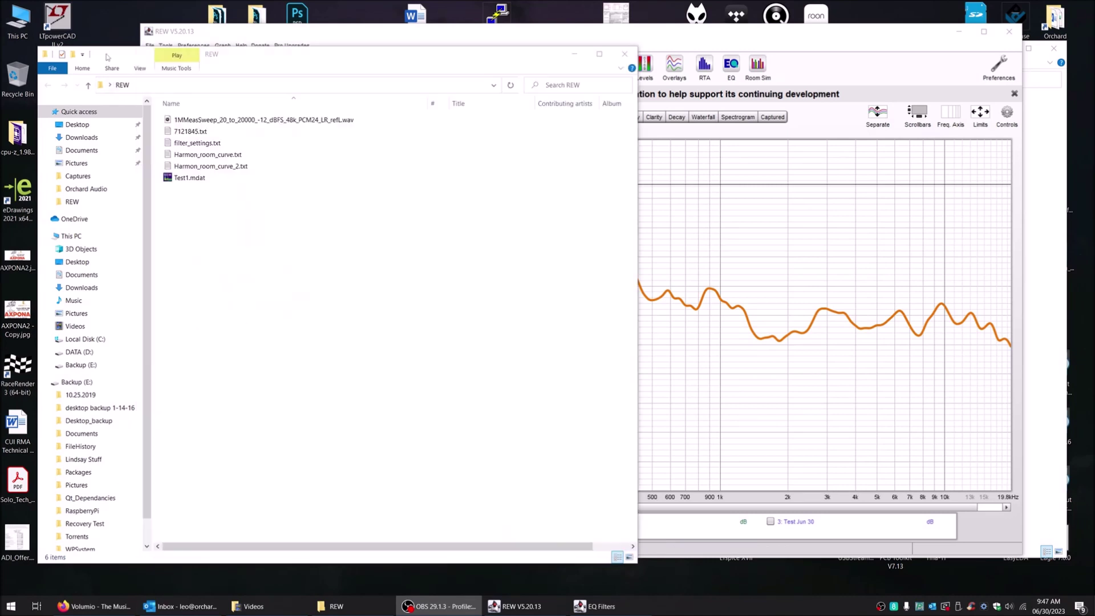
double_click(198, 144)
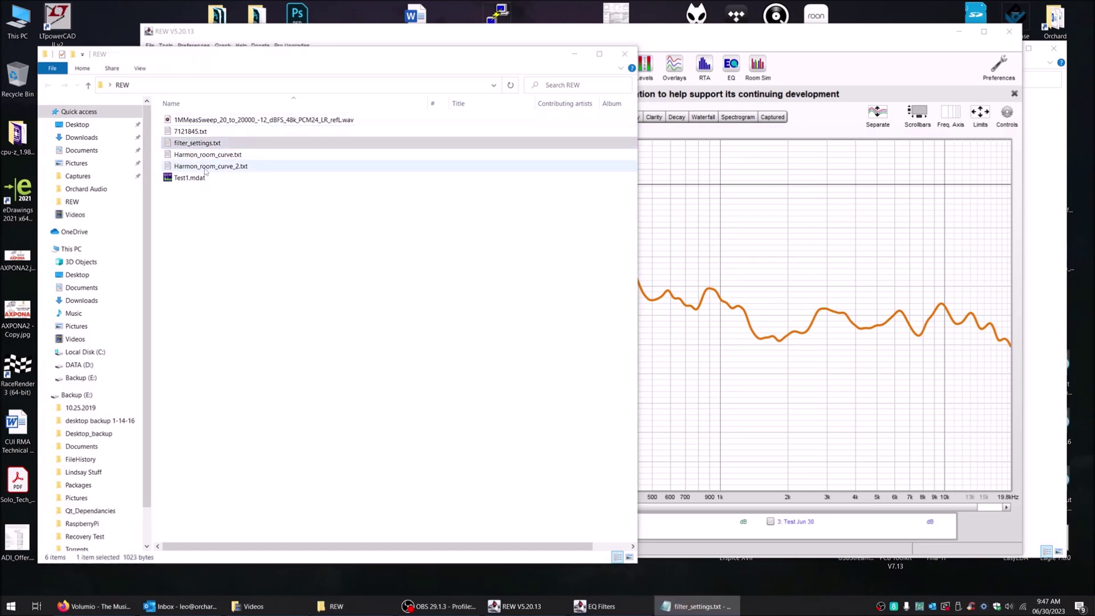
left_click_drag(849, 101, 448, 101)
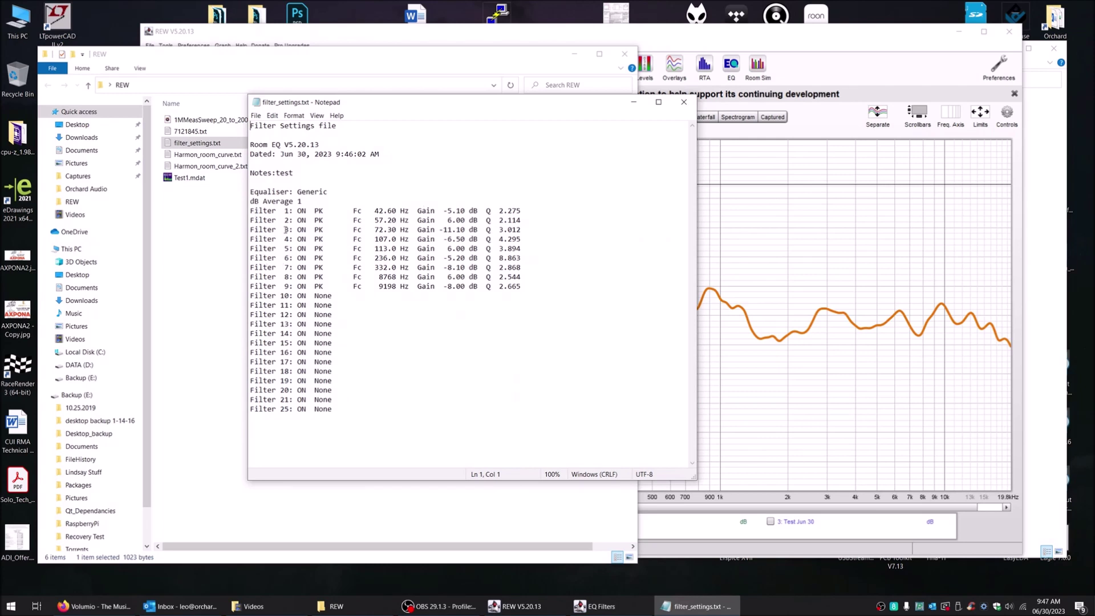
left_click_drag(549, 289, 491, 278)
left_click(615, 298)
left_click(684, 102)
left_click(194, 155)
left_click(196, 144)
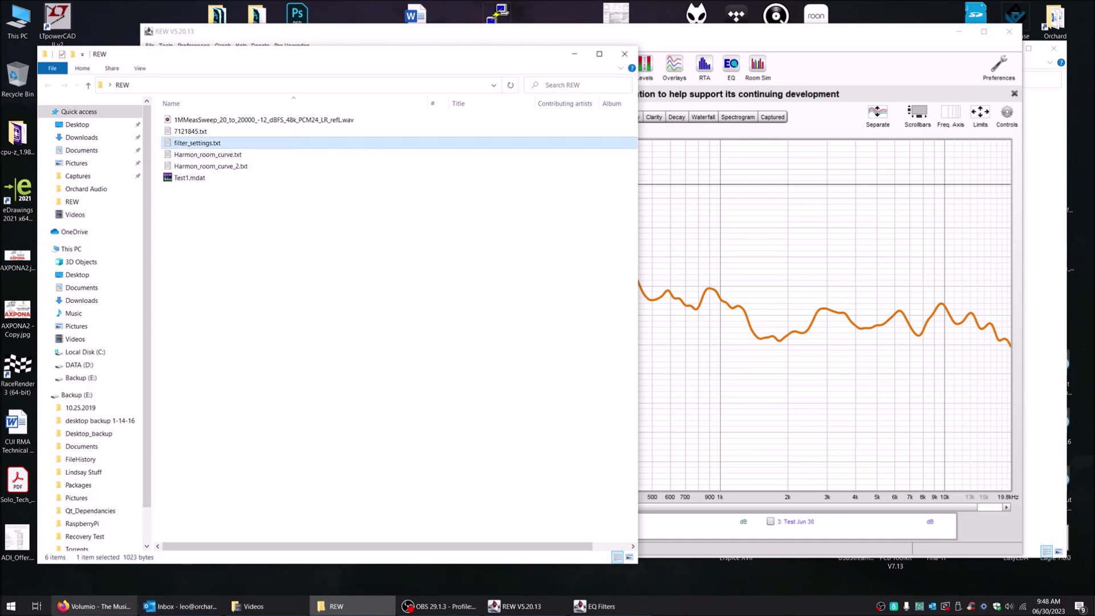
Step: Switch to the Volumio playback page in the browser and reposition its window over the desktop
left_click(94, 607)
left_click(312, 49)
left_click_drag(302, 39, 324, 26)
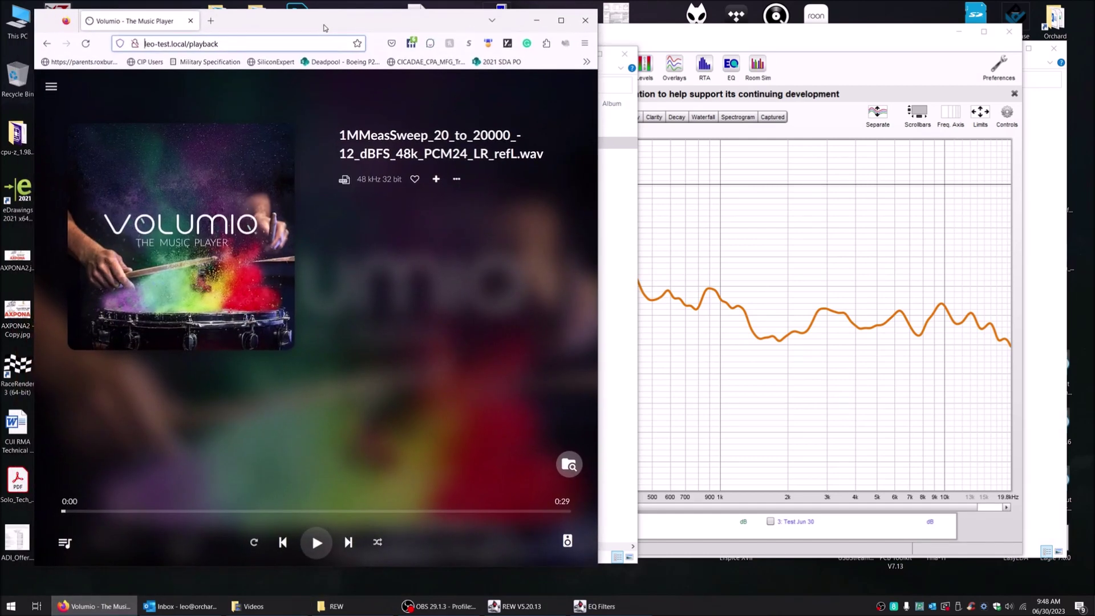
Step: Open the settings of the installed FusionDsp plugin in Volumio
left_click(52, 88)
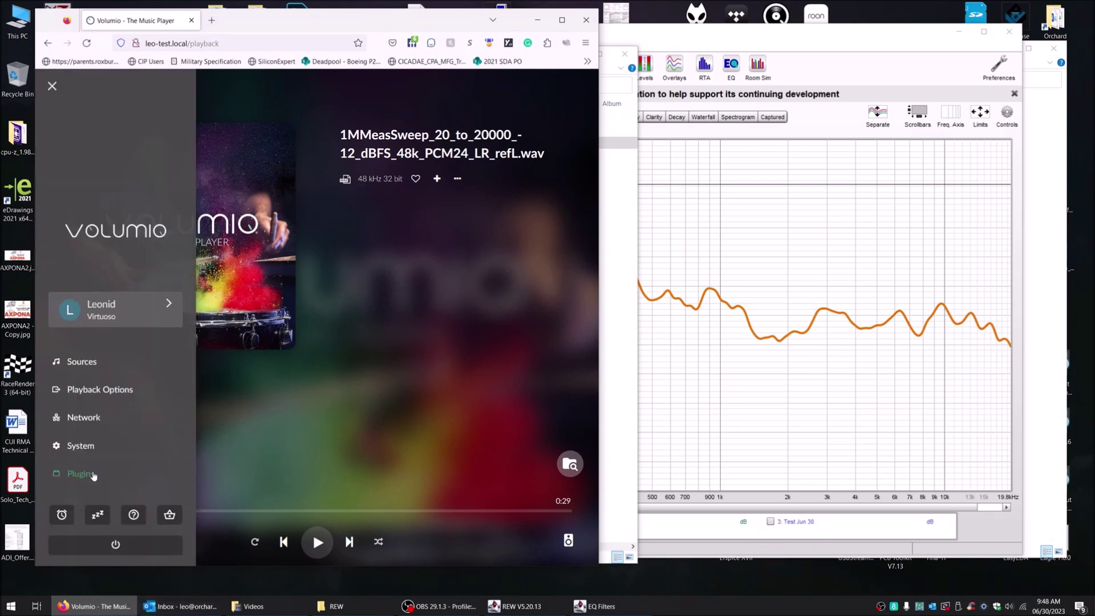
left_click(81, 474)
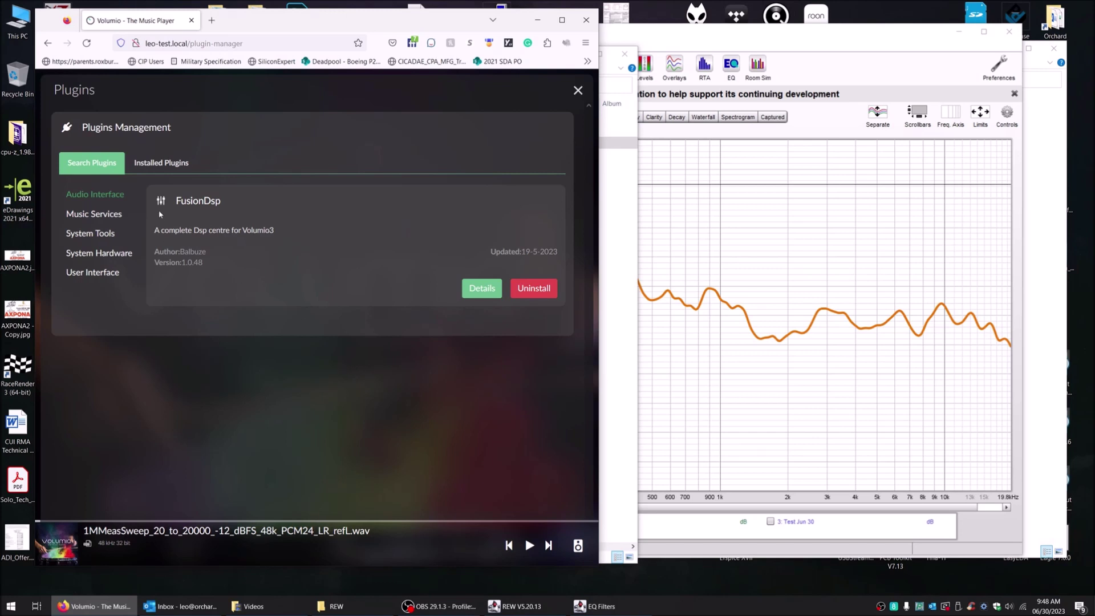
left_click(165, 170)
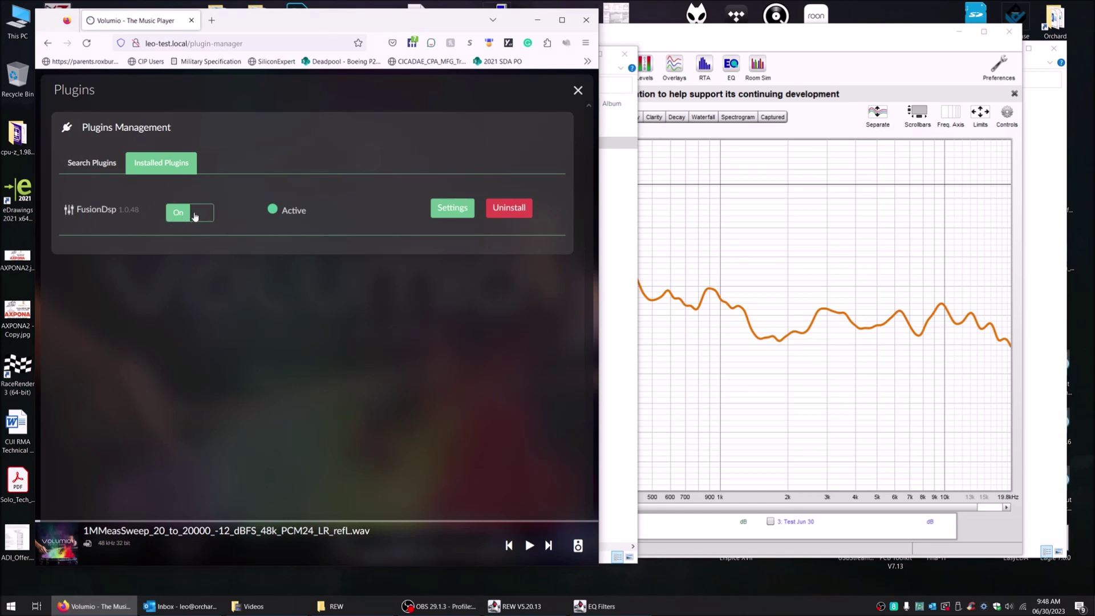
left_click(452, 209)
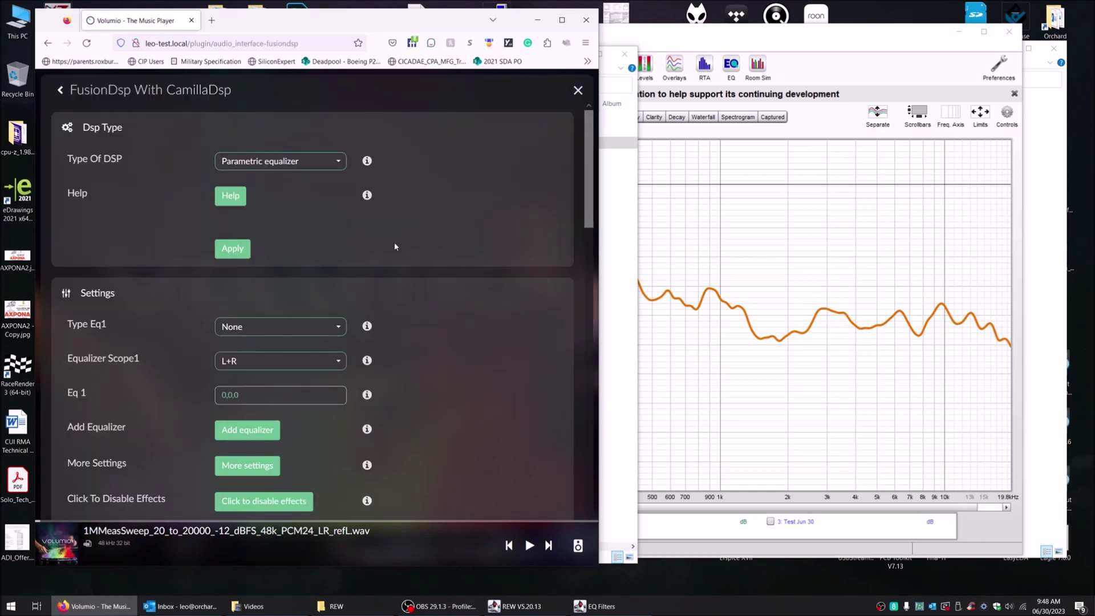
Step: Select Parametric equalizer as the FusionDsp type of DSP and apply it
left_click(308, 161)
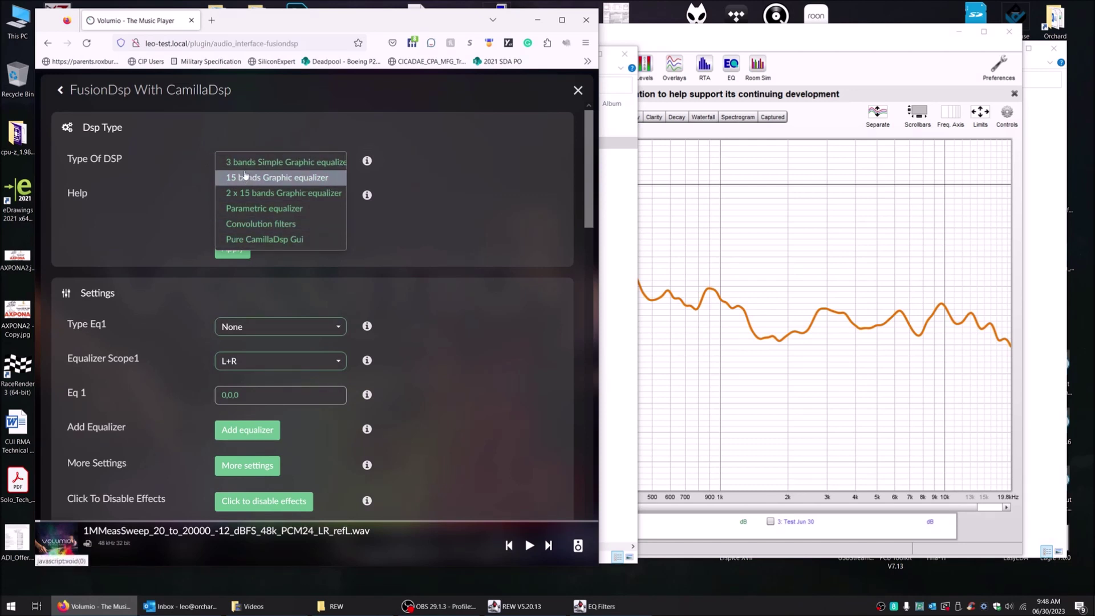
left_click(268, 210)
left_click(221, 255)
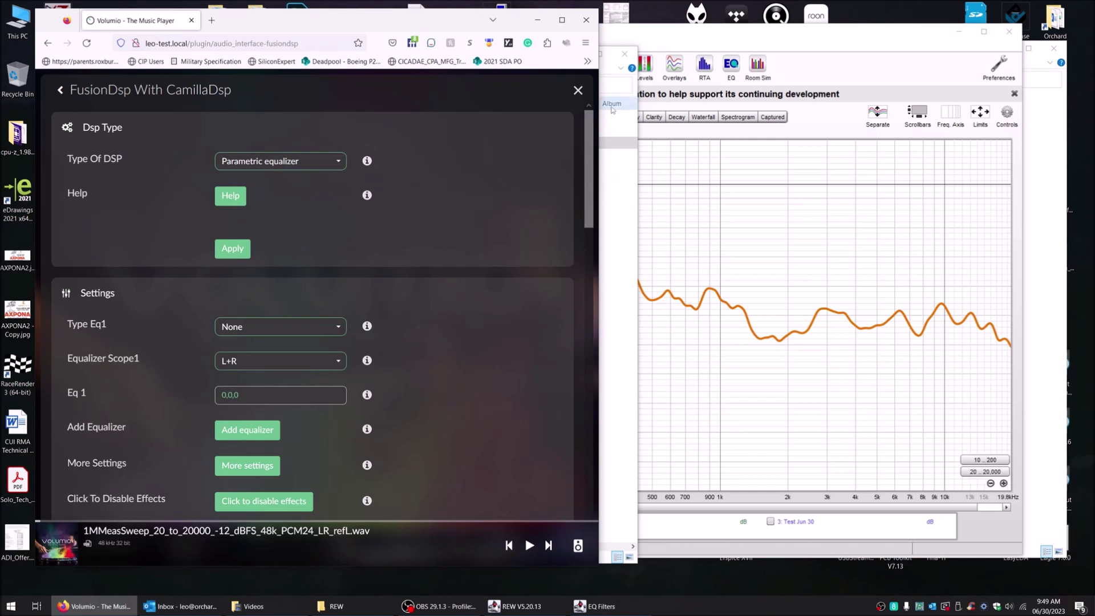
Step: Bring up the REW folder window, make it narrower, and open a This PC window beside it
left_click(609, 75)
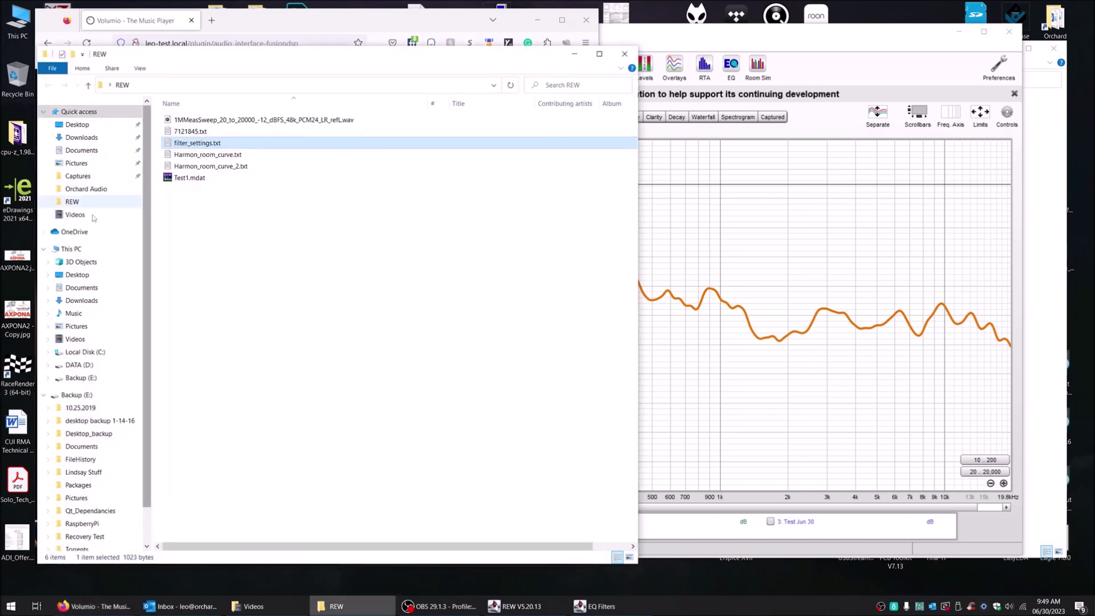
mouse_move(200, 55)
left_mouse_down()
mouse_move(228, 55)
mouse_move(203, 56)
left_mouse_up()
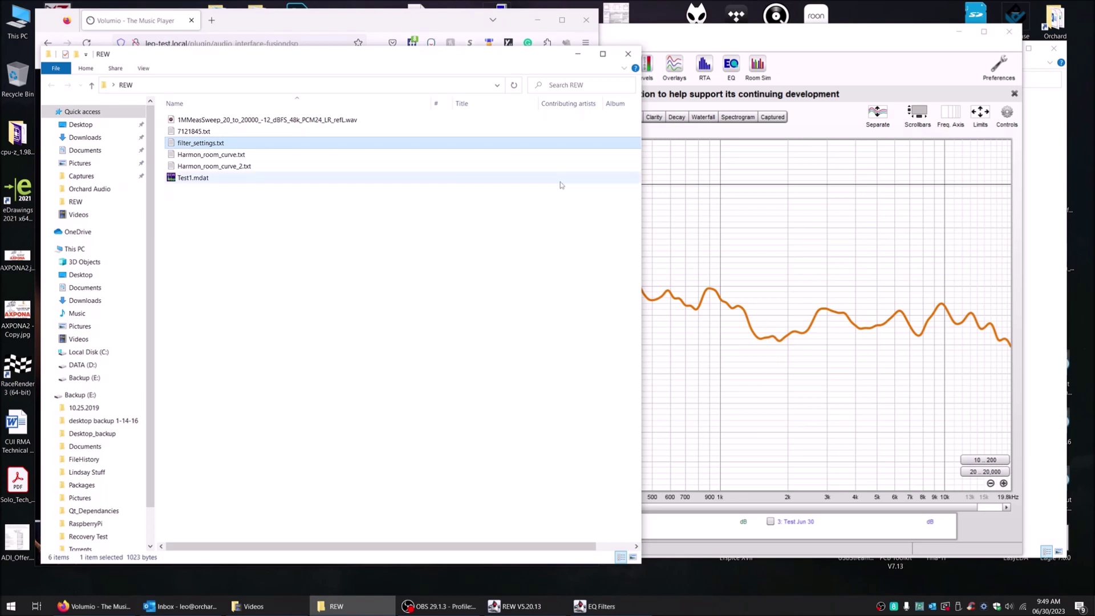
left_click_drag(642, 195, 452, 195)
double_click(18, 21)
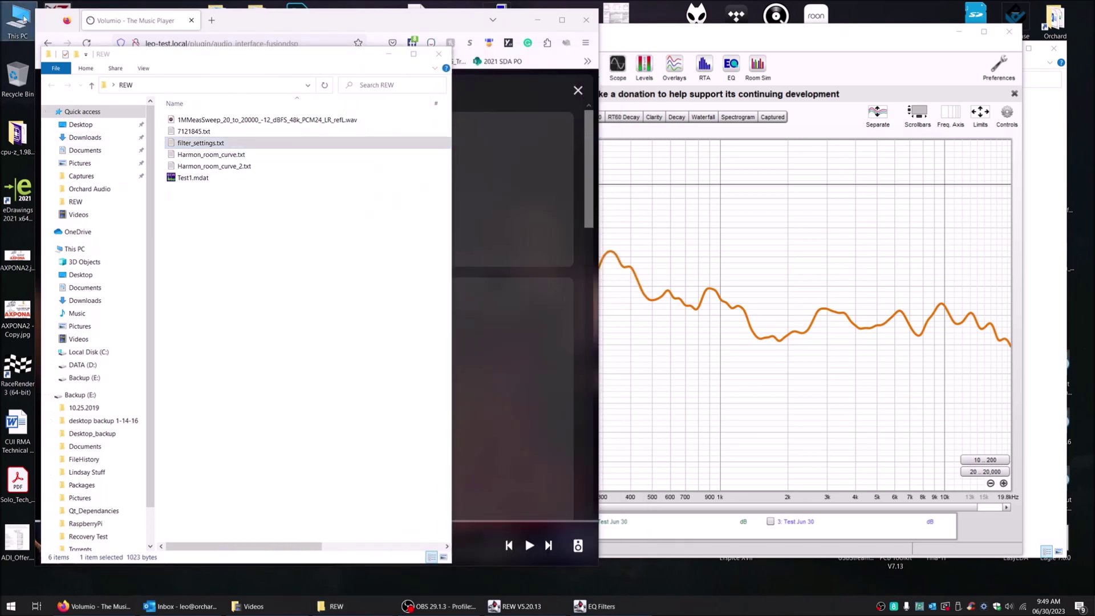
left_click_drag(160, 72, 564, 63)
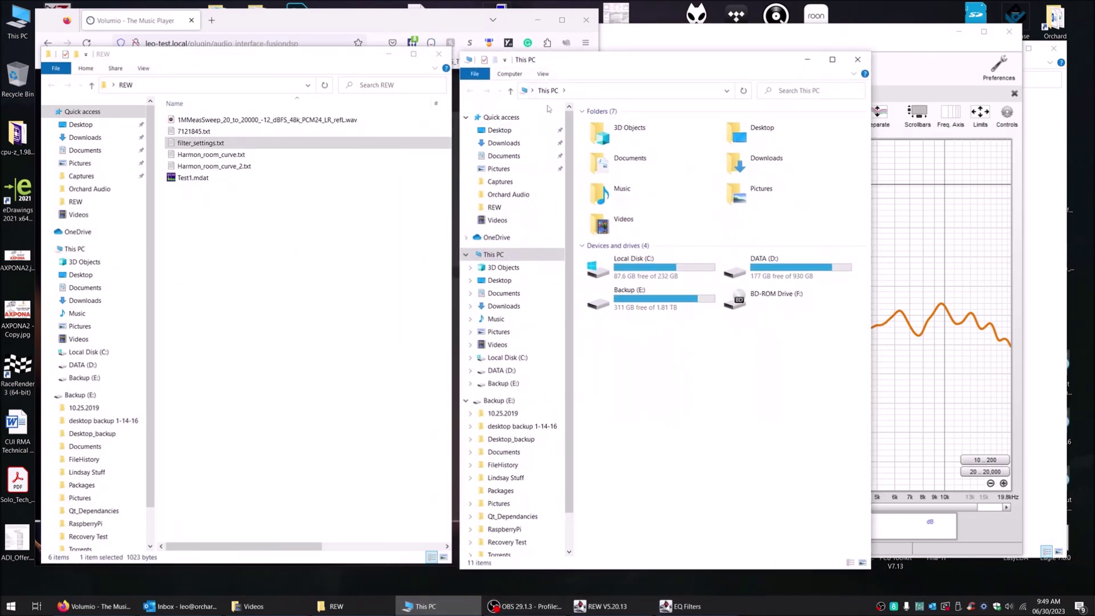
Step: Go to the network location \\leo-test in the new file window
left_click(600, 92)
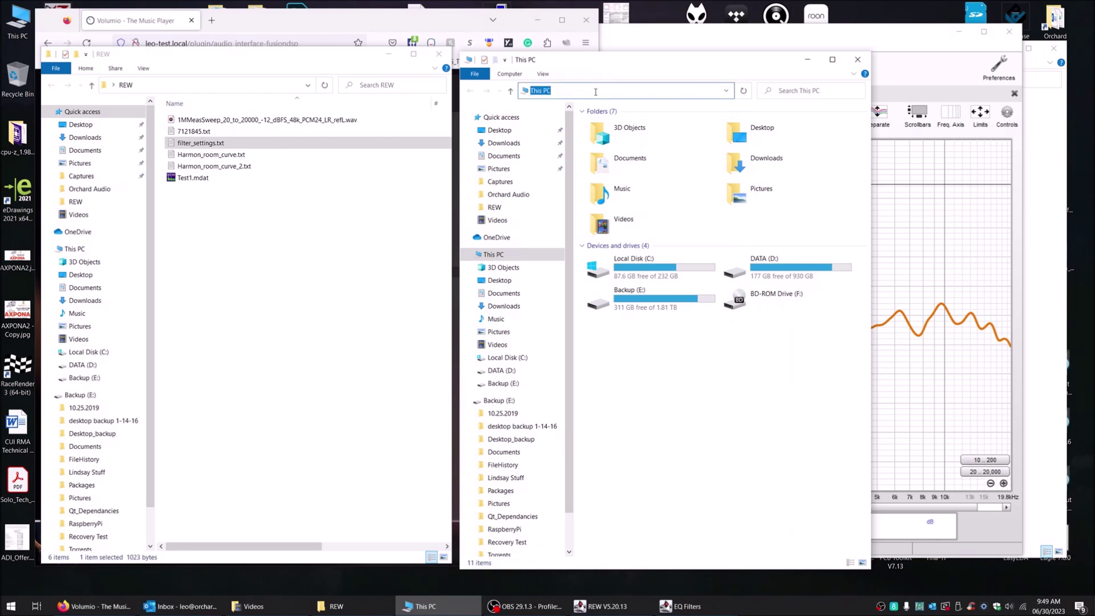
key("BackSpace")
type("\\\\")
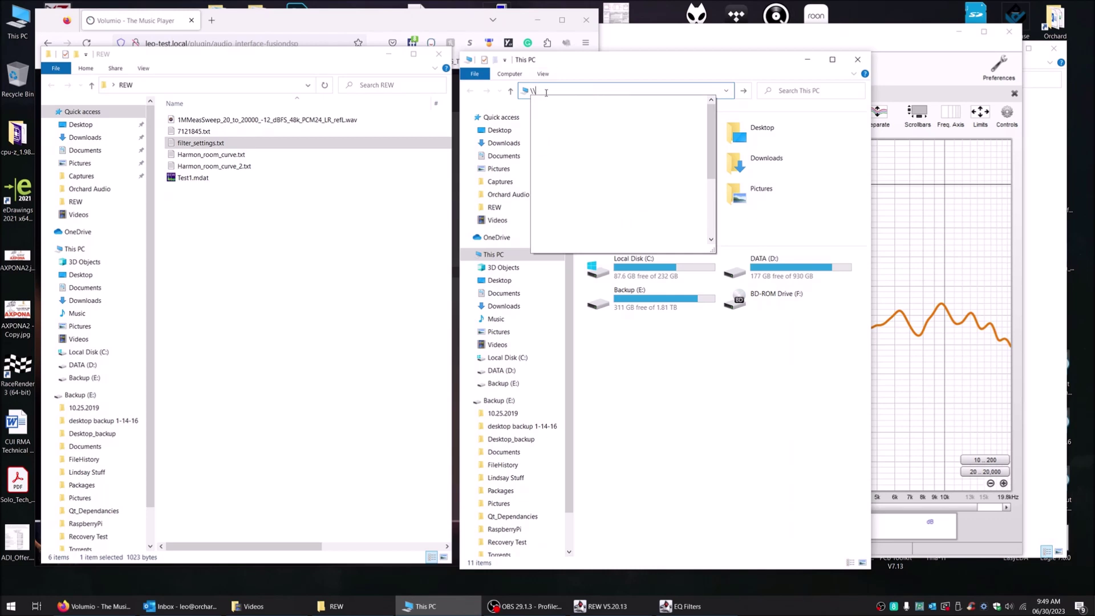
type("leo")
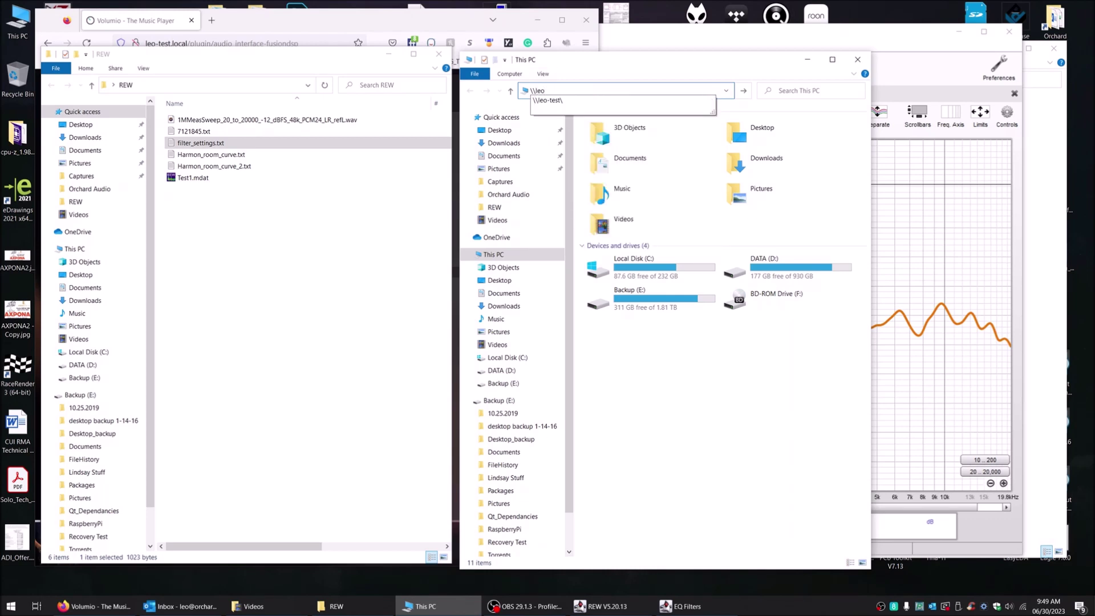
type("-test")
left_click(545, 99)
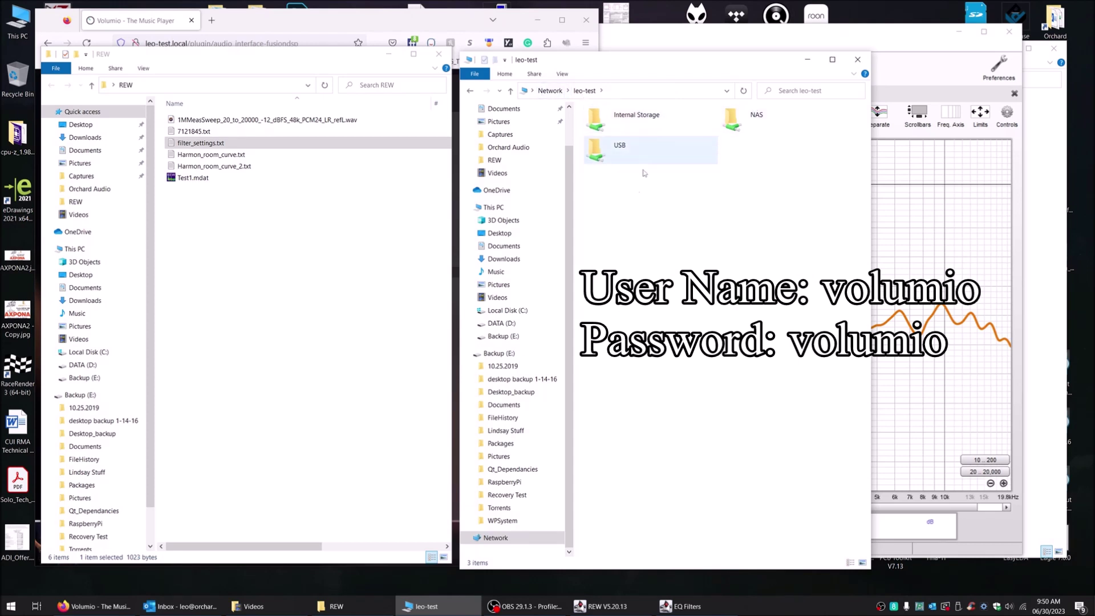
Step: Open the peq folder inside FusionDsp on the device's Internal Storage and widen the file window
double_click(648, 126)
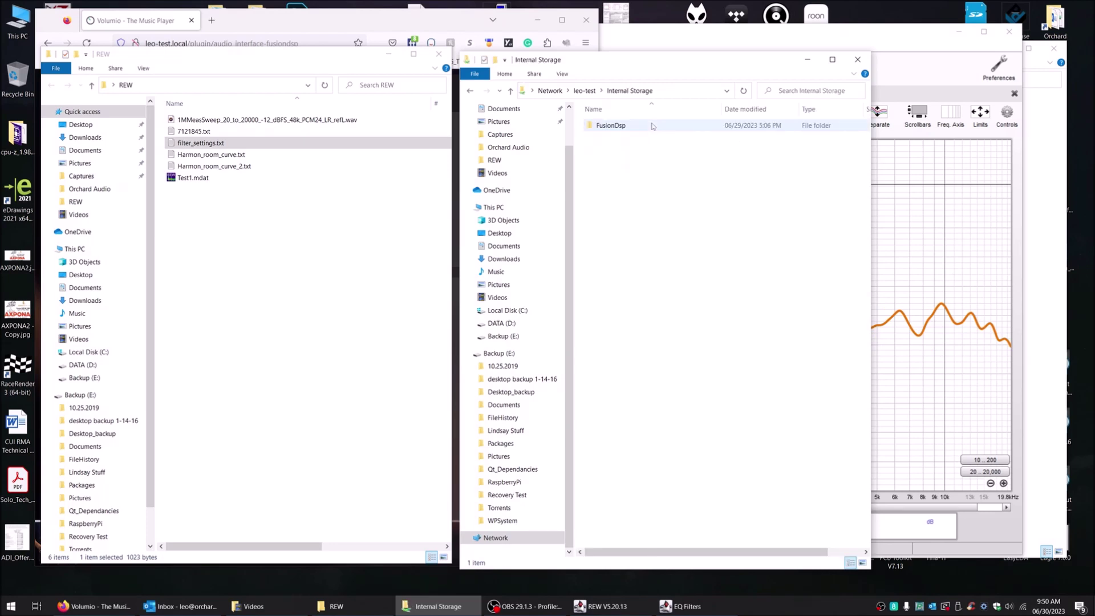
double_click(620, 126)
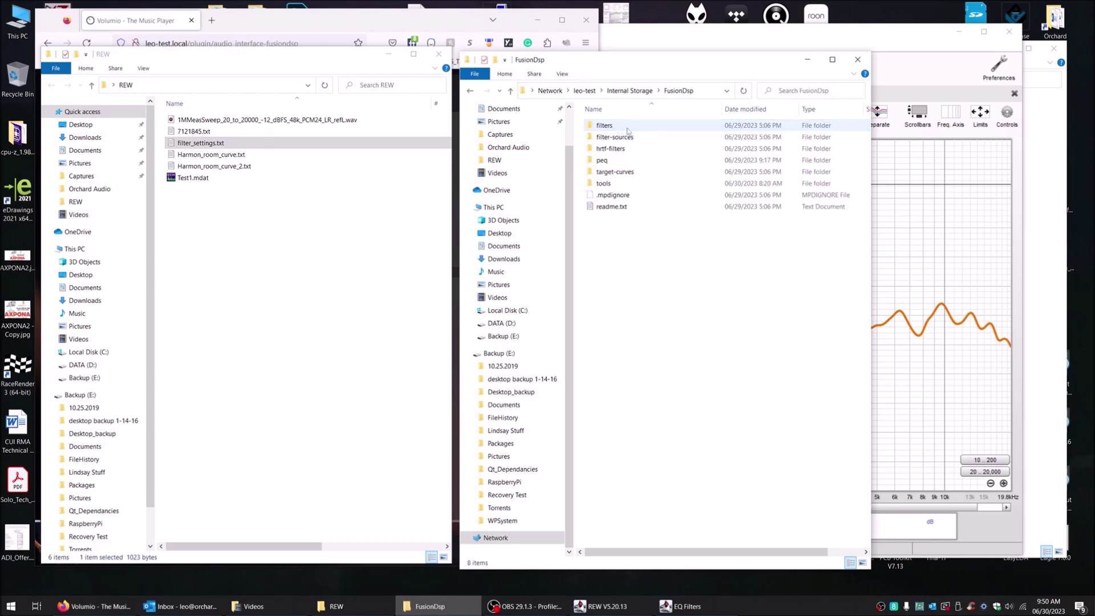
left_click_drag(871, 133, 953, 133)
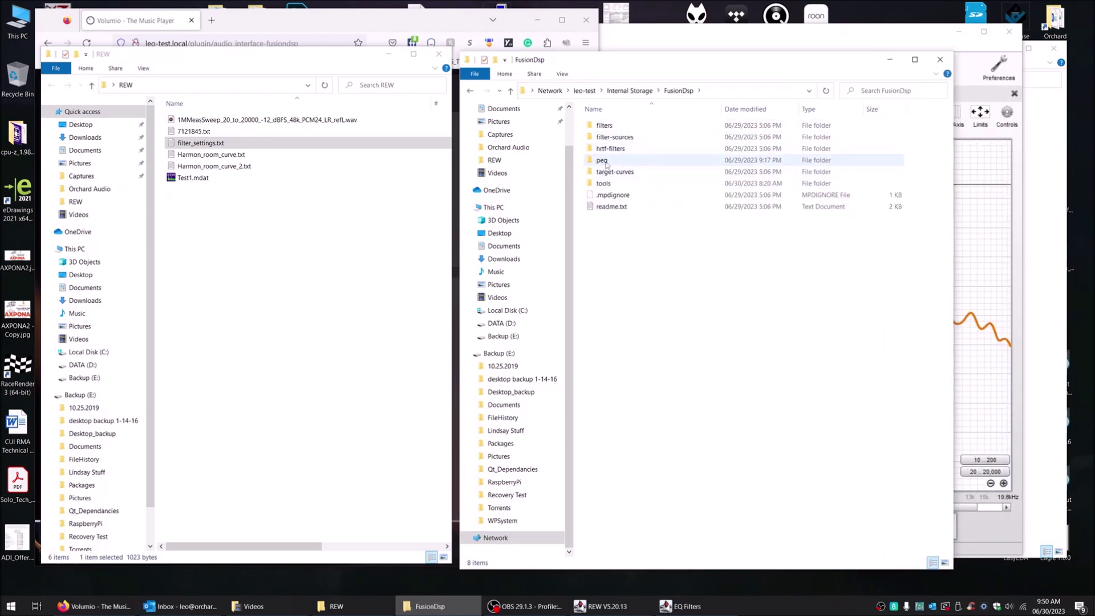
mouse_move(600, 165)
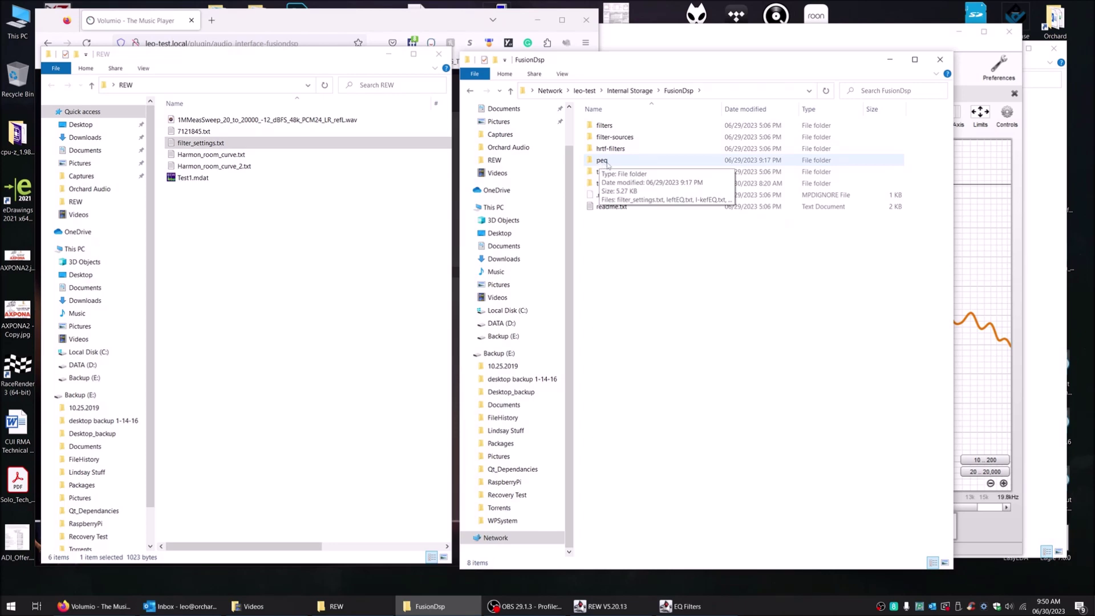
double_click(607, 163)
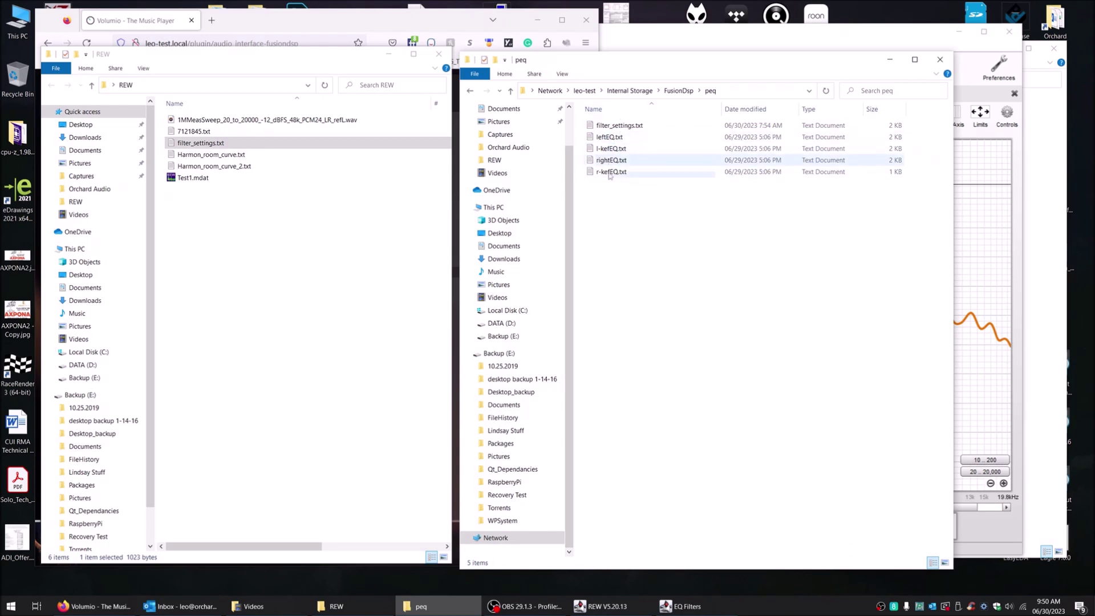
Step: Permanently delete the old filter_settings.txt from the peq folder
left_click(626, 130)
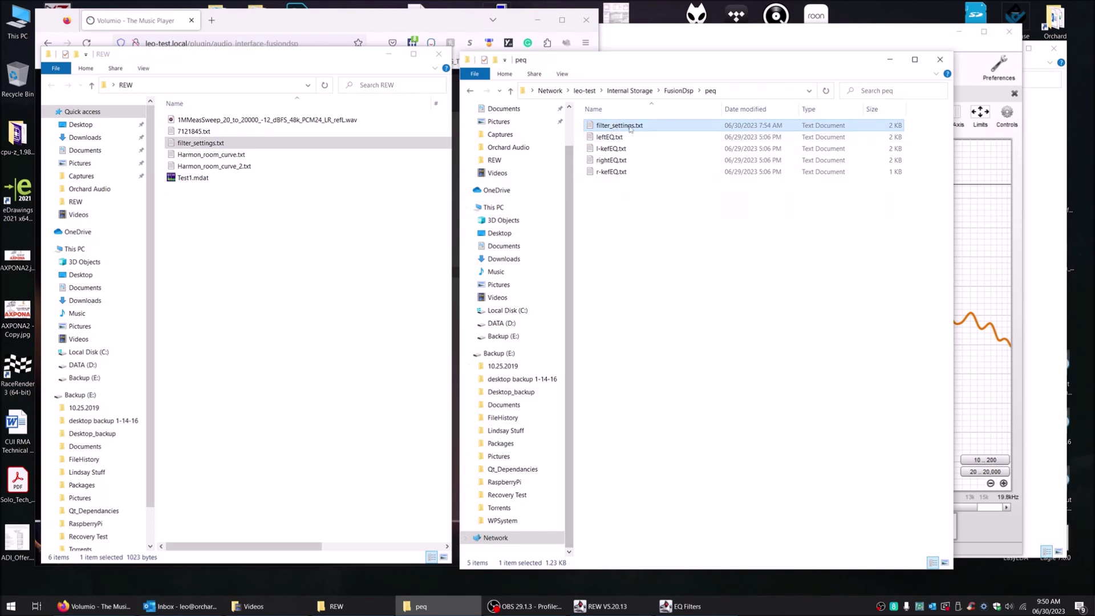
key("F2")
key("BackSpace")
left_click(643, 246)
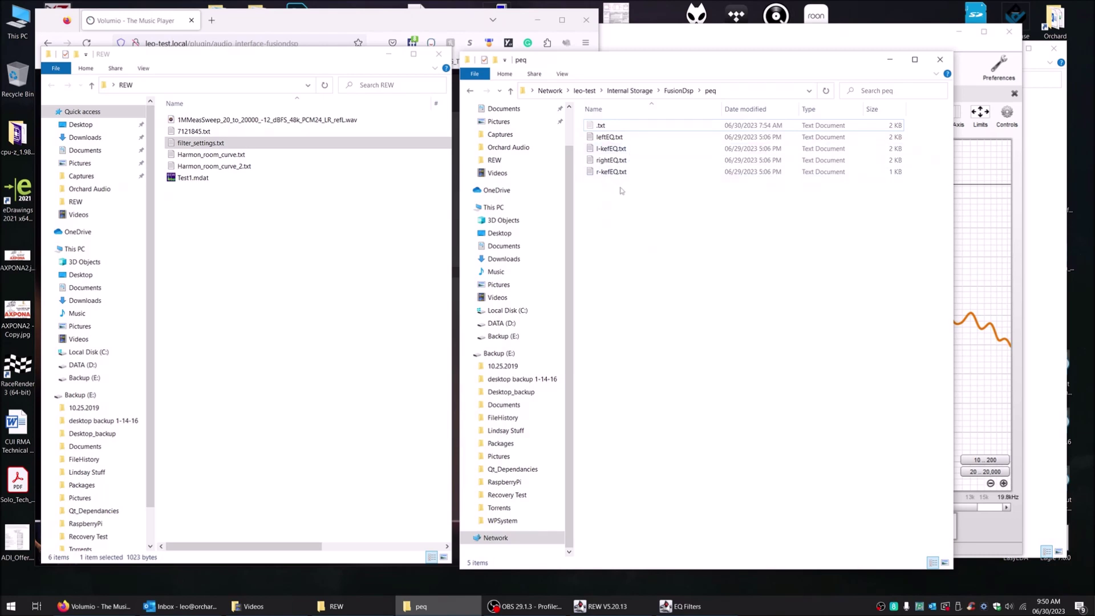
key("Delete")
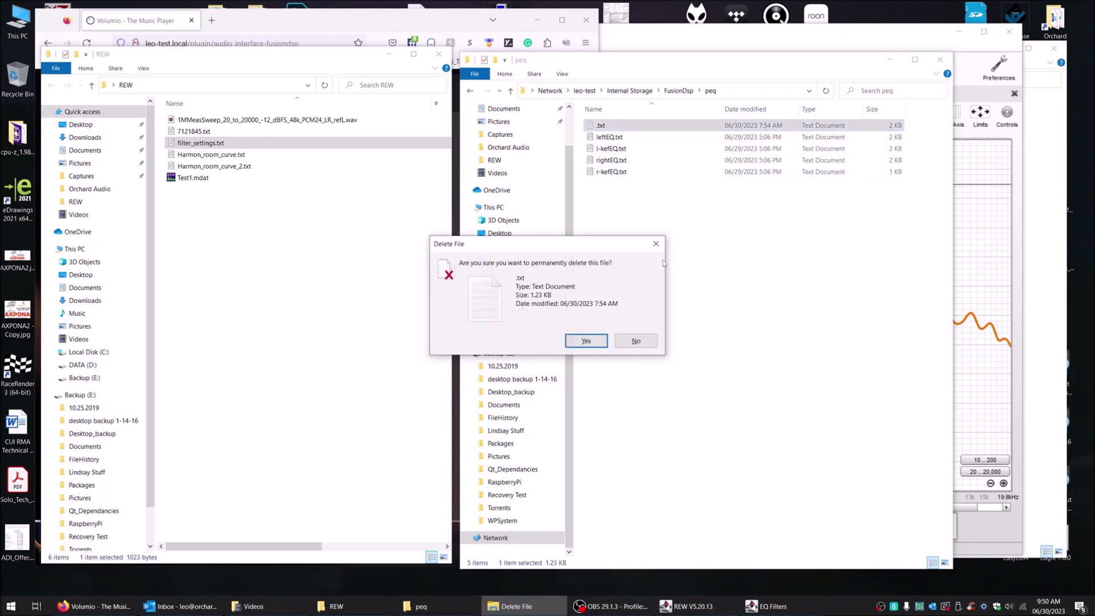
key("Return")
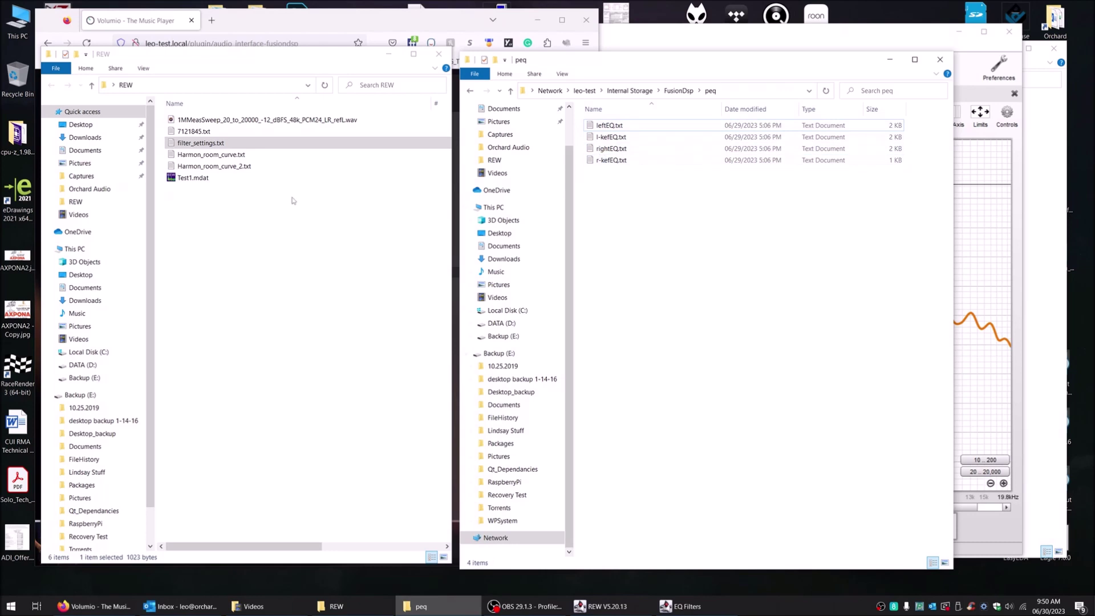
Step: Copy filter_settings.txt from the REW folder into the peq folder on the network device
left_click(230, 258)
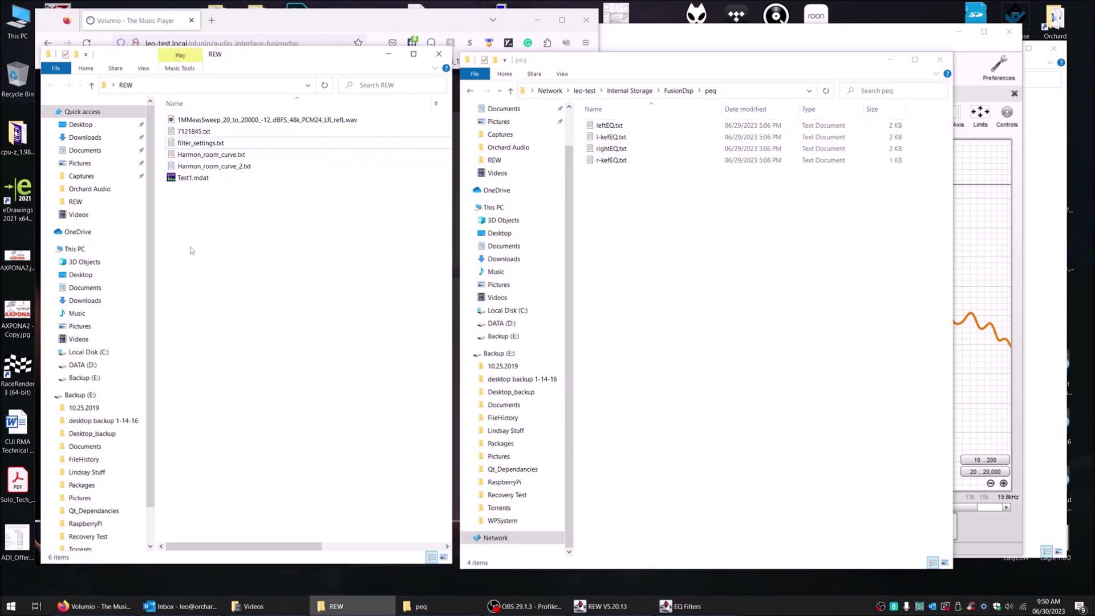
left_click(198, 143)
left_click_drag(204, 145, 634, 327)
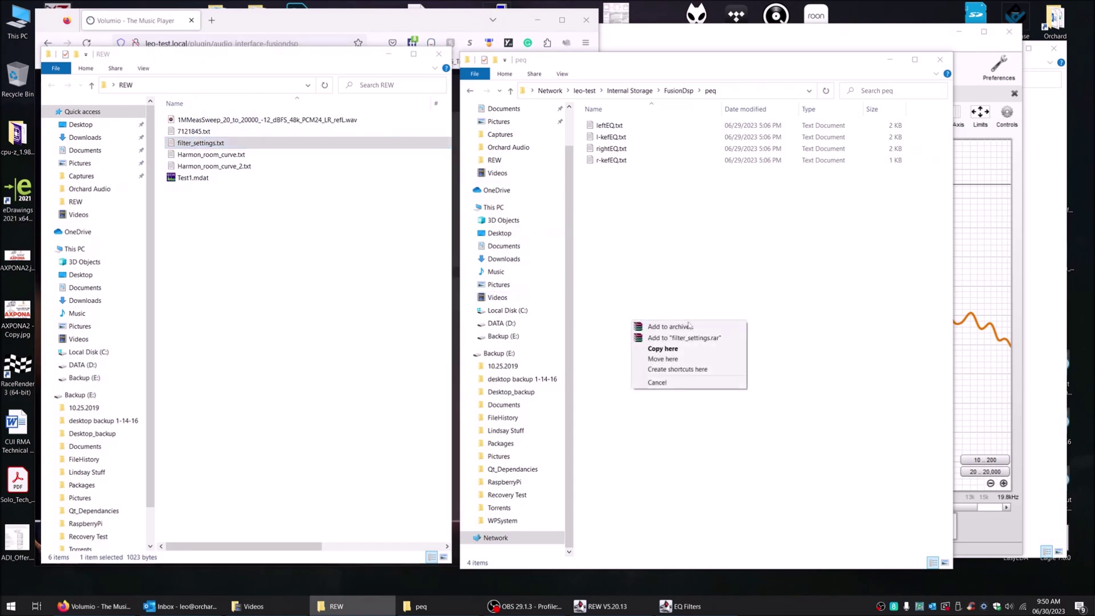
left_click(666, 342)
left_click(720, 272)
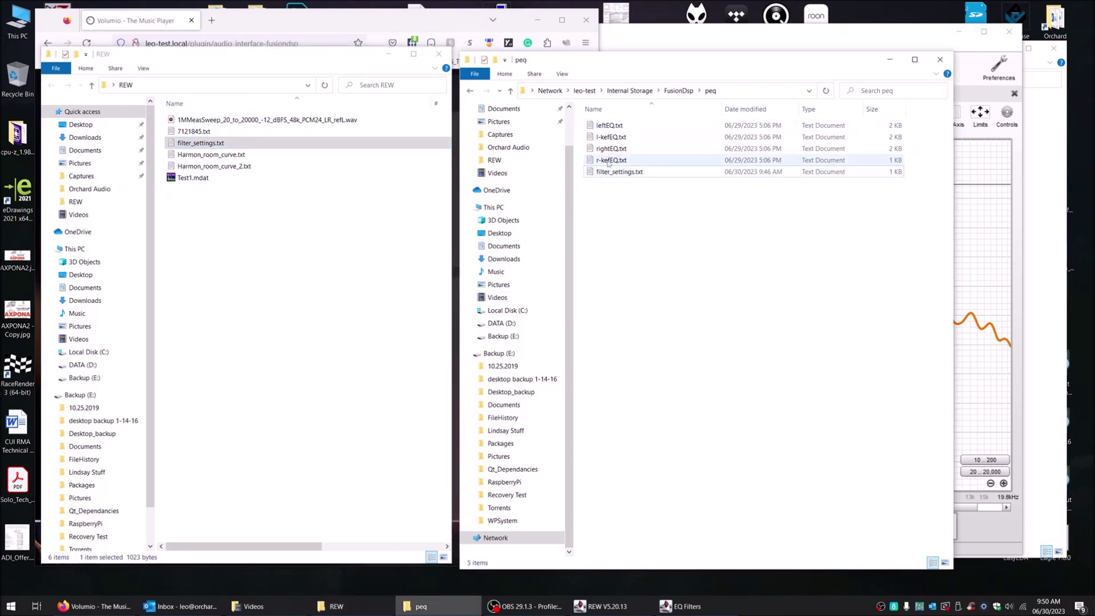
left_click(609, 174)
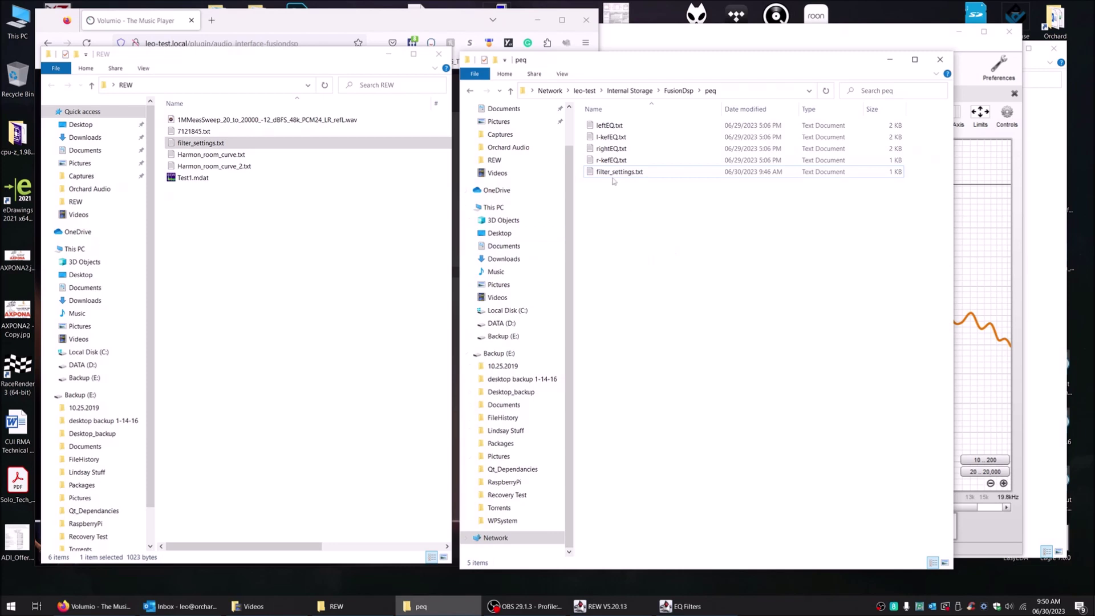
Step: Return to the FusionDsp settings in the browser and load filter_settings.txt as a local EQ file for L+R, replacing the existing equalizer
left_click(449, 29)
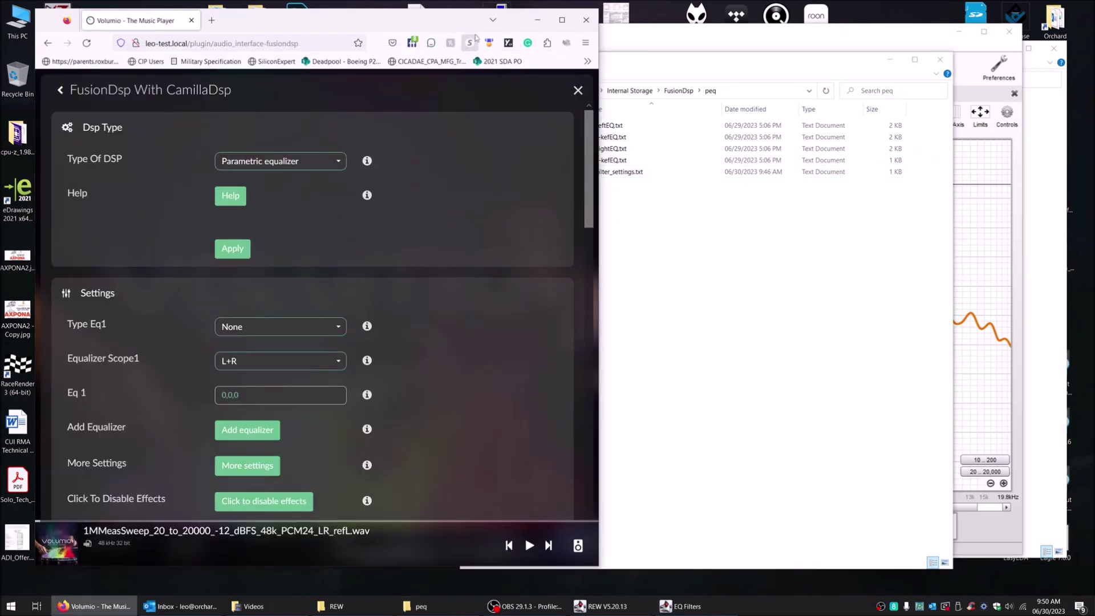
left_click(819, 273)
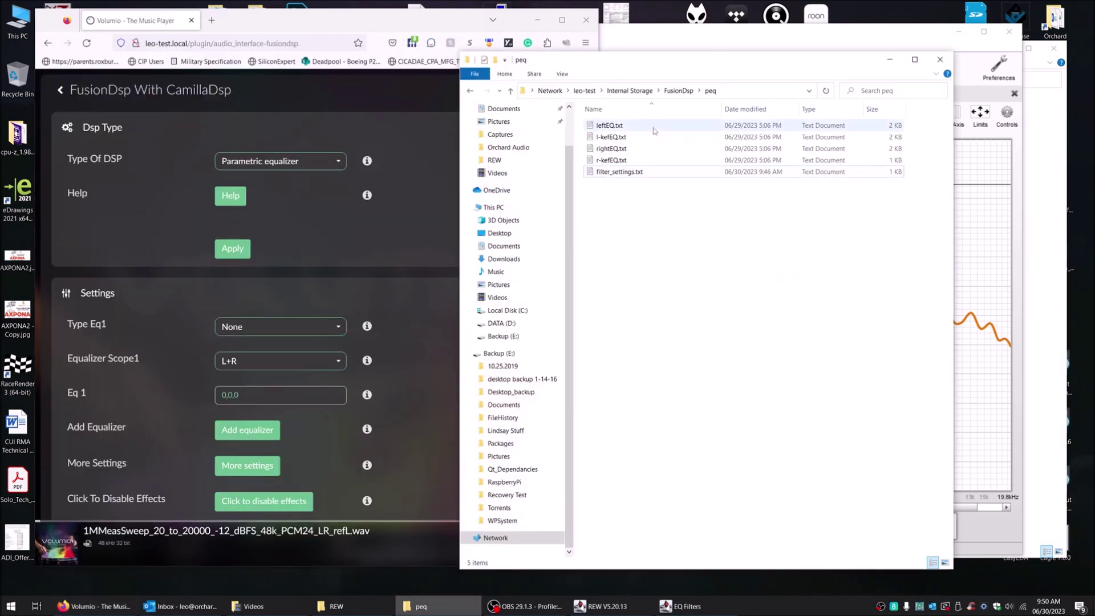
left_click(369, 25)
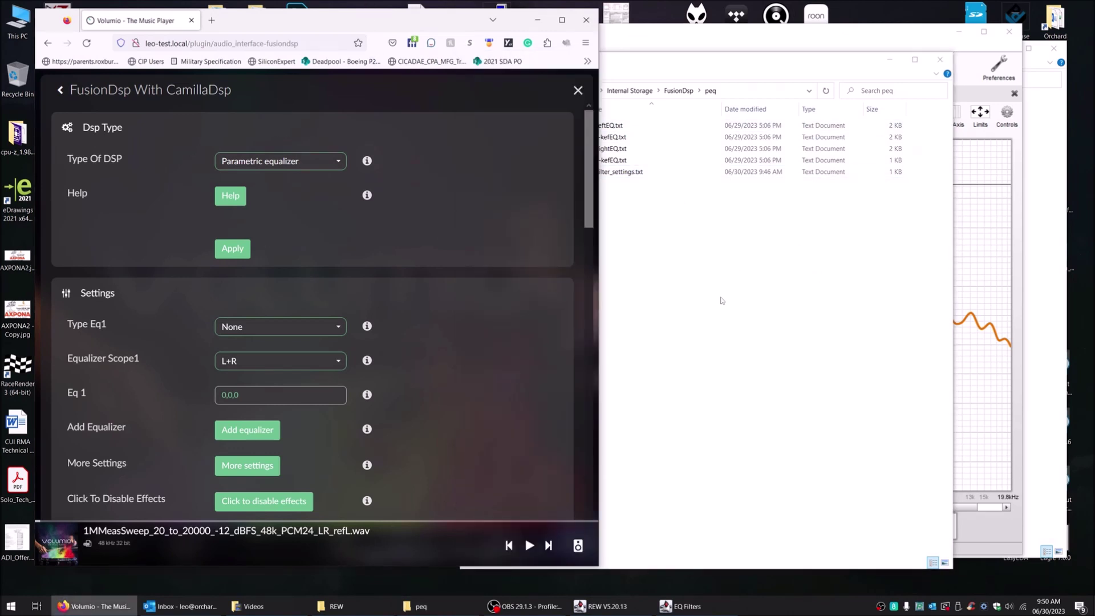
left_click(721, 300)
left_click(308, 125)
mouse_move(587, 126)
left_mouse_down()
mouse_move(588, 140)
mouse_move(587, 125)
left_mouse_up()
left_click_drag(588, 136, 606, 342)
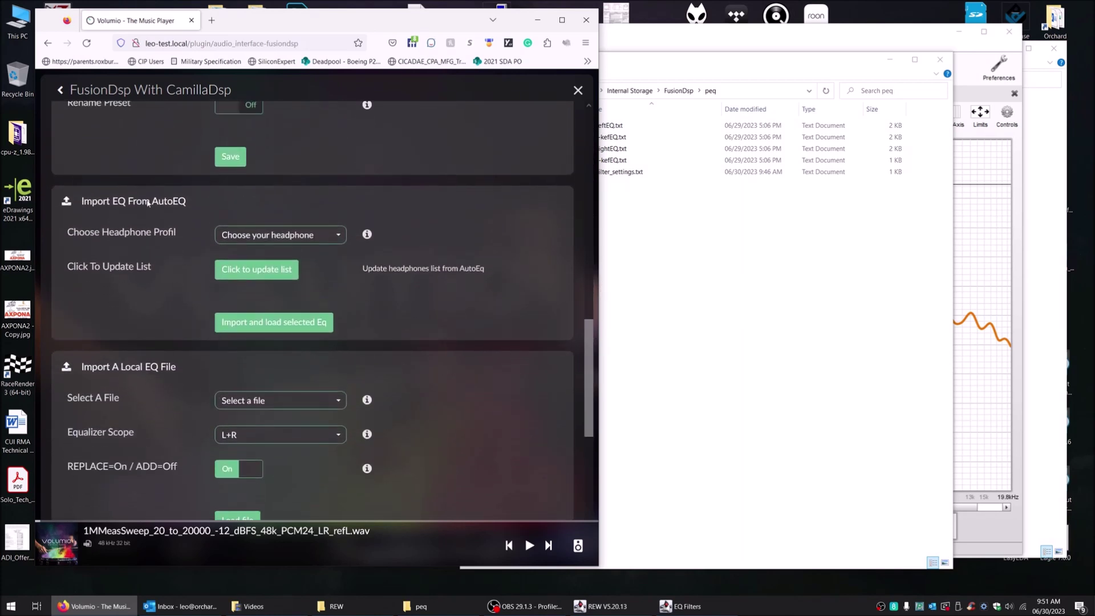
scroll(166, 269, "down", 2)
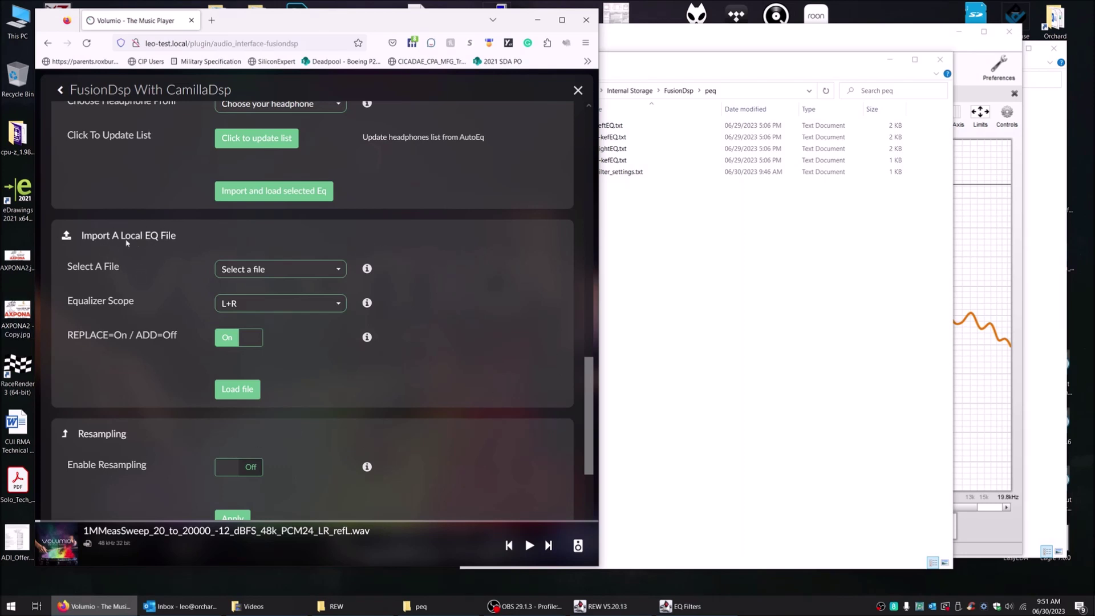
left_click(268, 271)
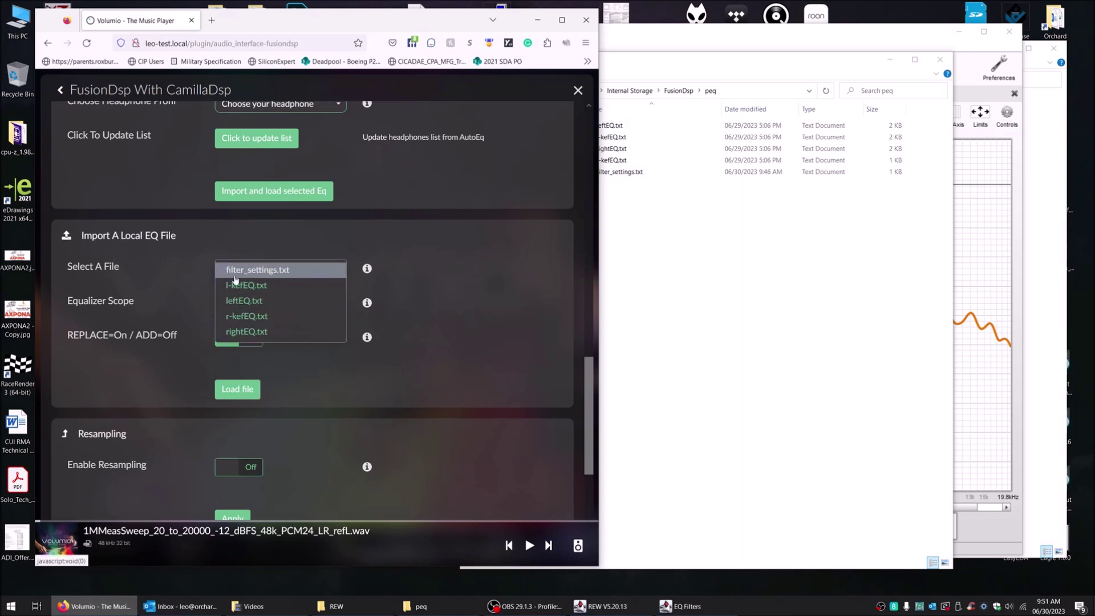
left_click(301, 273)
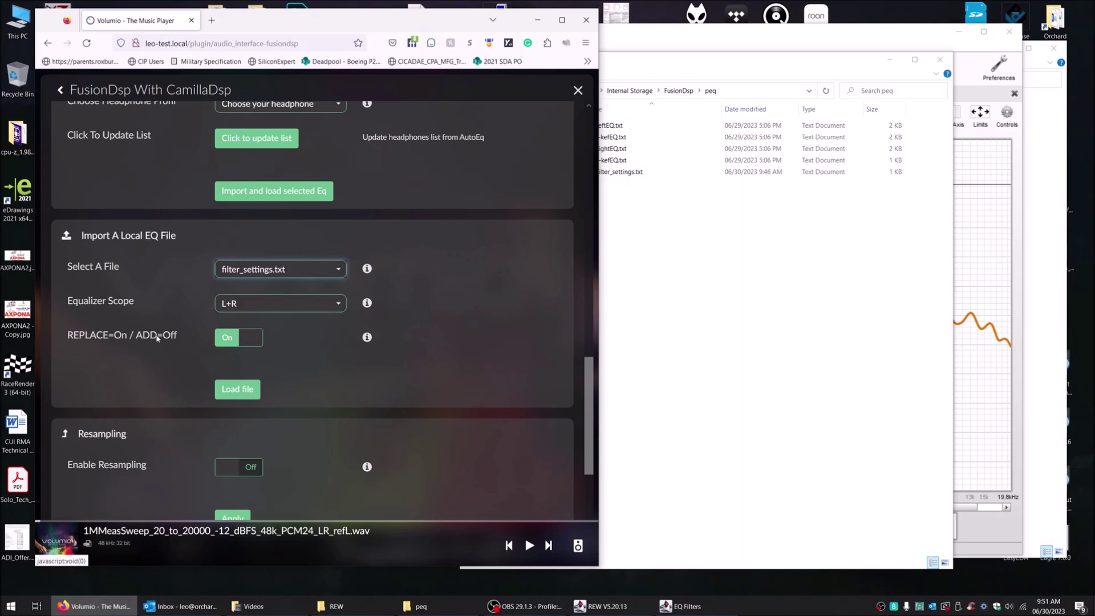
left_click(245, 396)
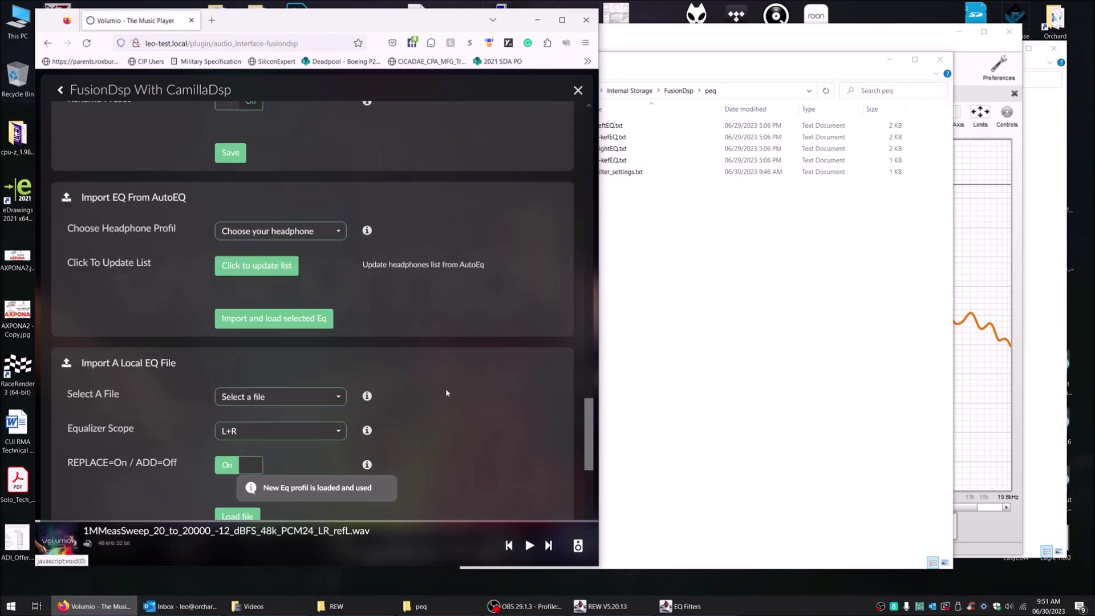
Step: Check the loaded equalizer bands in the FusionDsp settings, and close the settings page and the peq folder window
left_click_drag(587, 445, 584, 172)
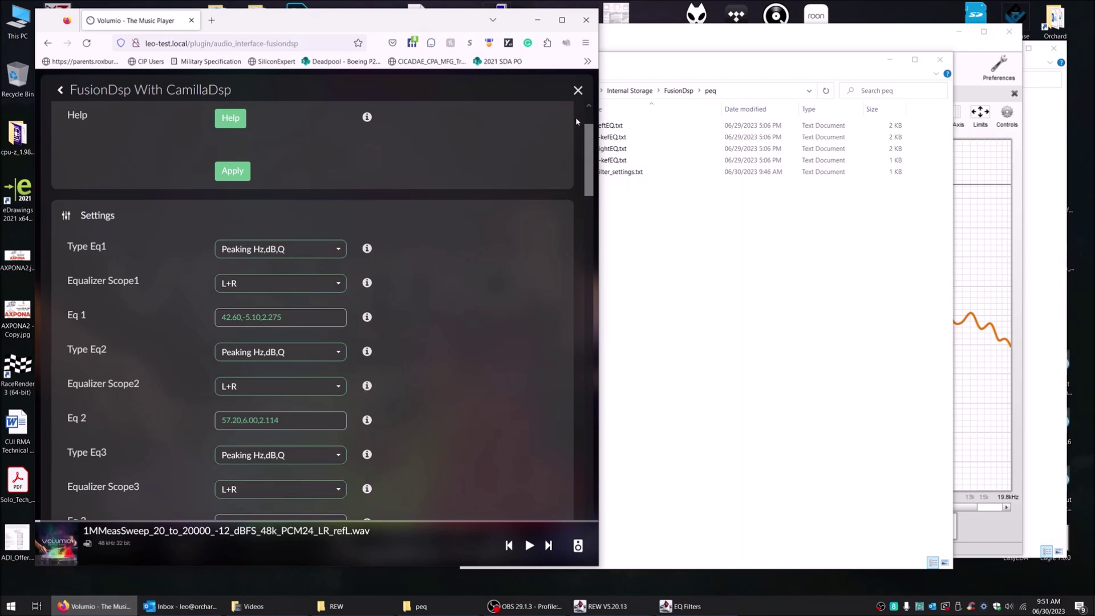
mouse_move(583, 142)
left_mouse_down()
mouse_move(573, 419)
mouse_move(585, 122)
left_mouse_up()
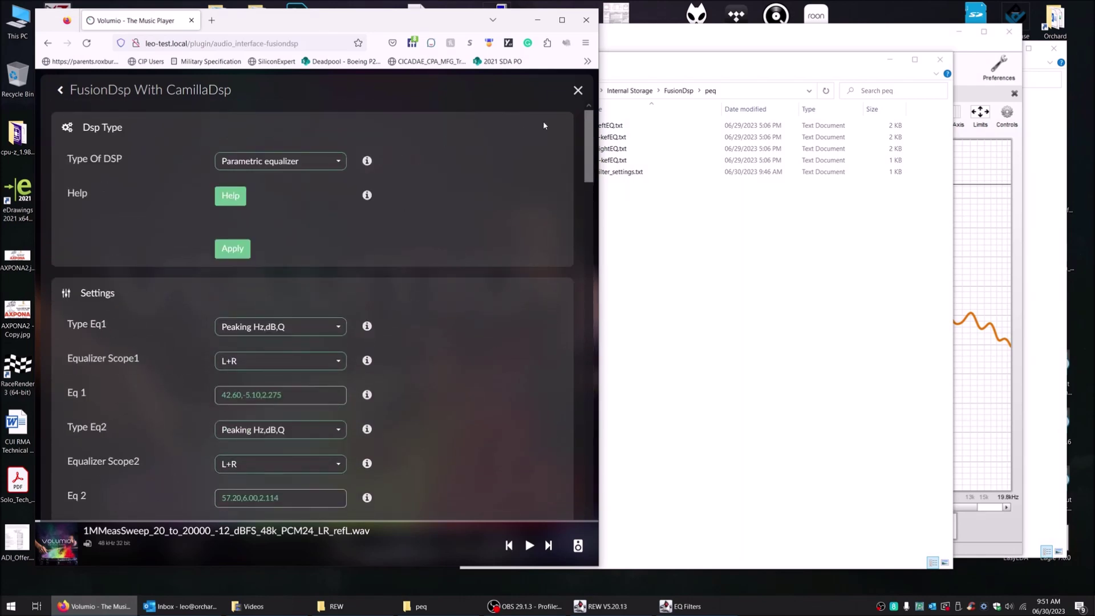
left_click(578, 92)
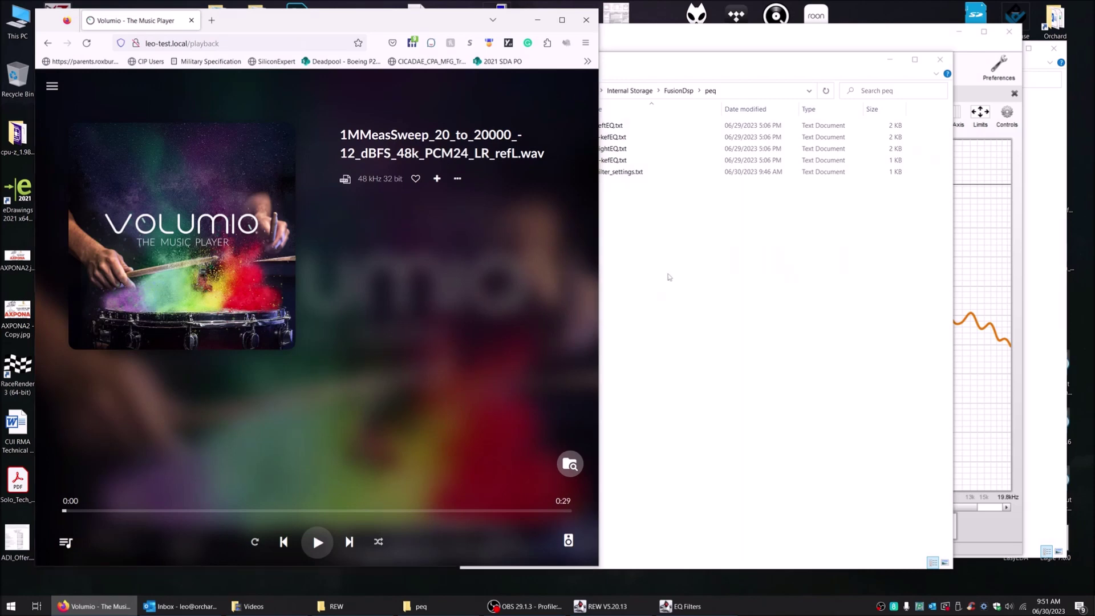
left_click(670, 277)
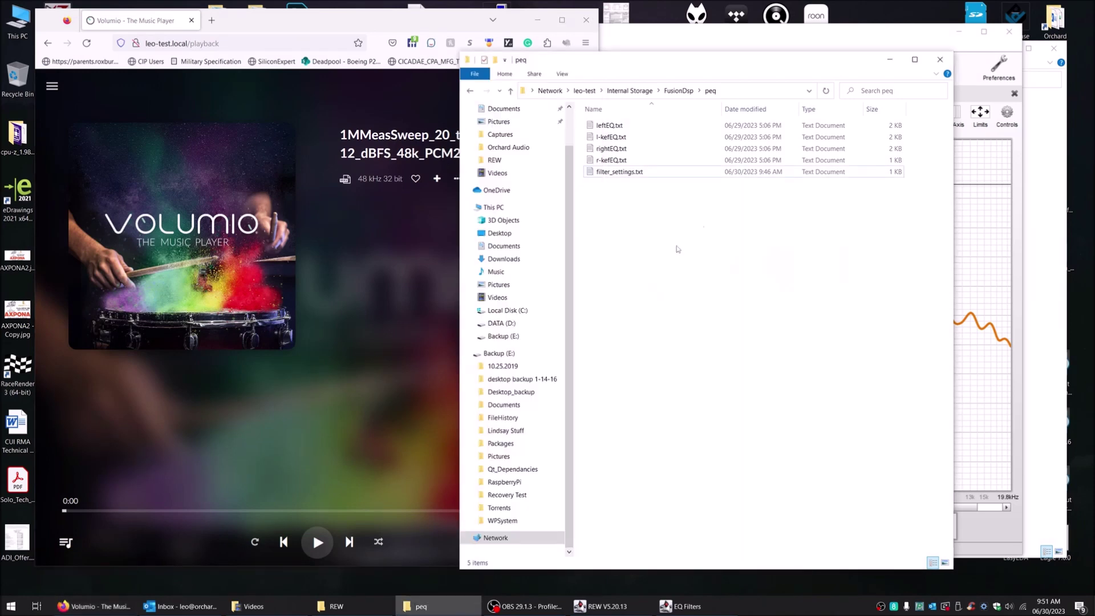
left_click(940, 59)
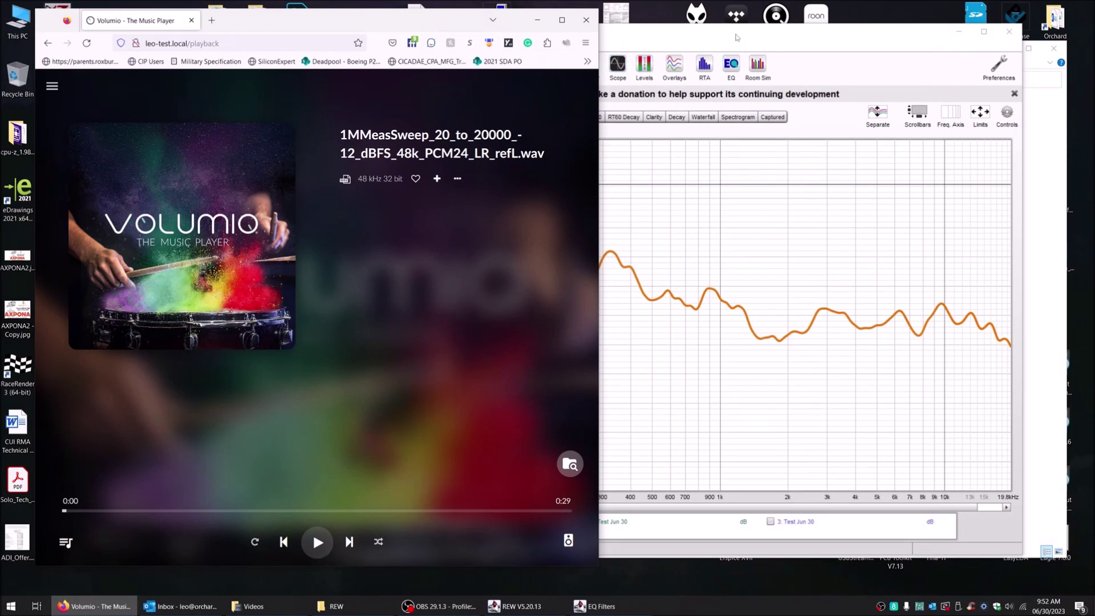
Step: Switch to REW and open a new SPL measurement, placing its dialog clear of the measurement list
left_click(735, 38)
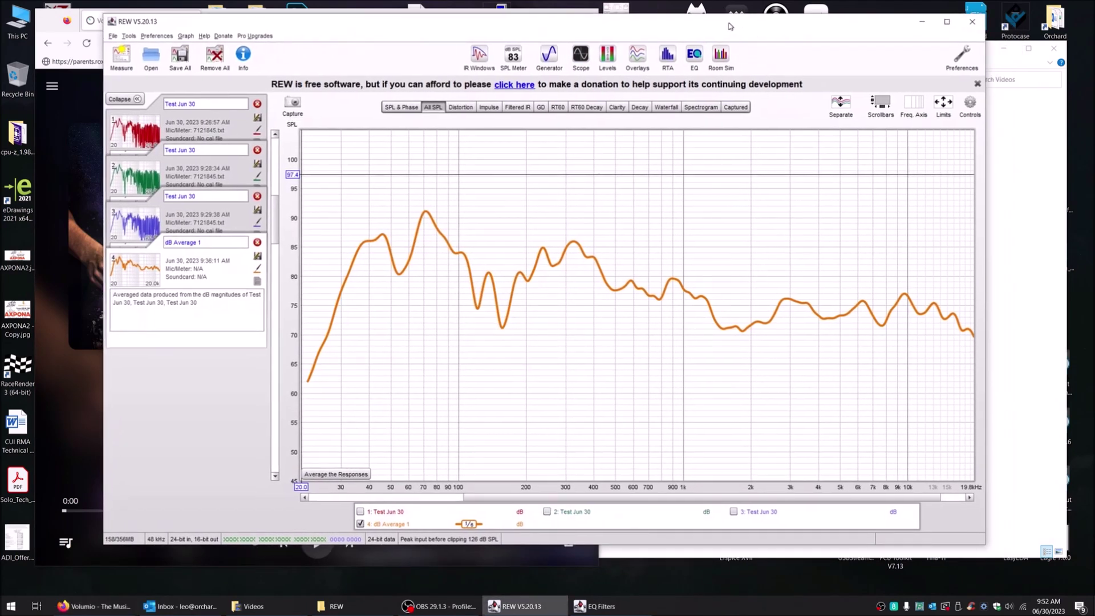
left_click_drag(736, 34, 754, 35)
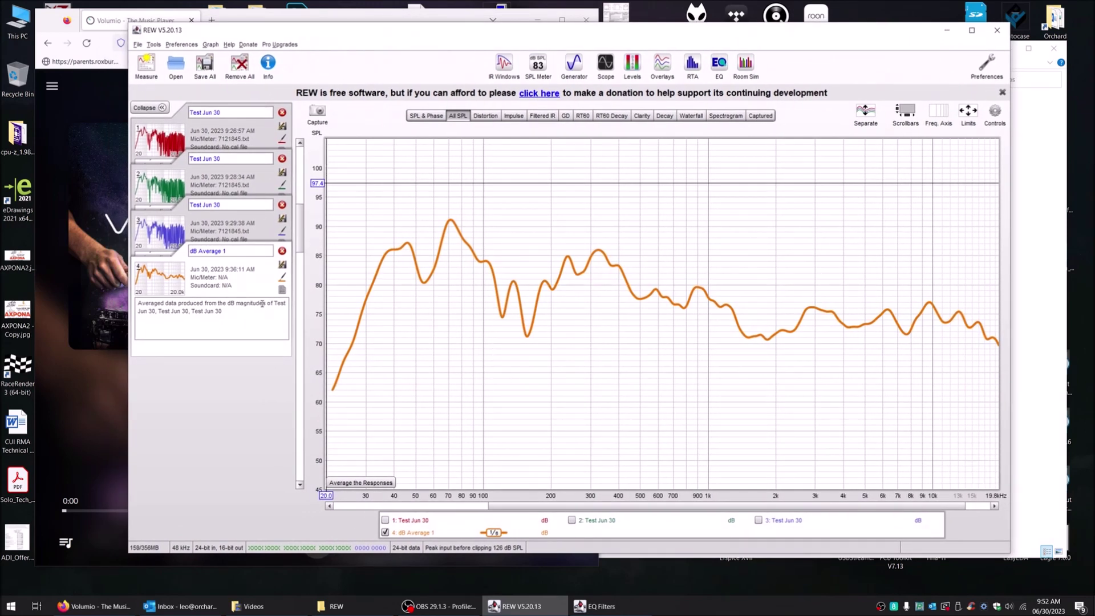
left_click(146, 68)
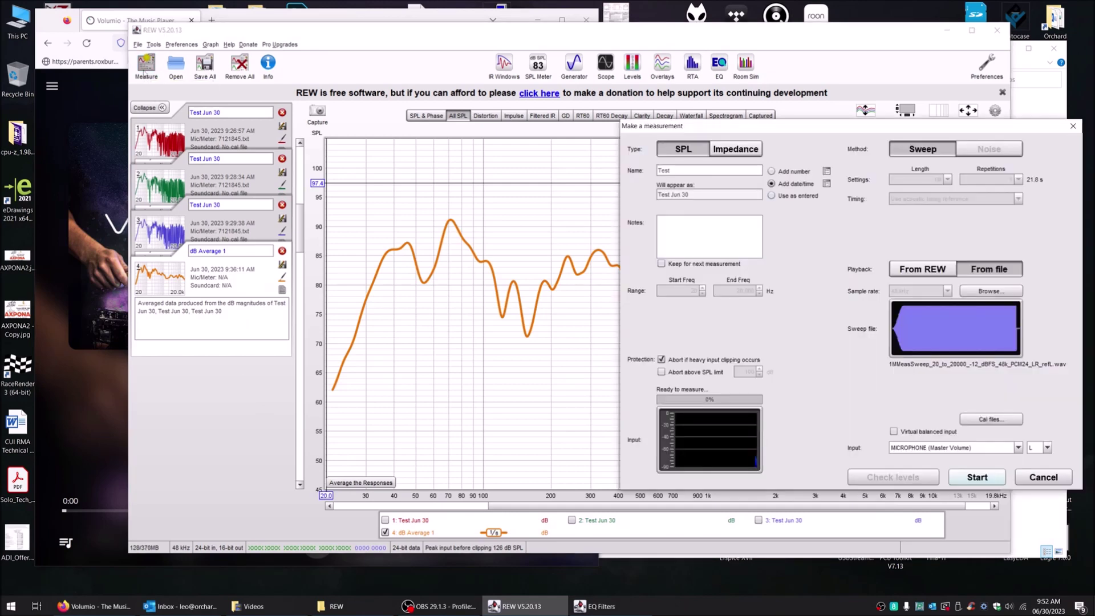
left_click_drag(786, 131, 743, 134)
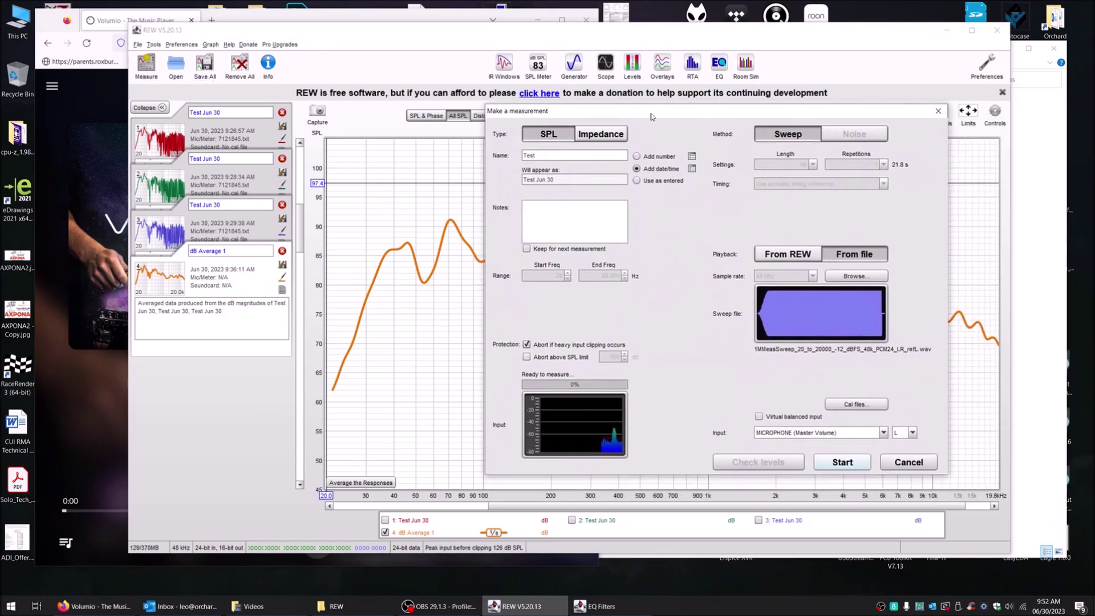
left_click_drag(650, 114, 741, 141)
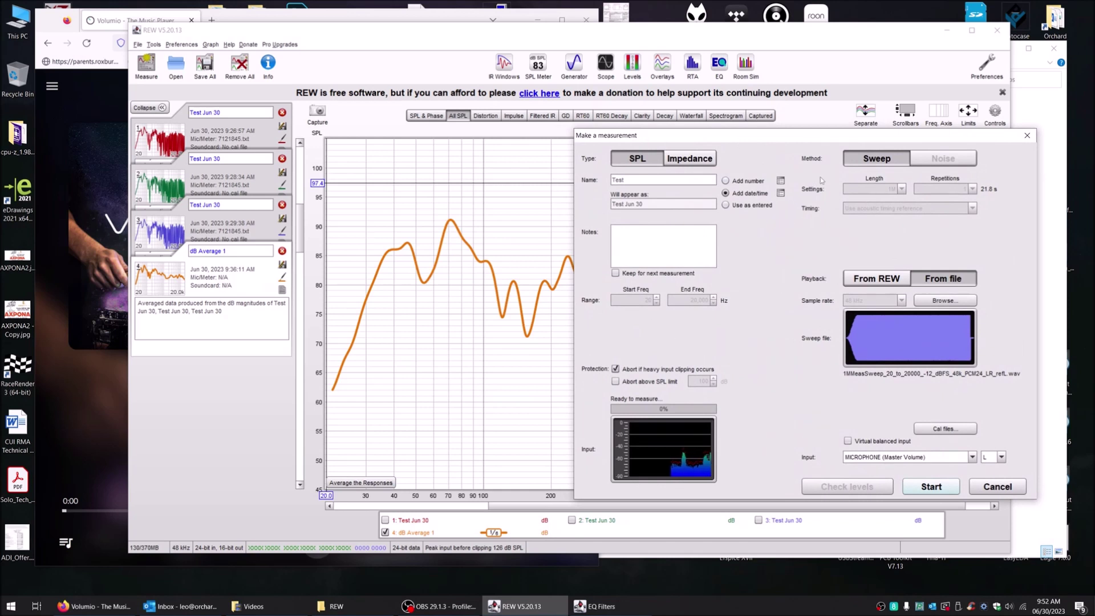
Step: Start the REW measurement and play 1MMeasSweep_20_to_20000_-12_dBFS_48k_PCM24_LR_refL.wav from Volumio's music library to complete the sweep
left_click(94, 90)
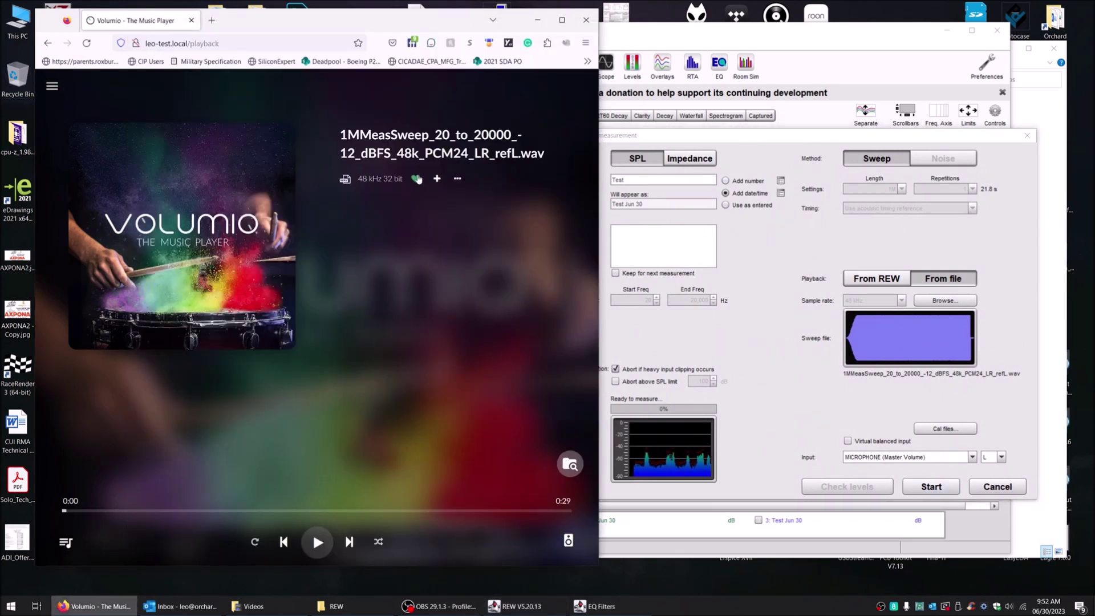
left_click(570, 463)
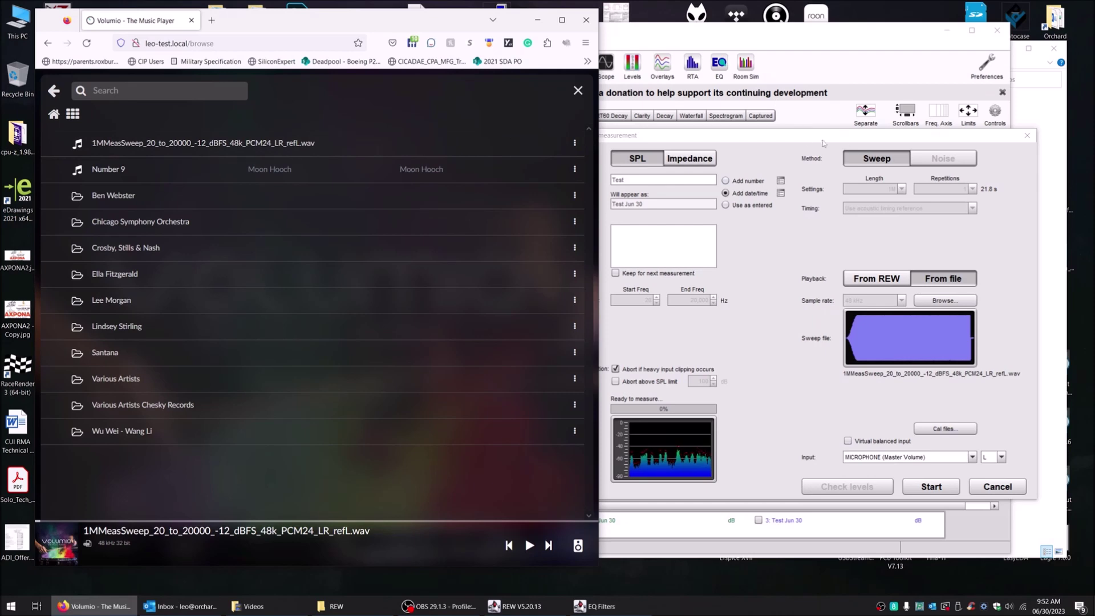
left_click(805, 144)
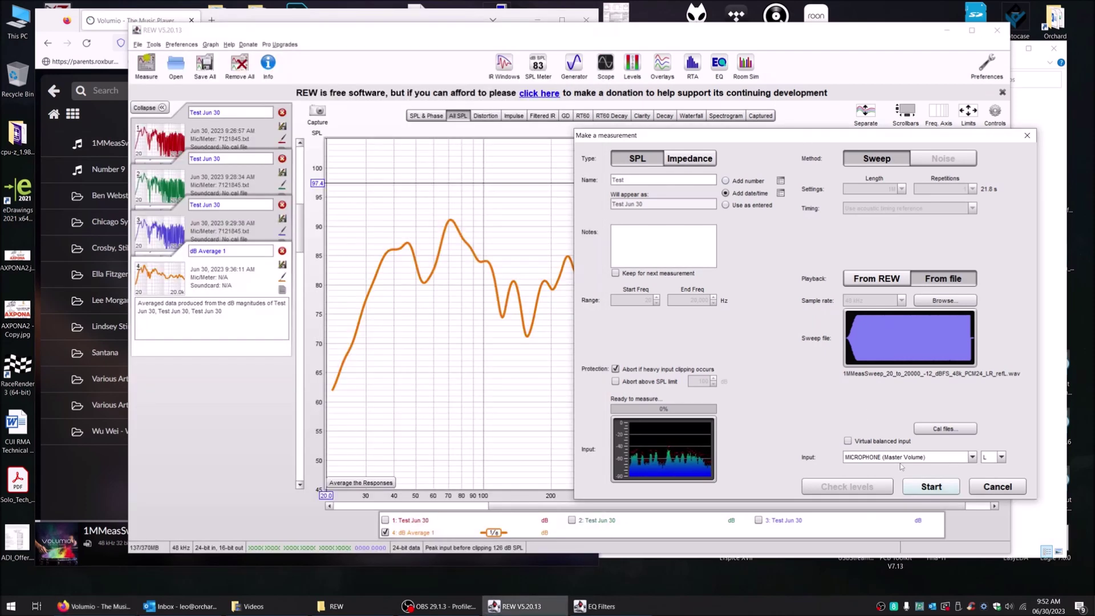
left_click(939, 488)
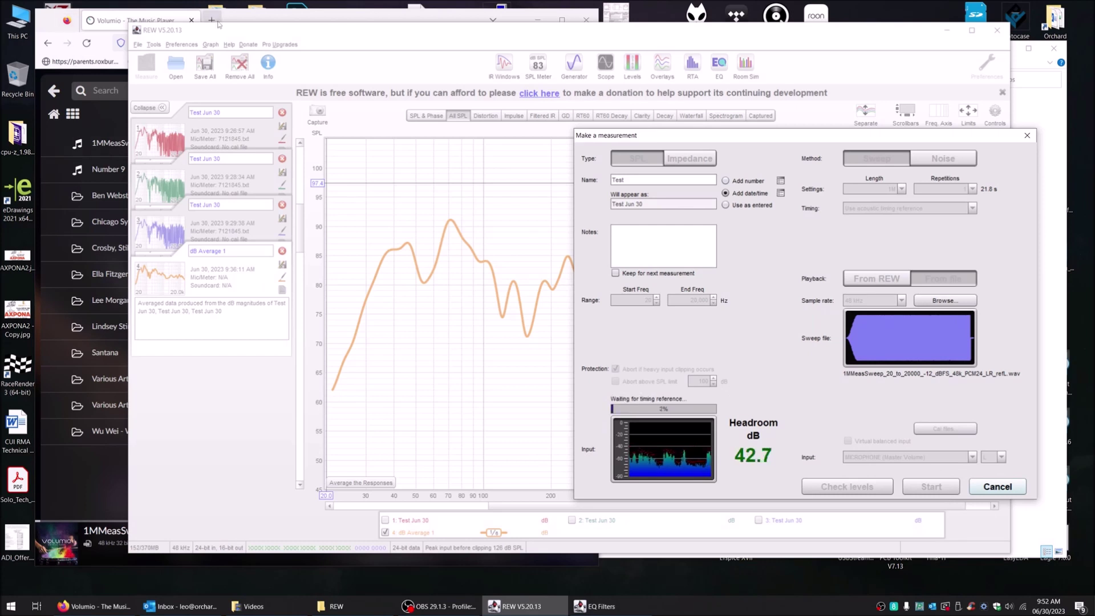
left_click(249, 20)
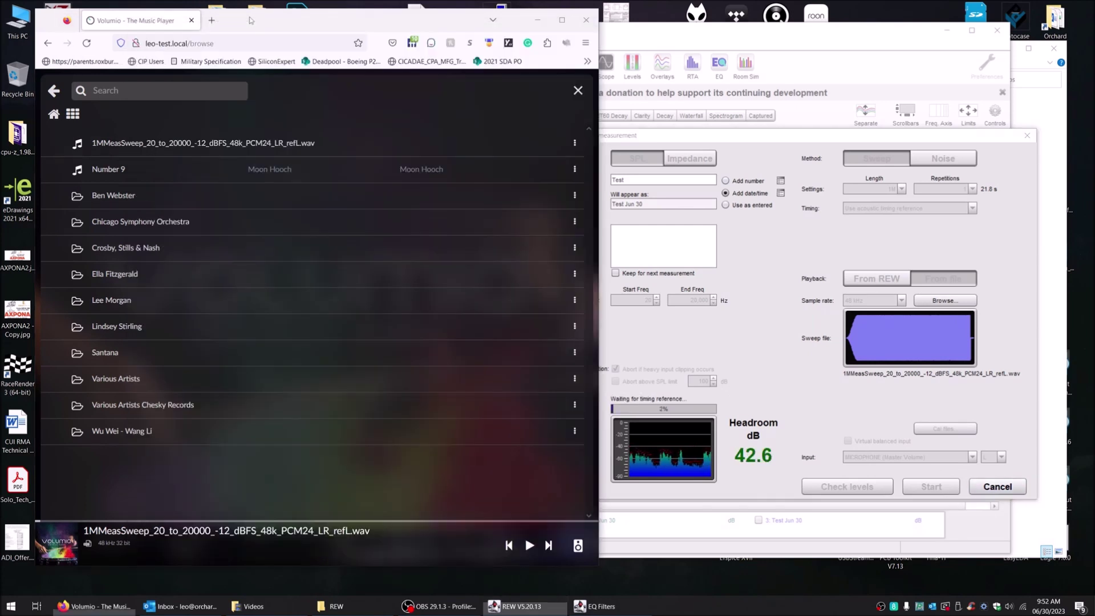
left_click(574, 142)
left_click(547, 165)
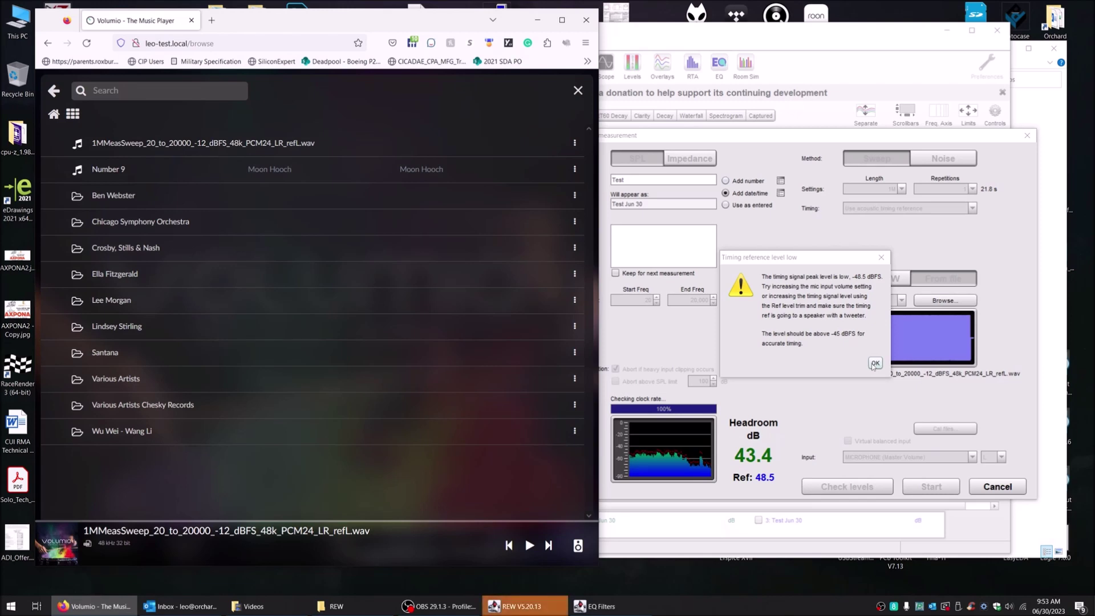
left_click(874, 364)
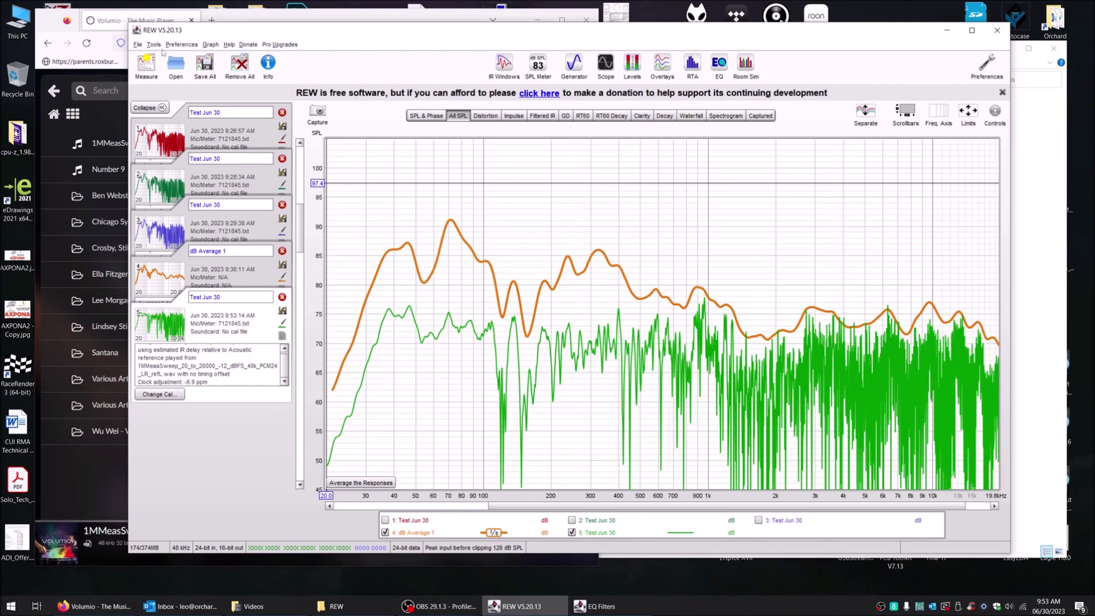
Step: Apply 1/6 smoothing to the new measurement and calculate its EQ target level from the response
left_click(203, 48)
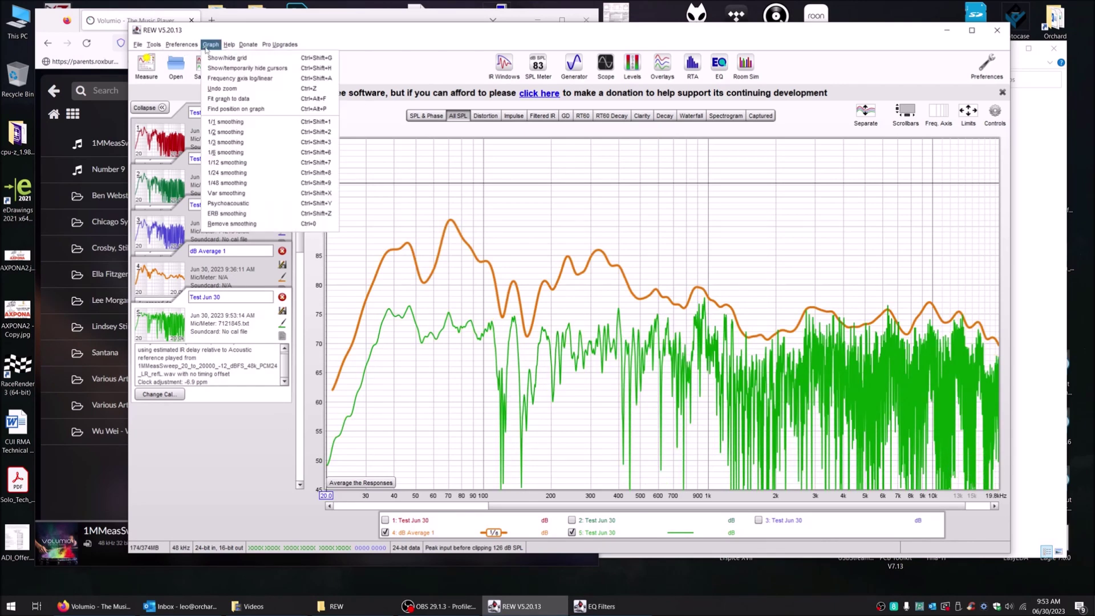
left_click(244, 155)
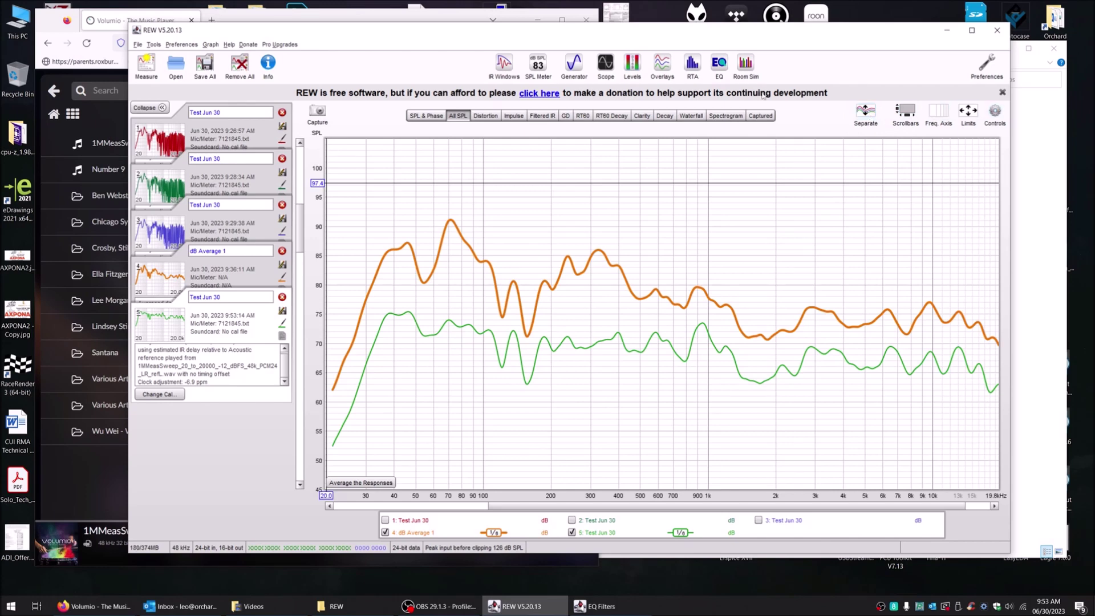
left_click(719, 64)
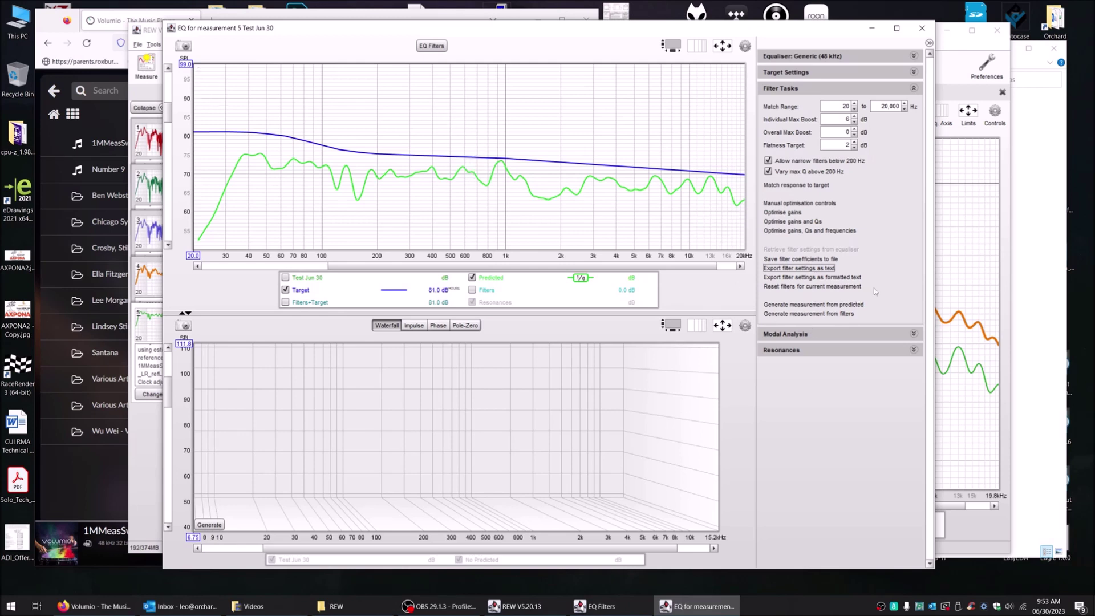
left_click(796, 56)
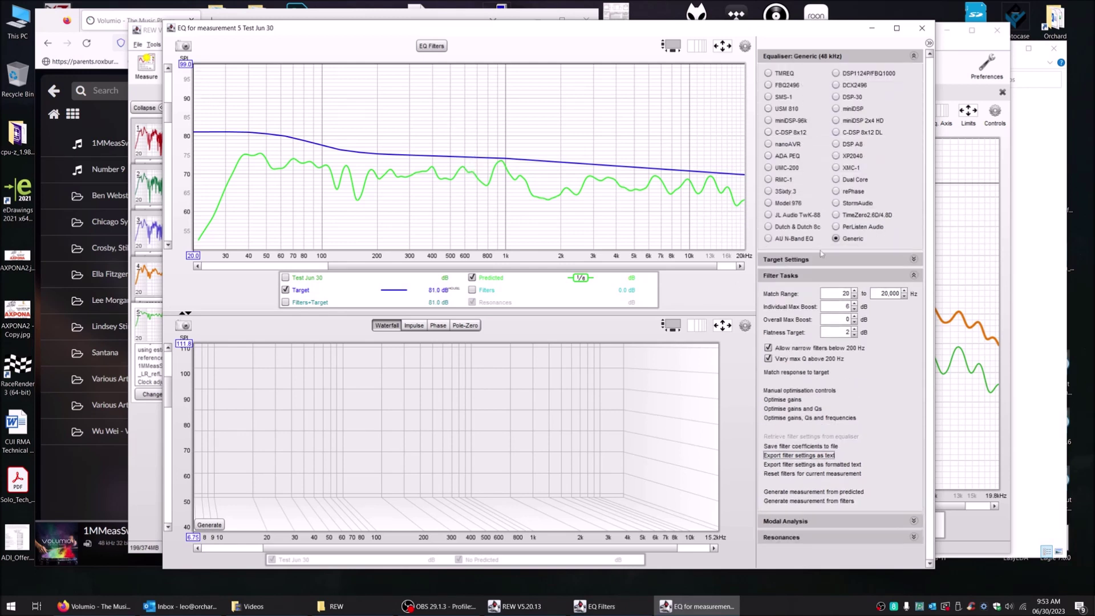
left_click(817, 263)
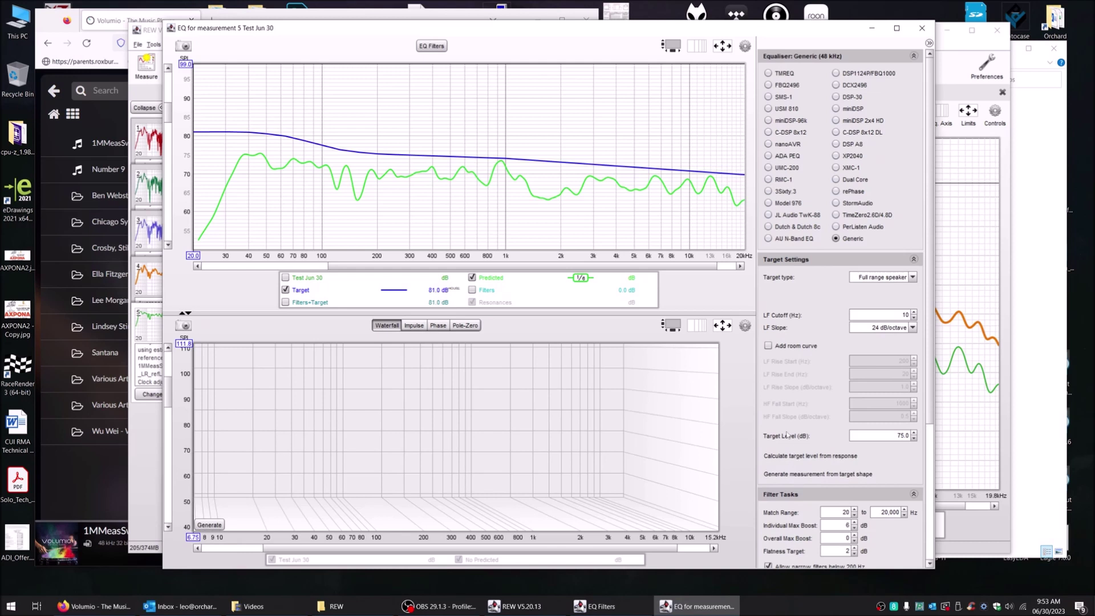
left_click(796, 456)
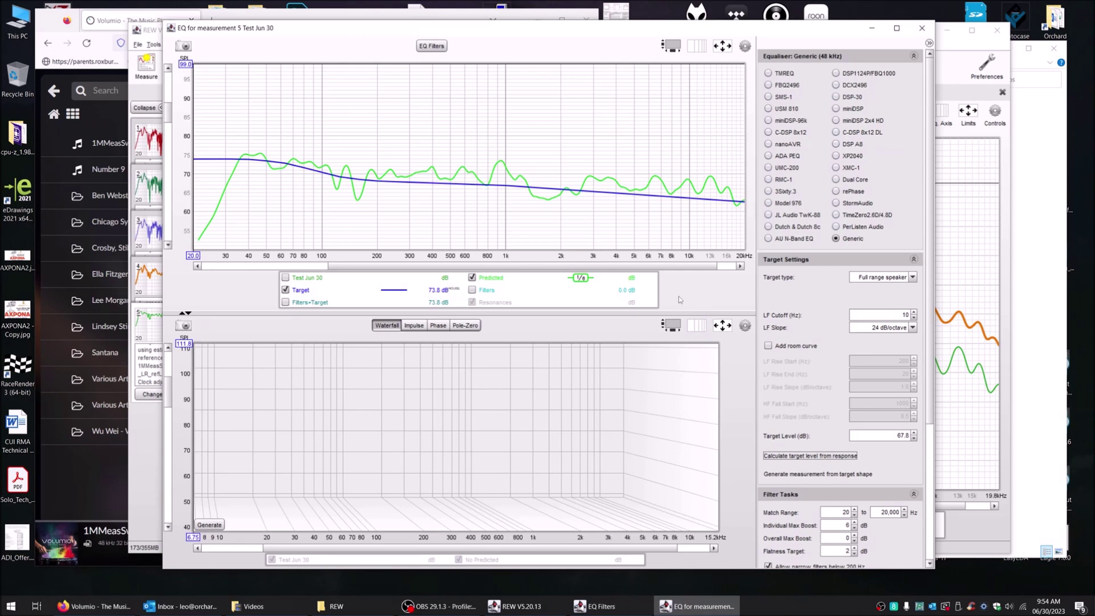
Step: Switch back to Volumio's music library in the browser
left_click(289, 17)
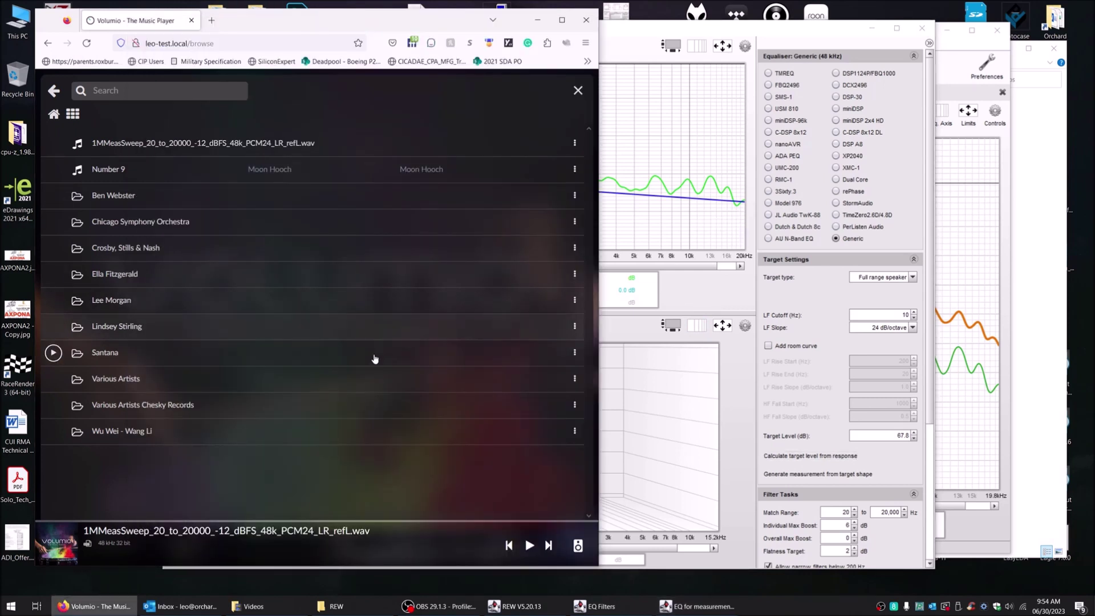